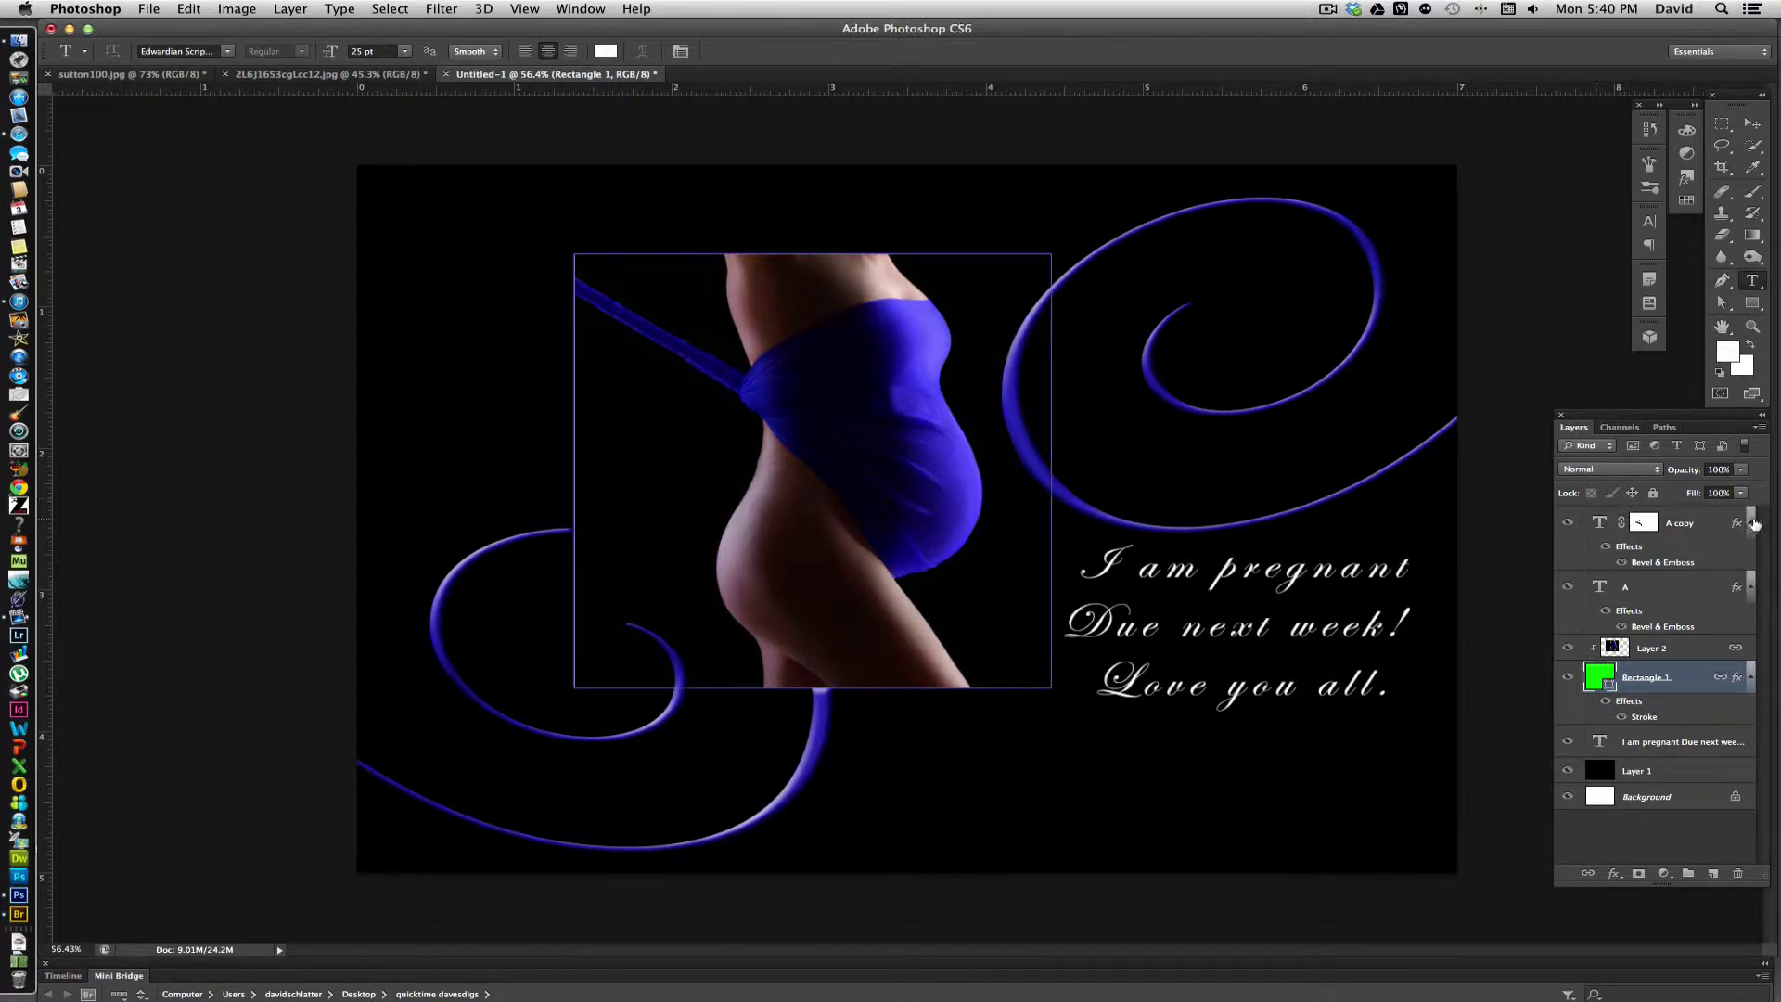
- Collapse the effects lists of the A copy, A and Rectangle 1 layers
{"action": "left_click", "coordinate": [1752, 524]}
{"action": "left_click", "coordinate": [1751, 555]}
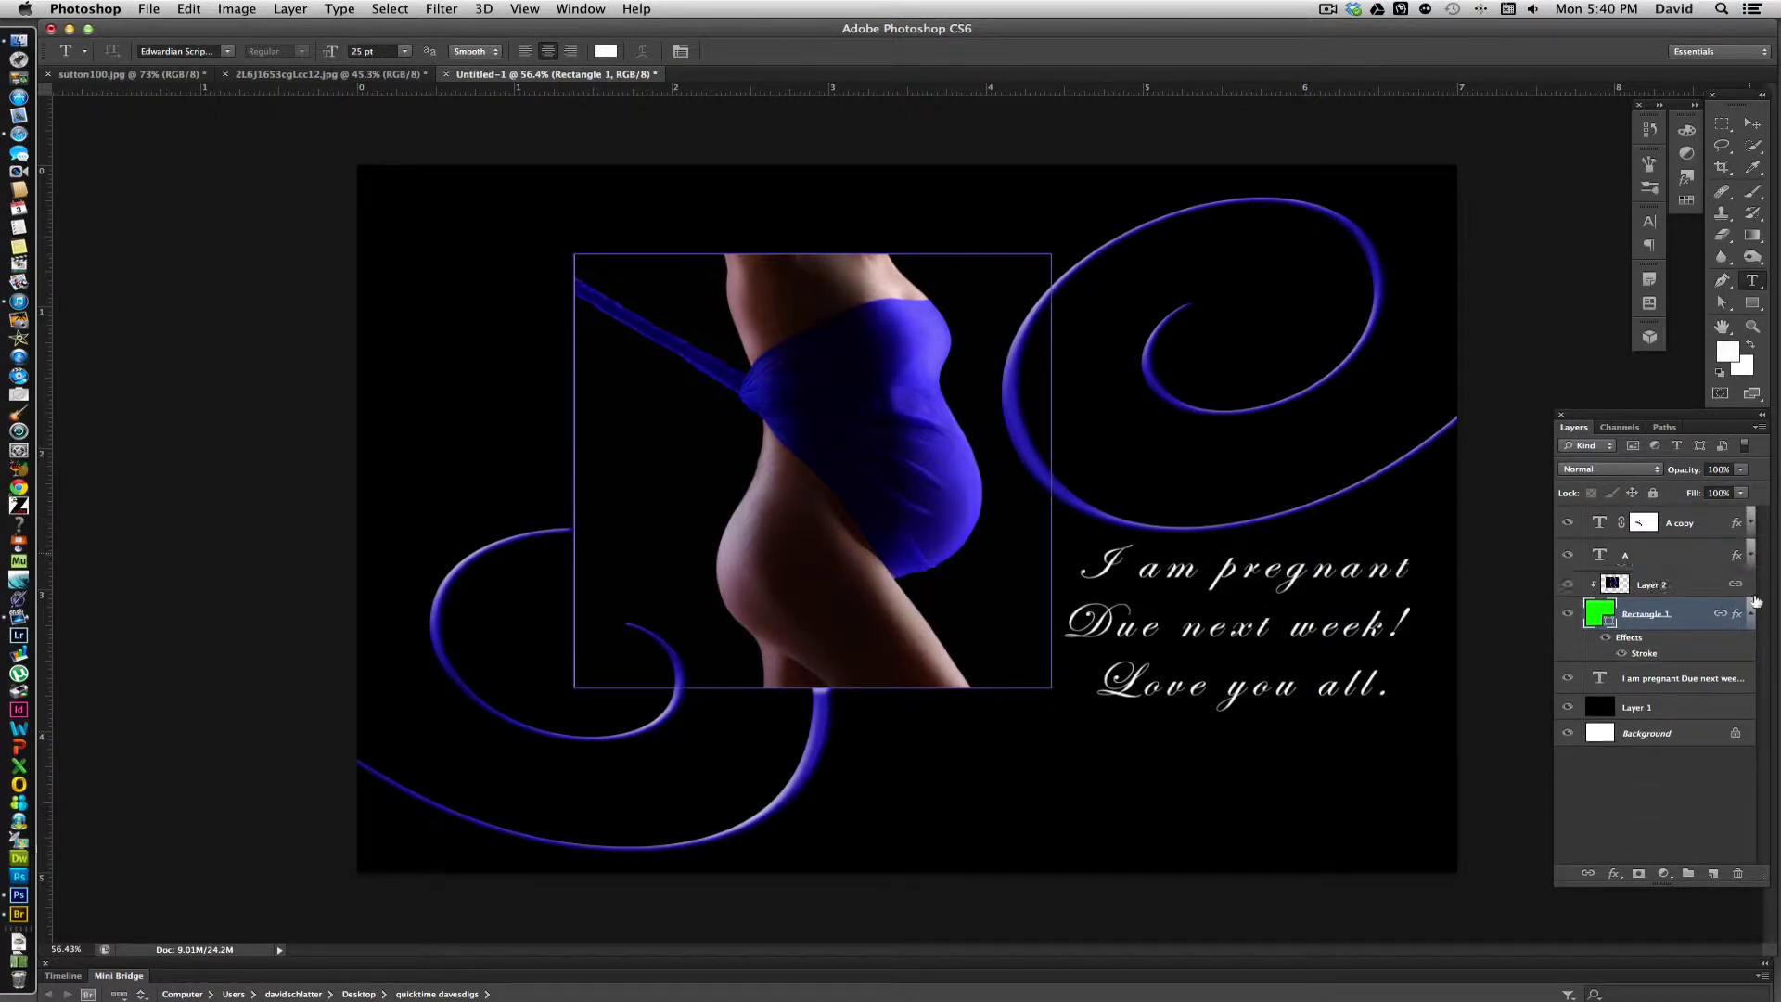
{"action": "left_click", "coordinate": [1751, 612]}
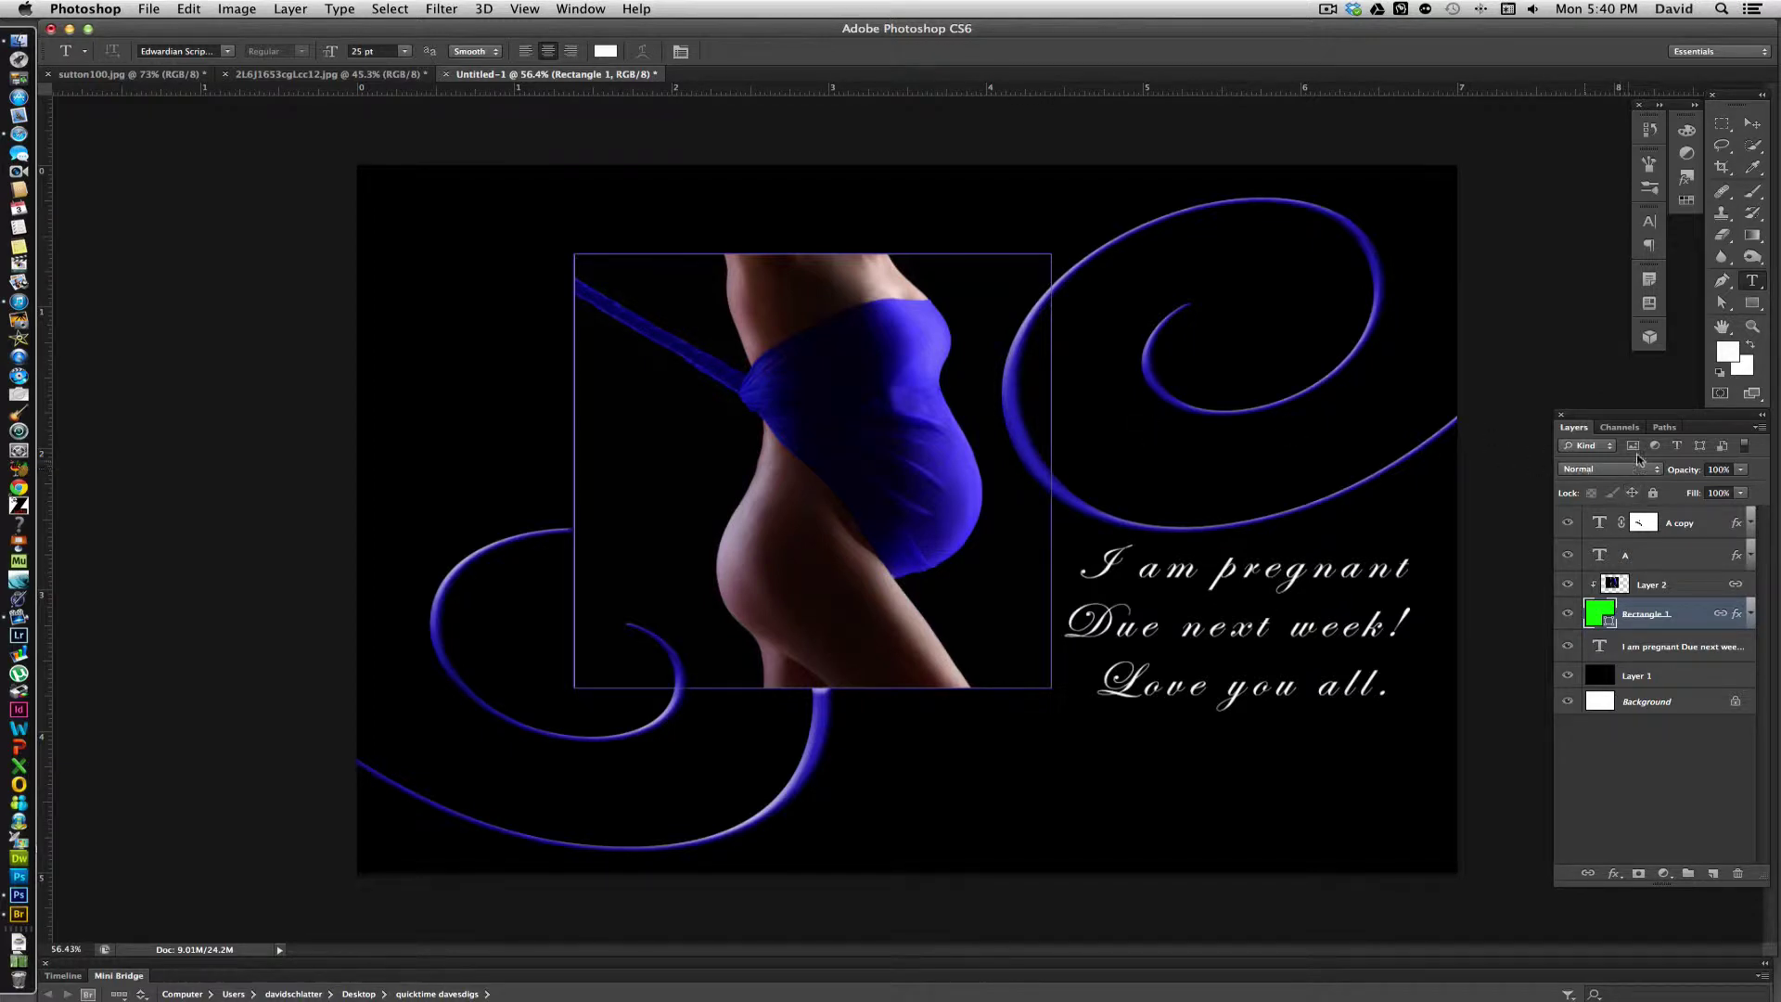
- Delete Layer 2, the old blue-draped photo
{"action": "left_click", "coordinate": [1754, 126]}
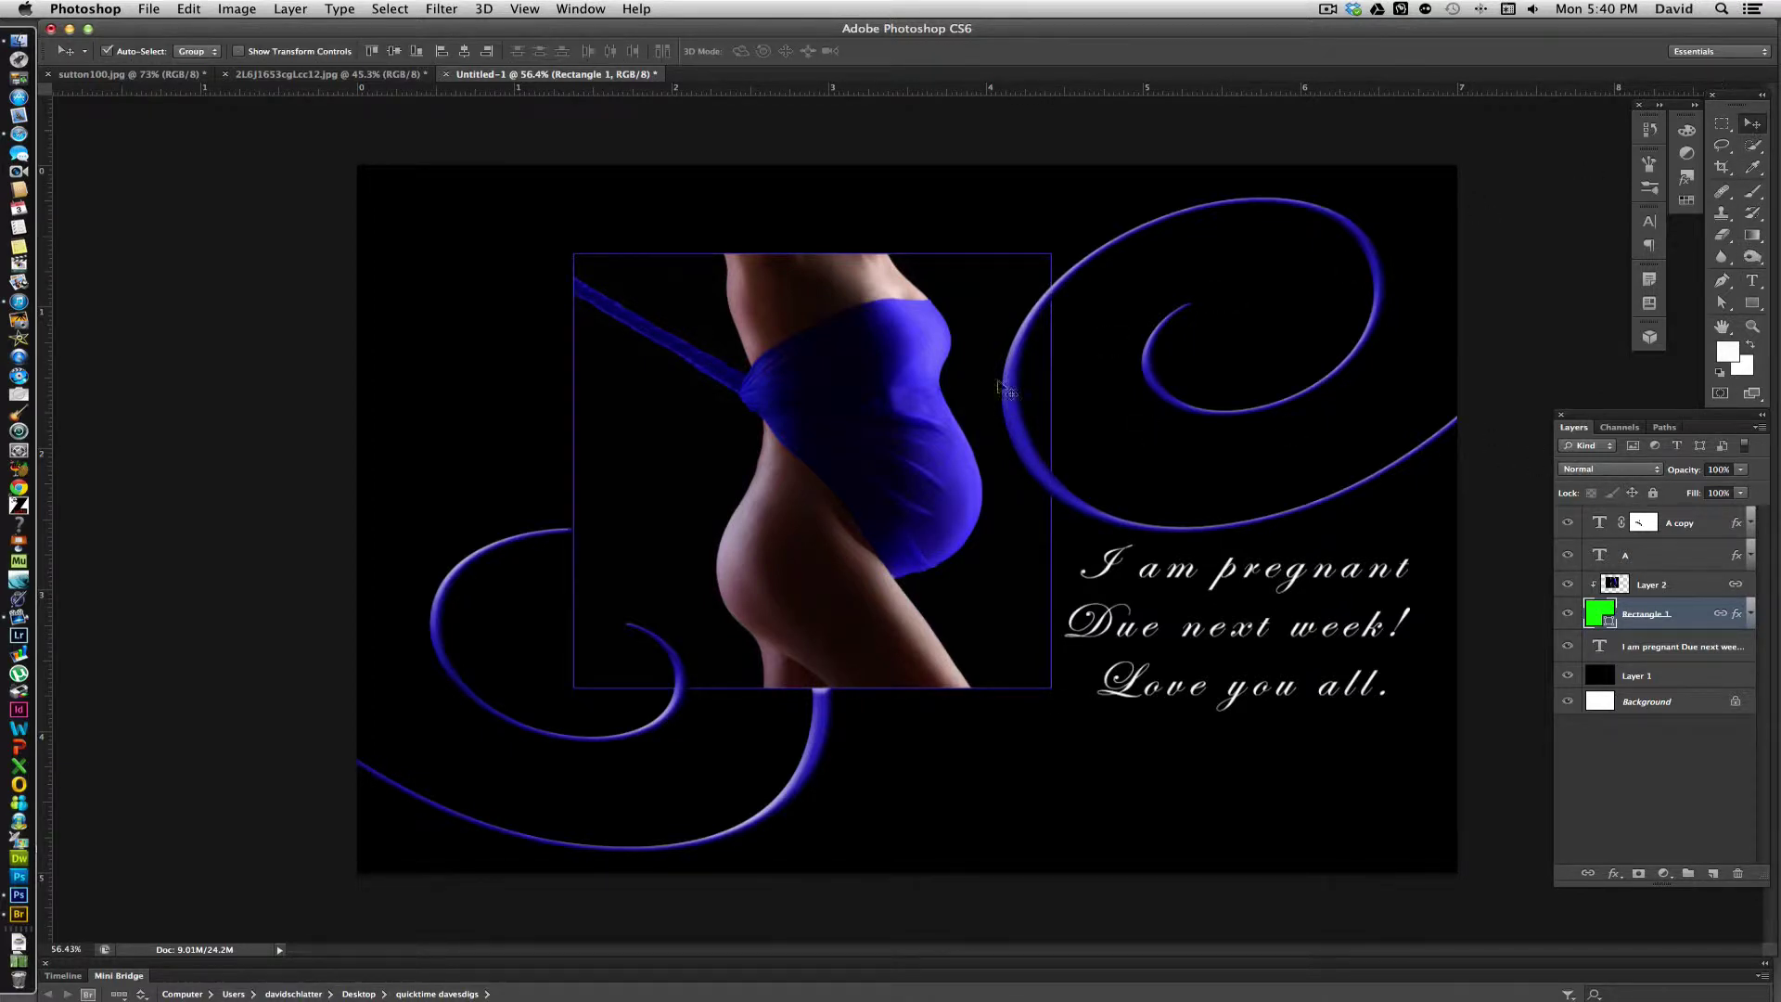
{"action": "left_click", "coordinate": [1699, 585]}
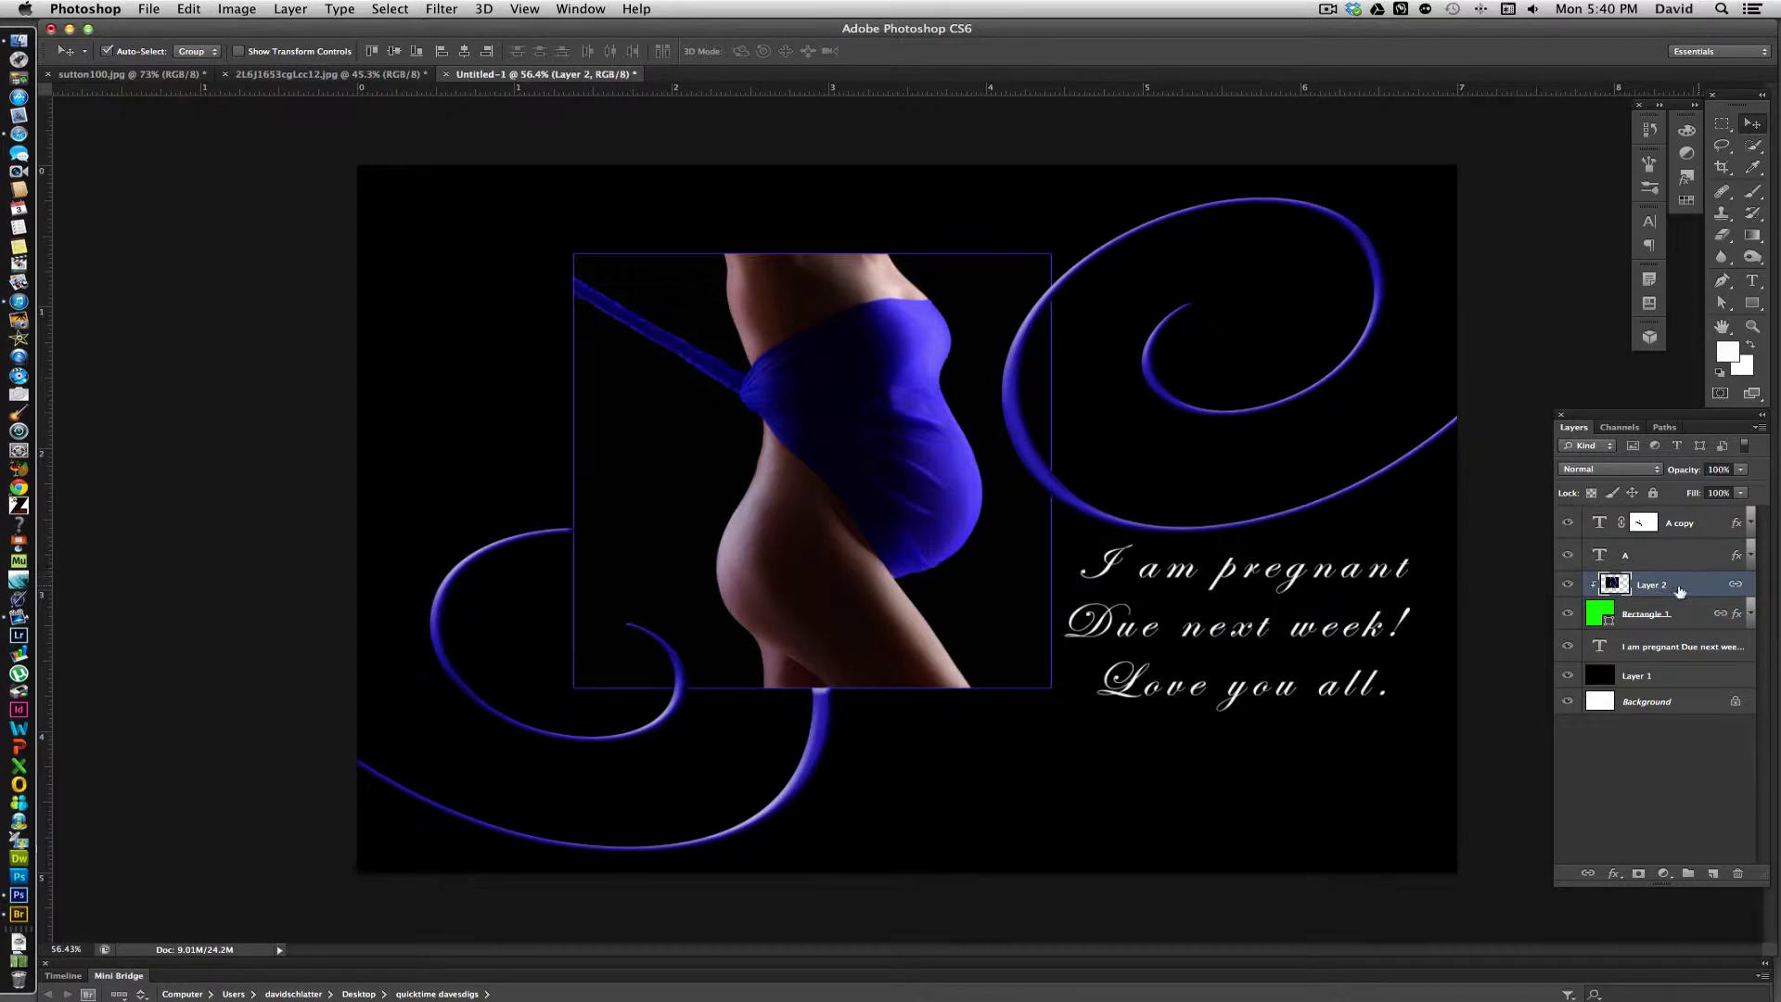
{"action": "left_click_drag", "start_coordinate": [1697, 590], "coordinate": [1738, 874]}
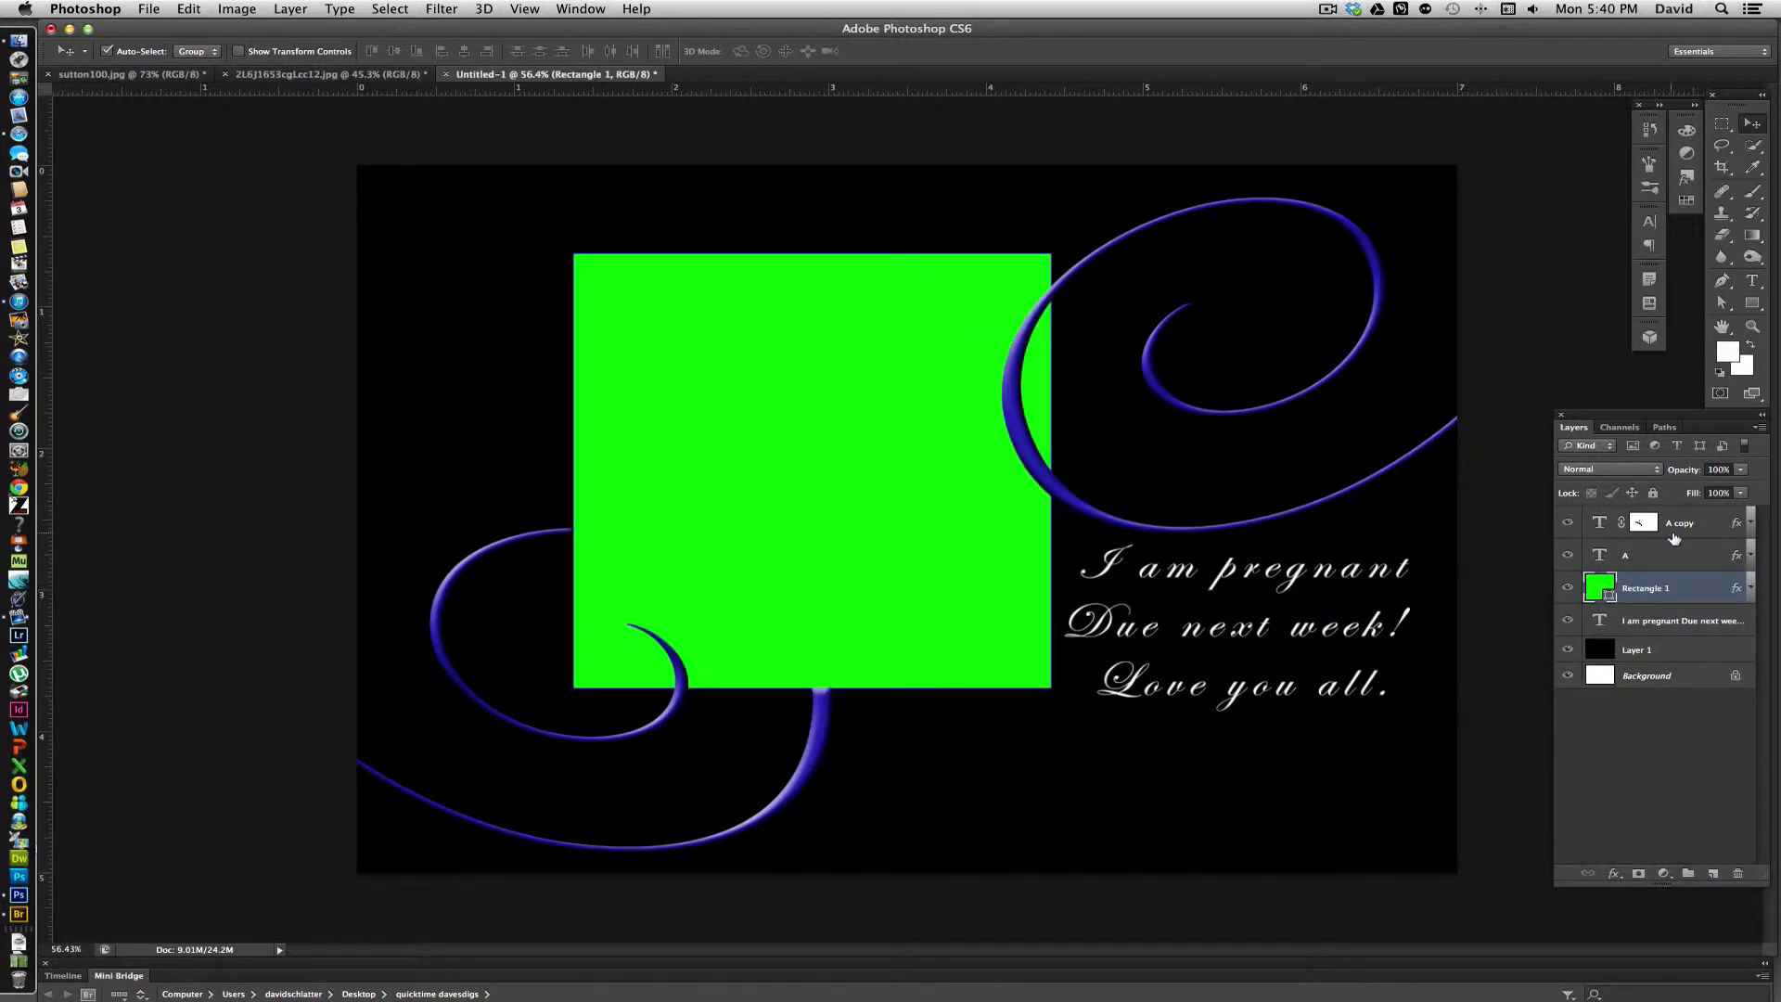
- Drag sutton100.jpg into Untitled-1 and slide the red-draped figure right
{"action": "left_click", "coordinate": [159, 74]}
{"action": "left_click_drag", "start_coordinate": [835, 378], "coordinate": [531, 78]}
{"action": "left_click_drag", "start_coordinate": [701, 387], "coordinate": [699, 392]}
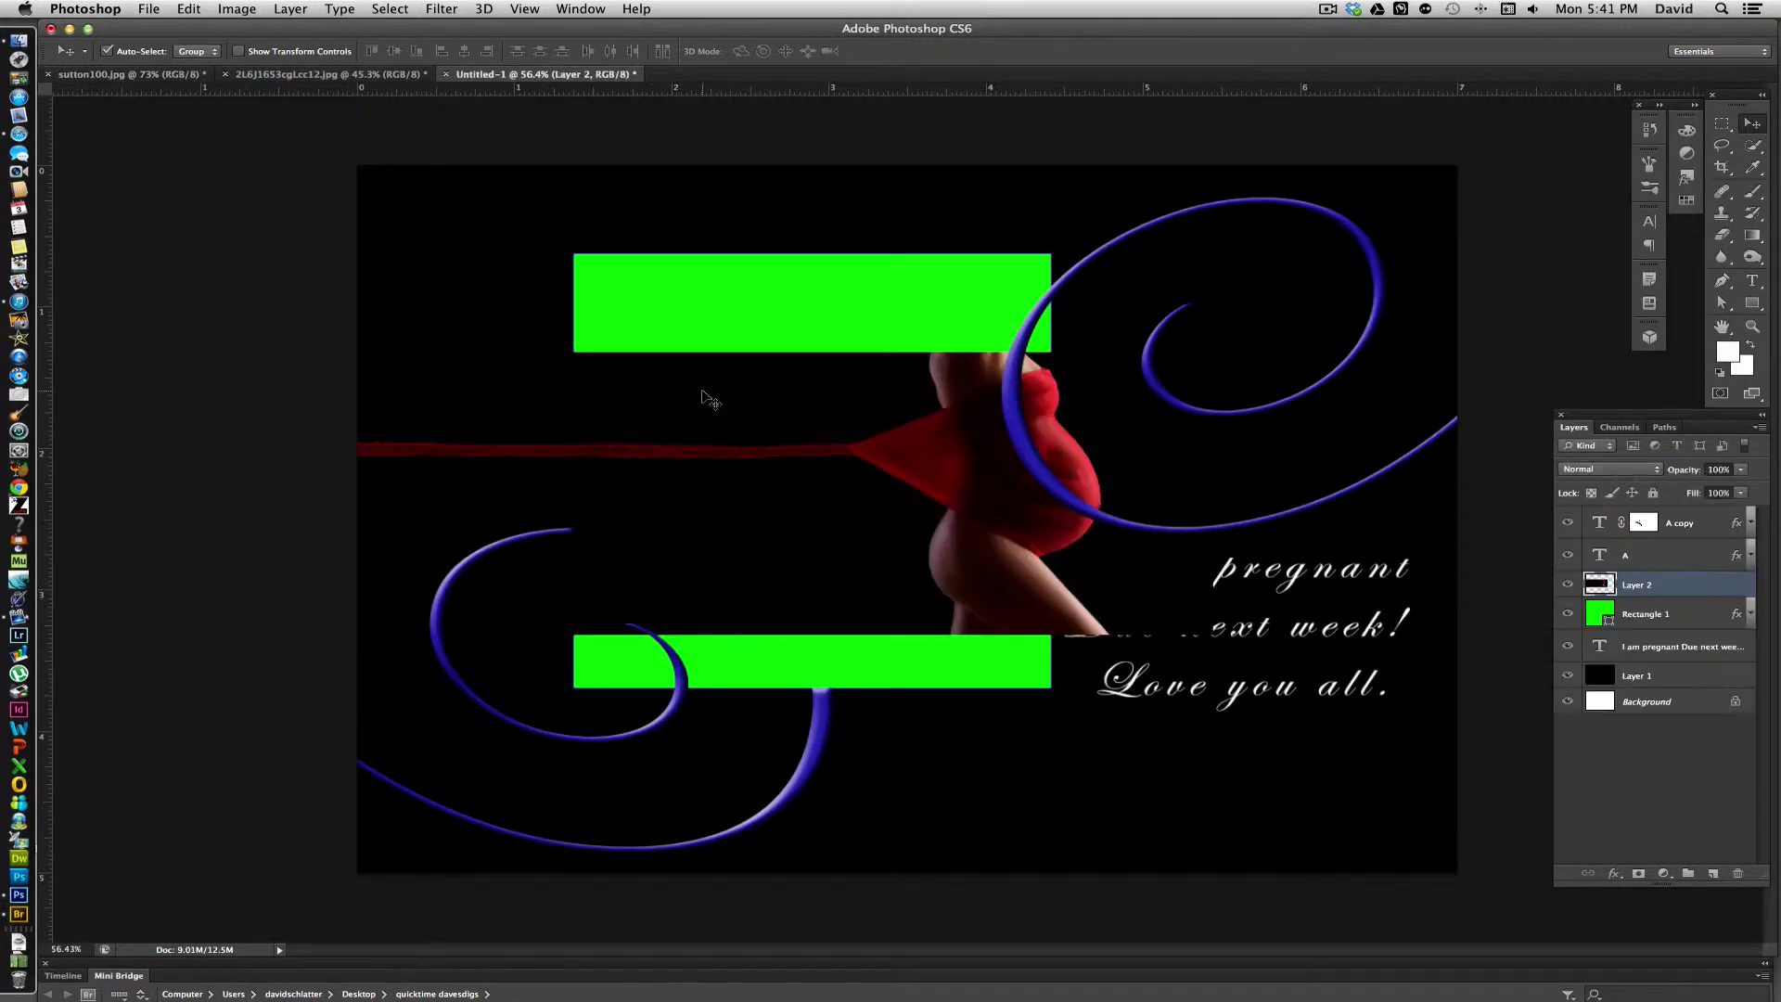
{"action": "mouse_move", "coordinate": [900, 459]}
{"action": "left_mouse_down"}
{"action": "mouse_move", "coordinate": [1013, 411]}
{"action": "mouse_move", "coordinate": [875, 437]}
{"action": "mouse_move", "coordinate": [900, 375]}
{"action": "left_mouse_up"}
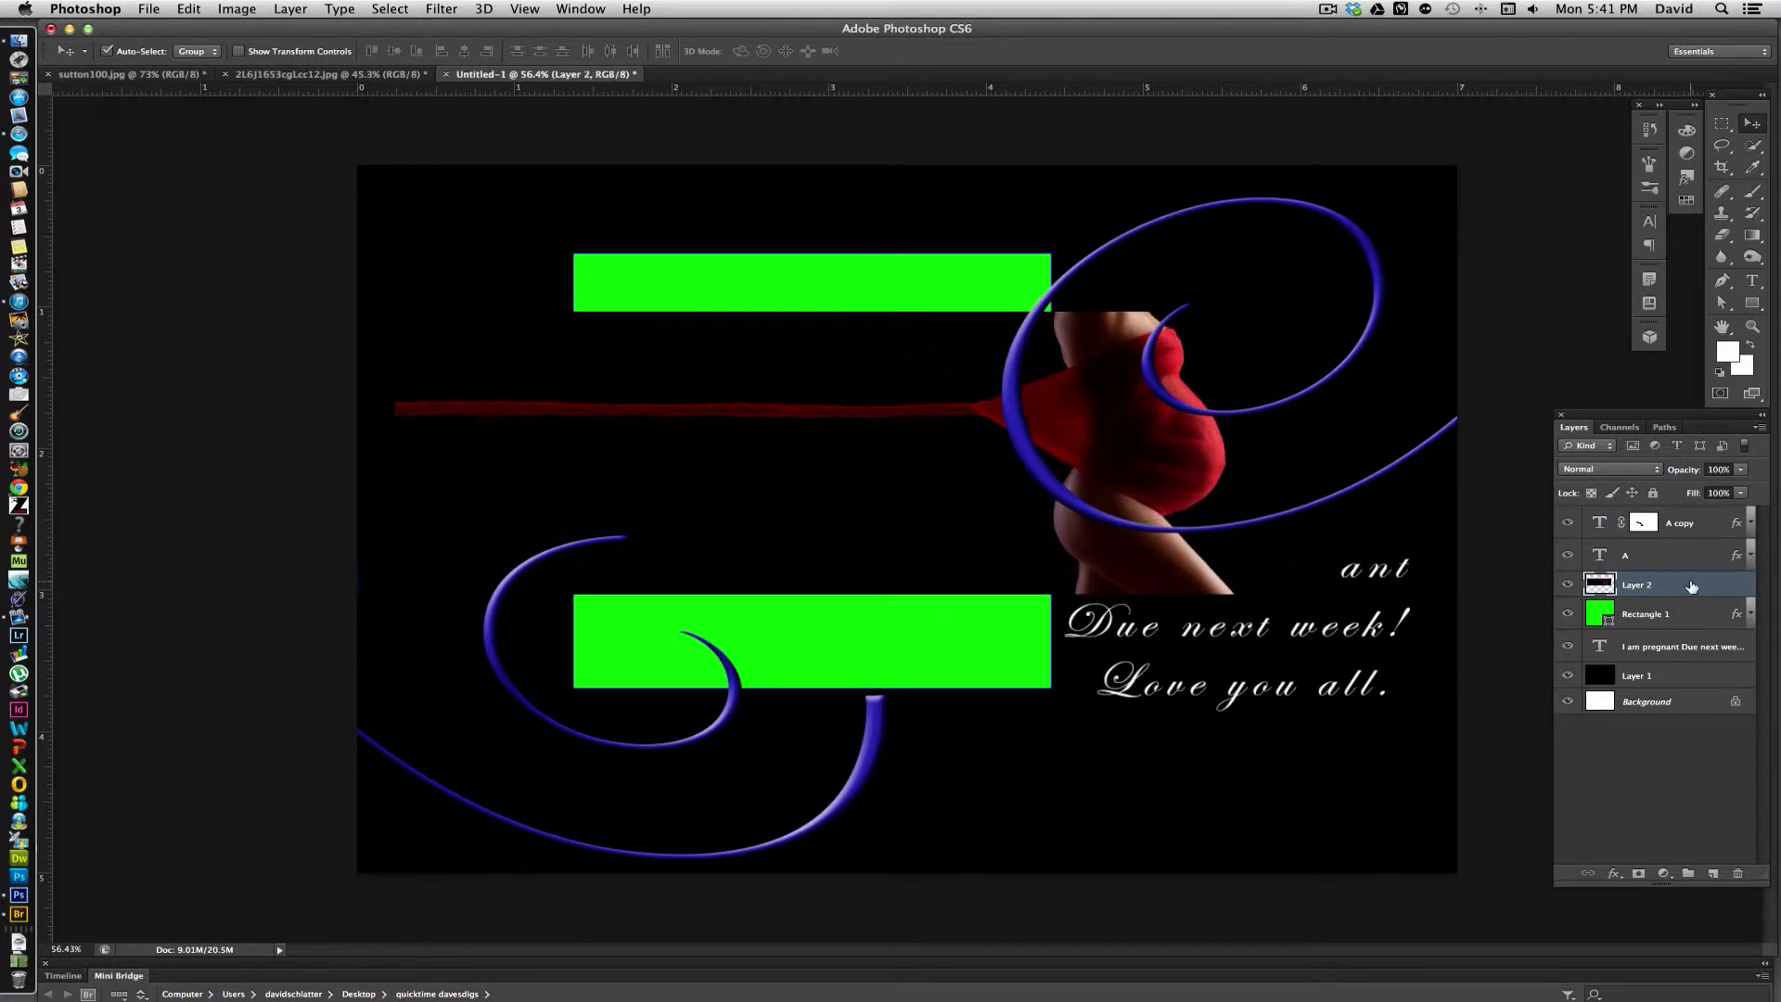
- Clip the red photo into the rectangle frame and nudge the lower-left swirl slightly right
{"action": "left_click", "coordinate": [1761, 430]}
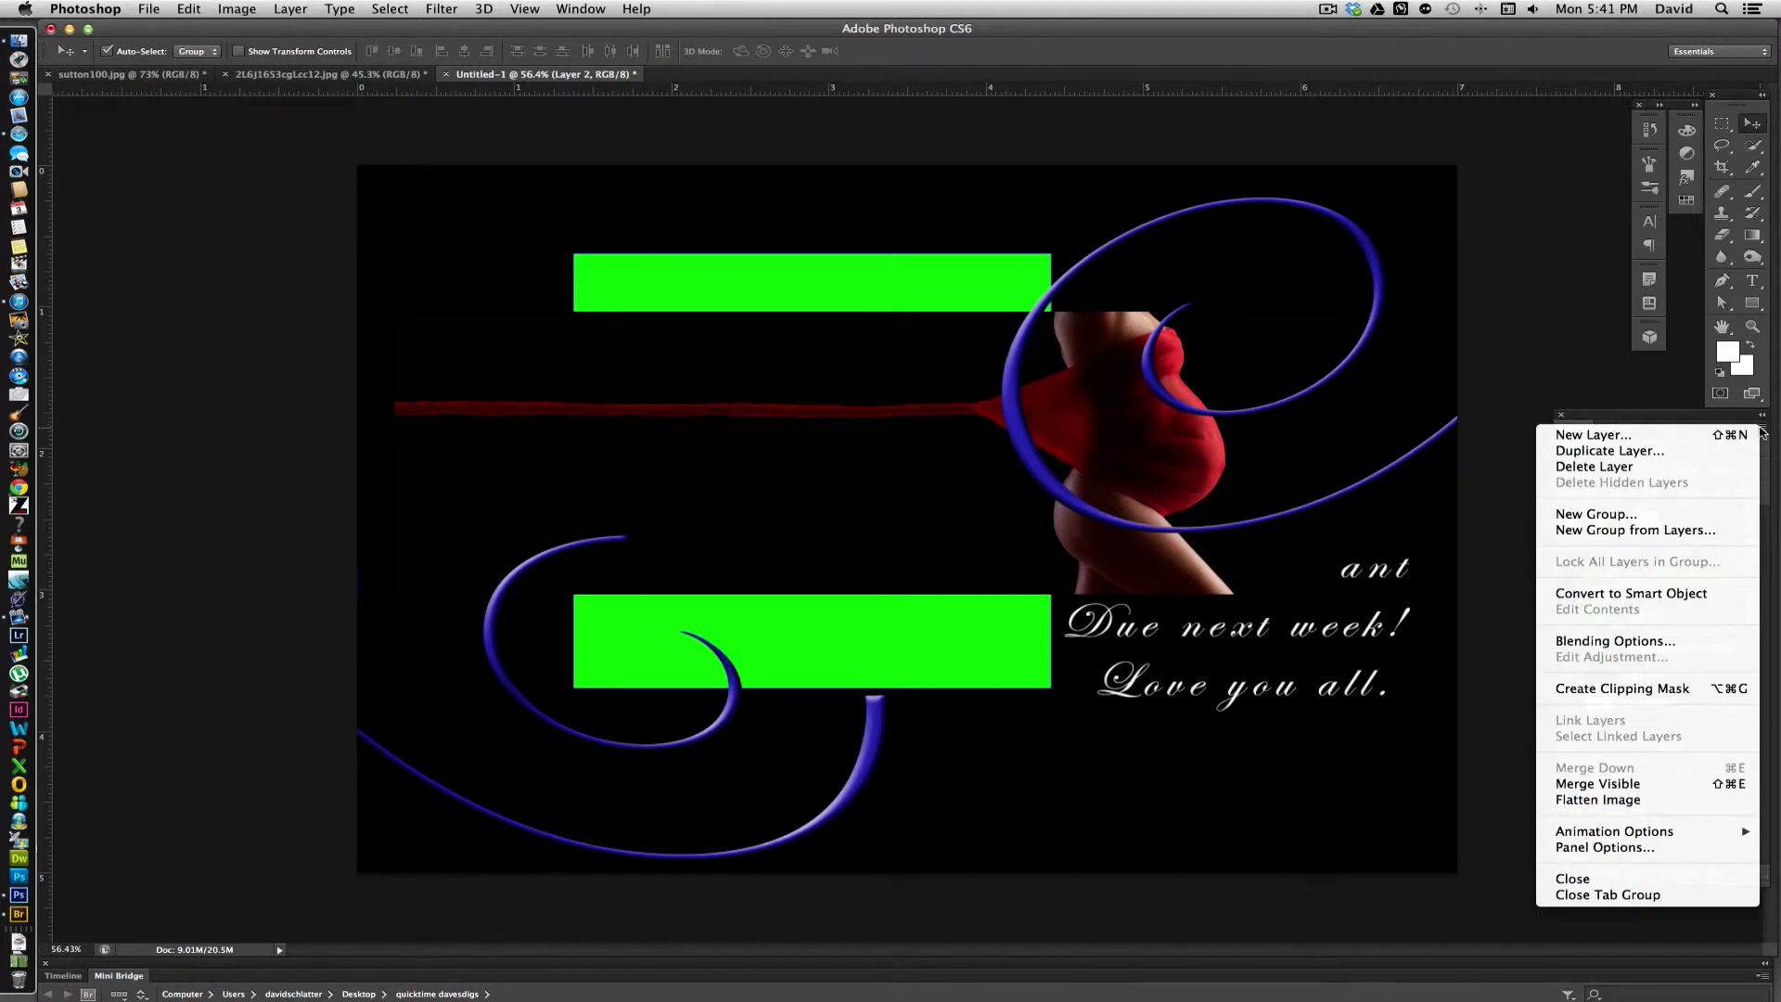
{"action": "left_click", "coordinate": [1640, 692]}
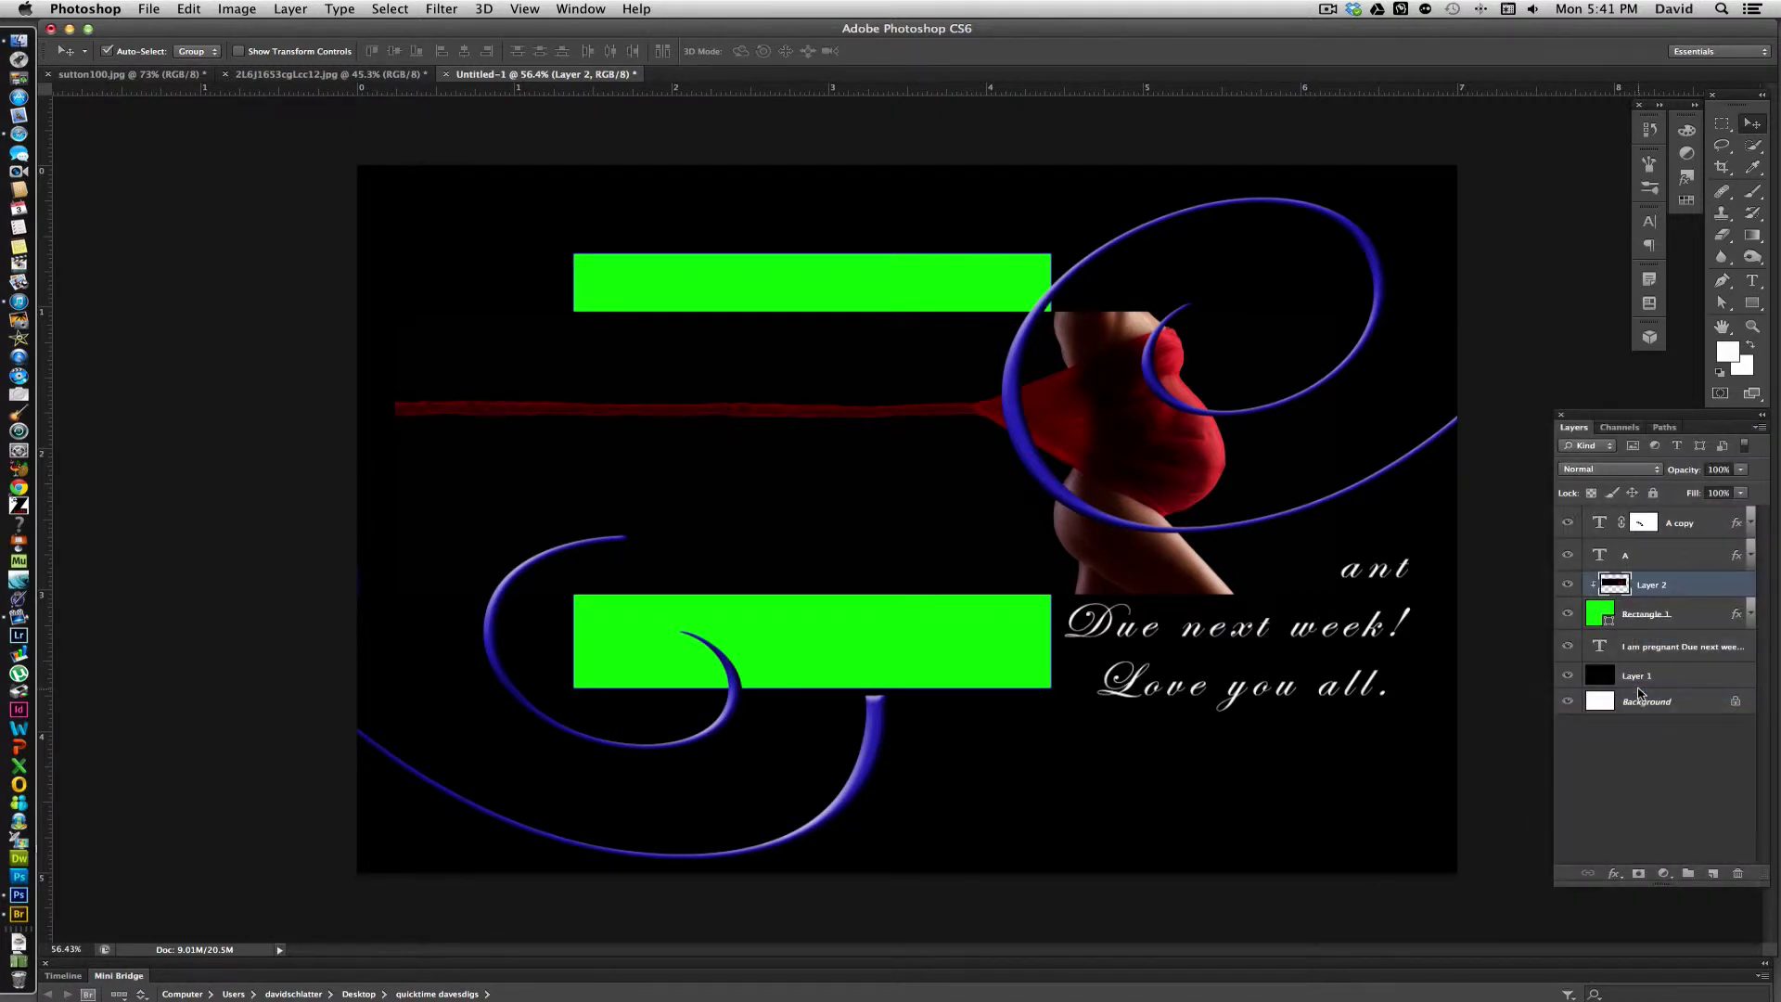
{"action": "left_click_drag", "start_coordinate": [807, 415], "coordinate": [827, 420]}
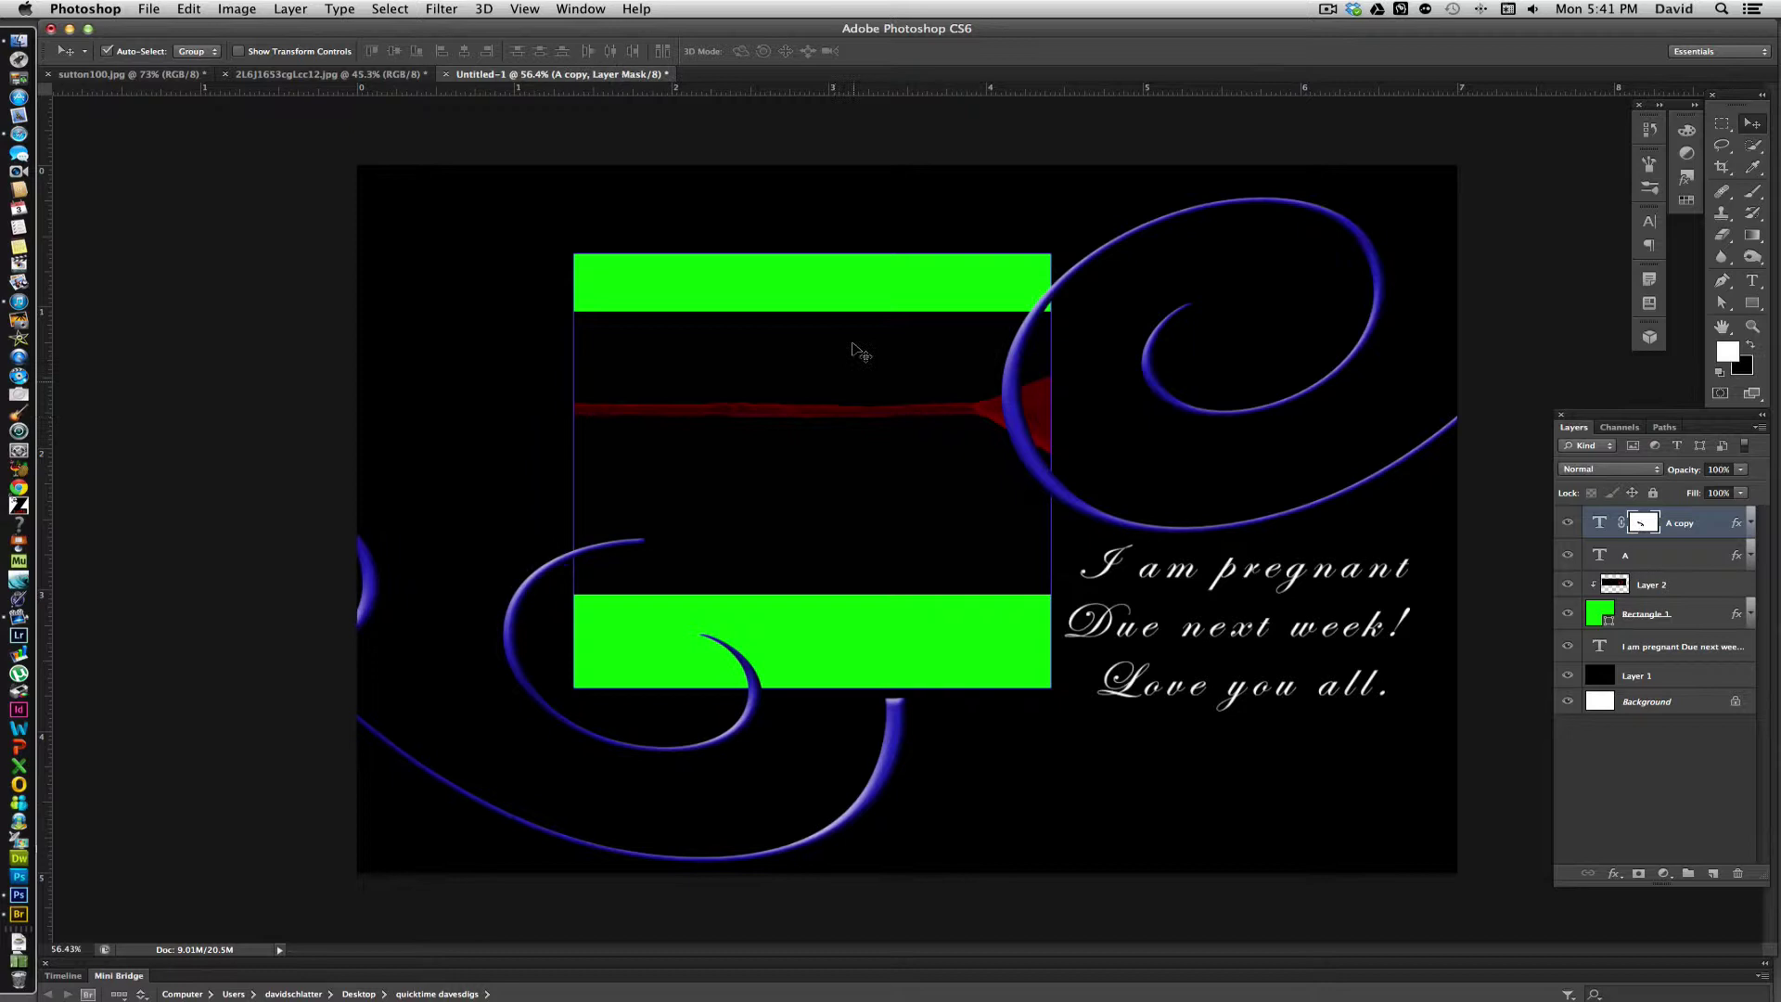
{"action": "left_click", "coordinate": [837, 280]}
- Move Rectangle 1 left, stretch it into a wide short banner, and nudge the photo down
{"action": "left_click_drag", "start_coordinate": [851, 278], "coordinate": [676, 296]}
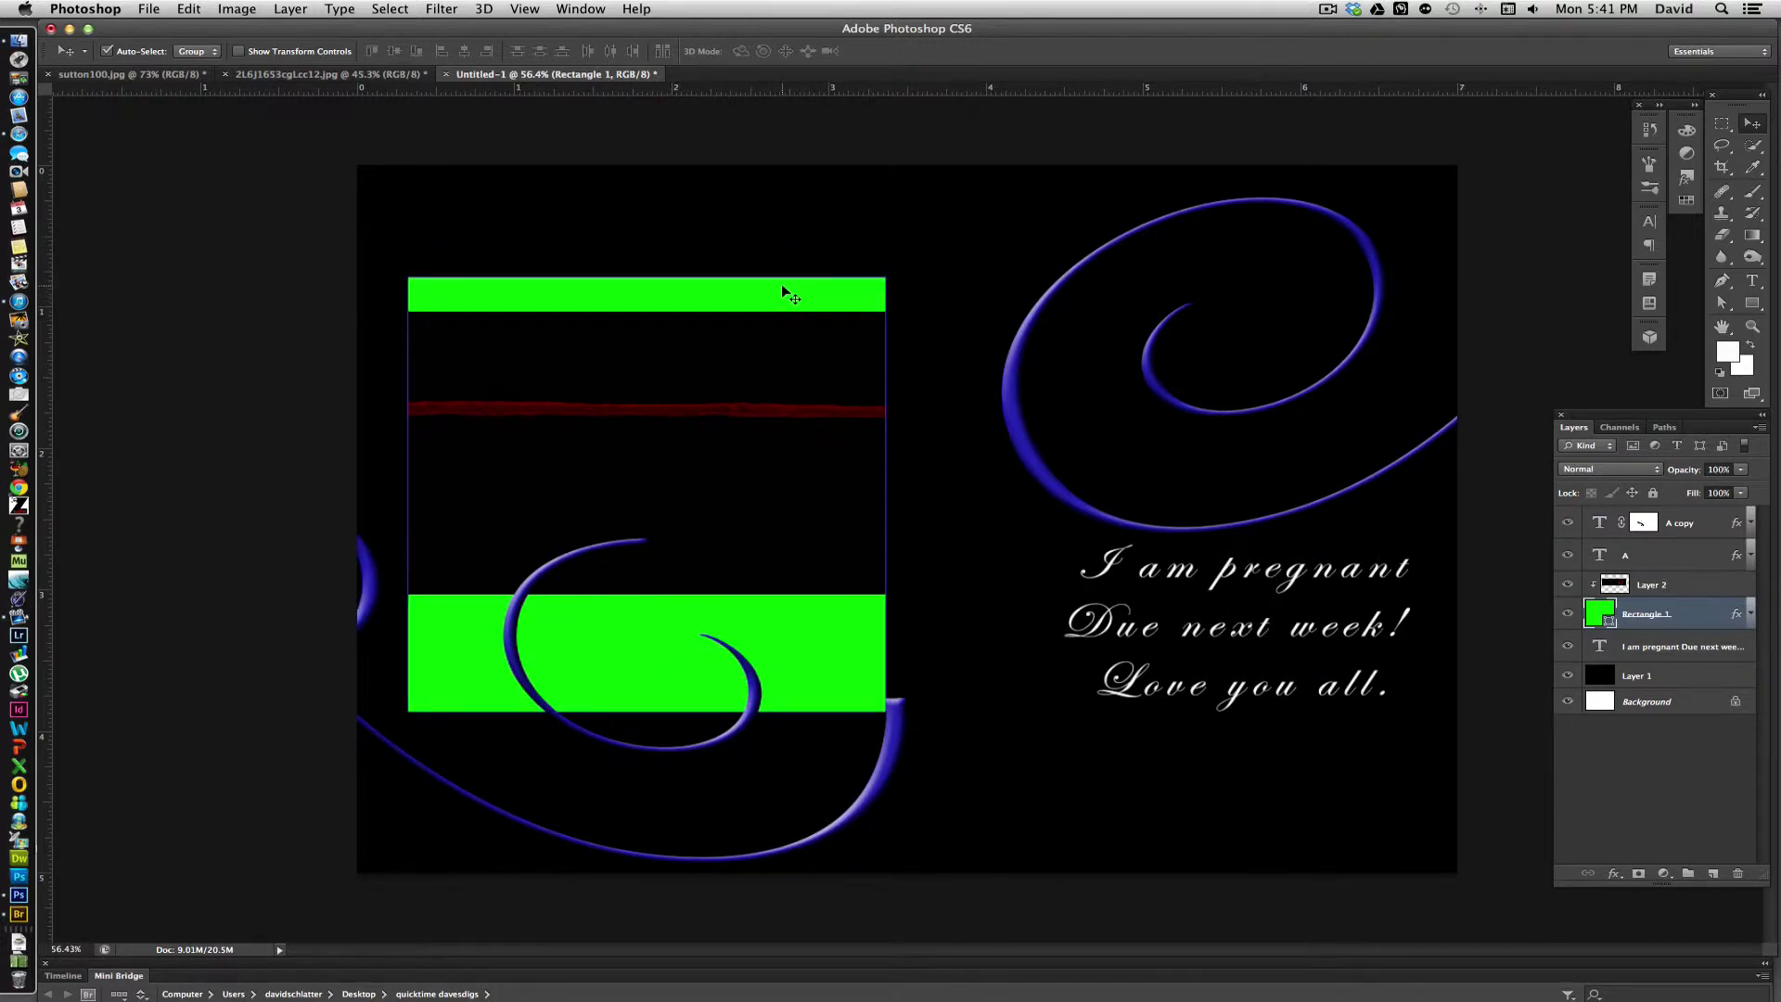
{"action": "key", "text": "super+t"}
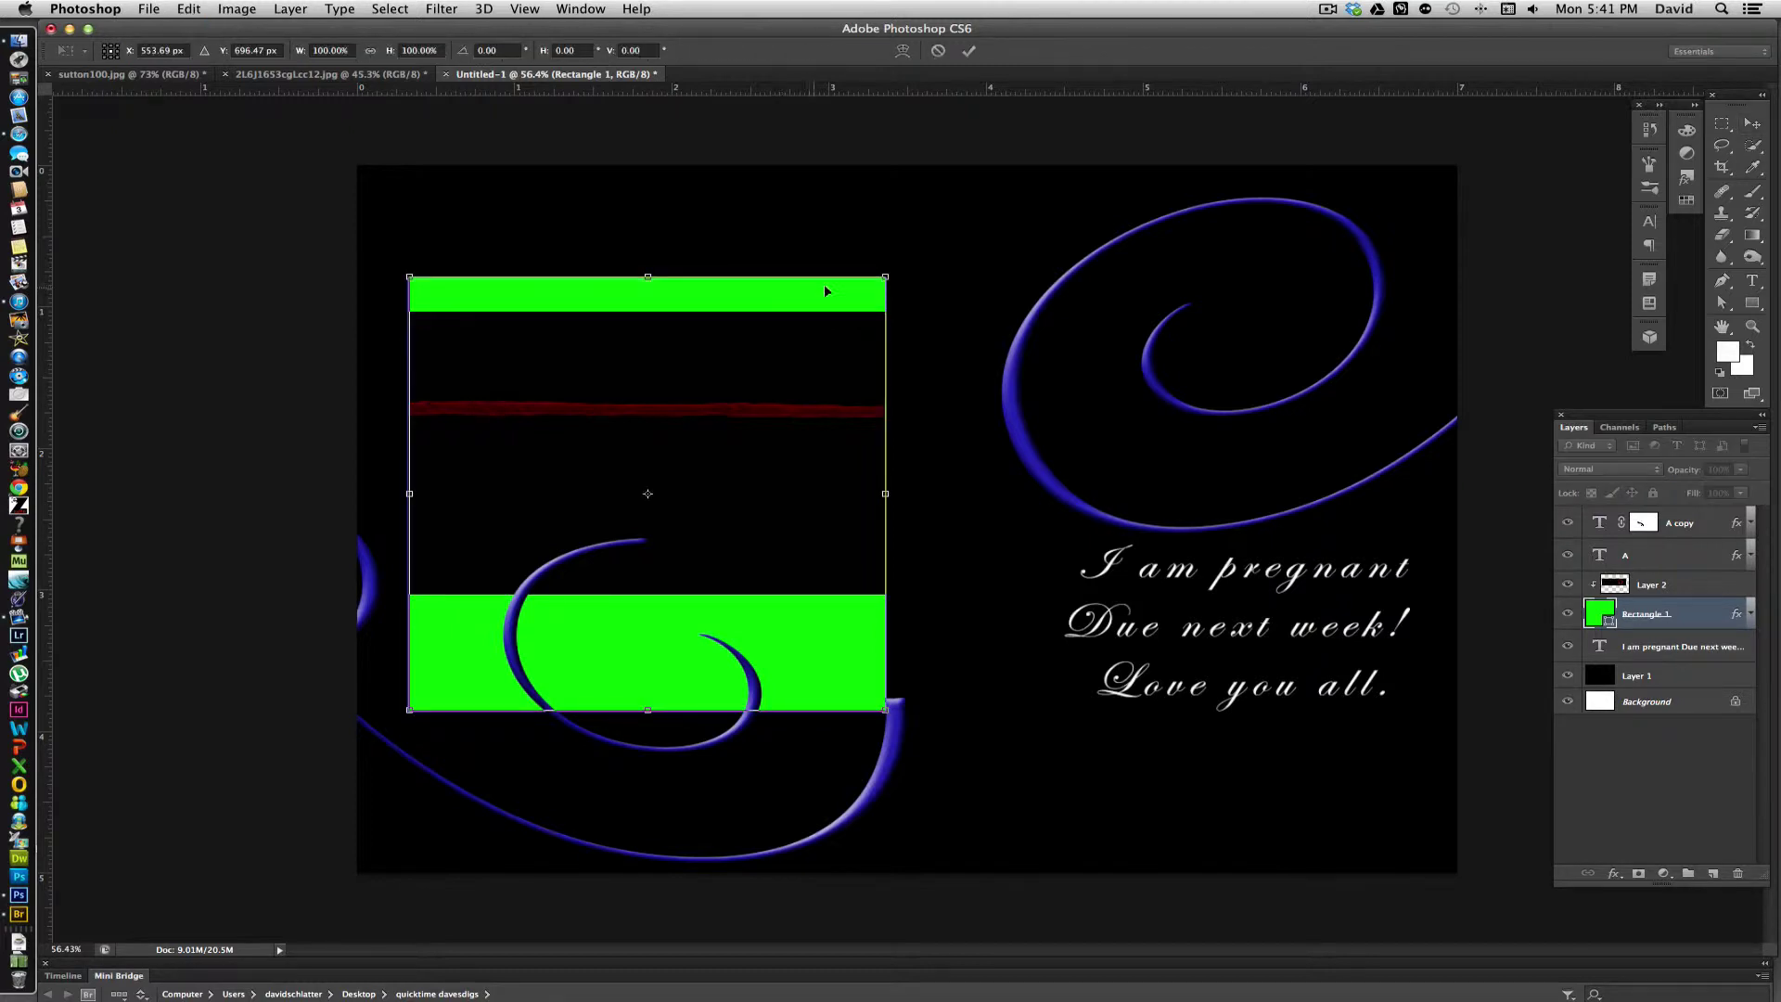
{"action": "left_click_drag", "start_coordinate": [885, 278], "coordinate": [1333, 328]}
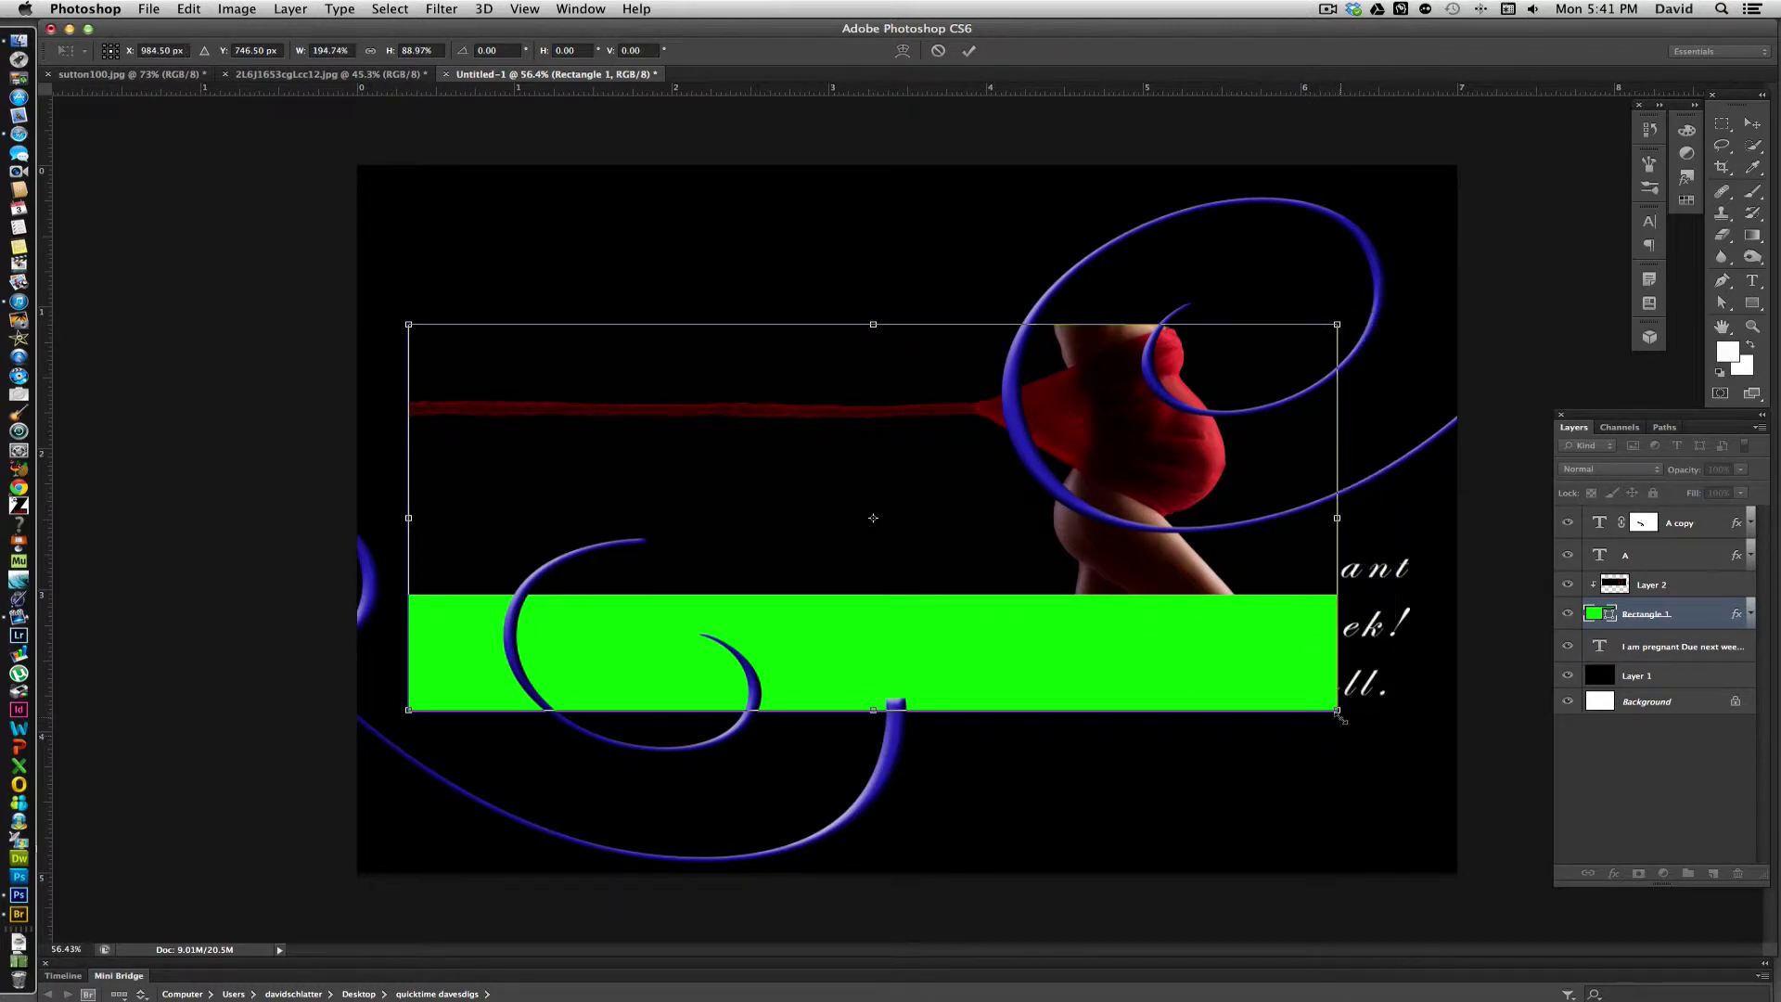
{"action": "left_click_drag", "start_coordinate": [1338, 712], "coordinate": [1335, 594]}
{"action": "key", "text": "Return"}
{"action": "left_click", "coordinate": [935, 466]}
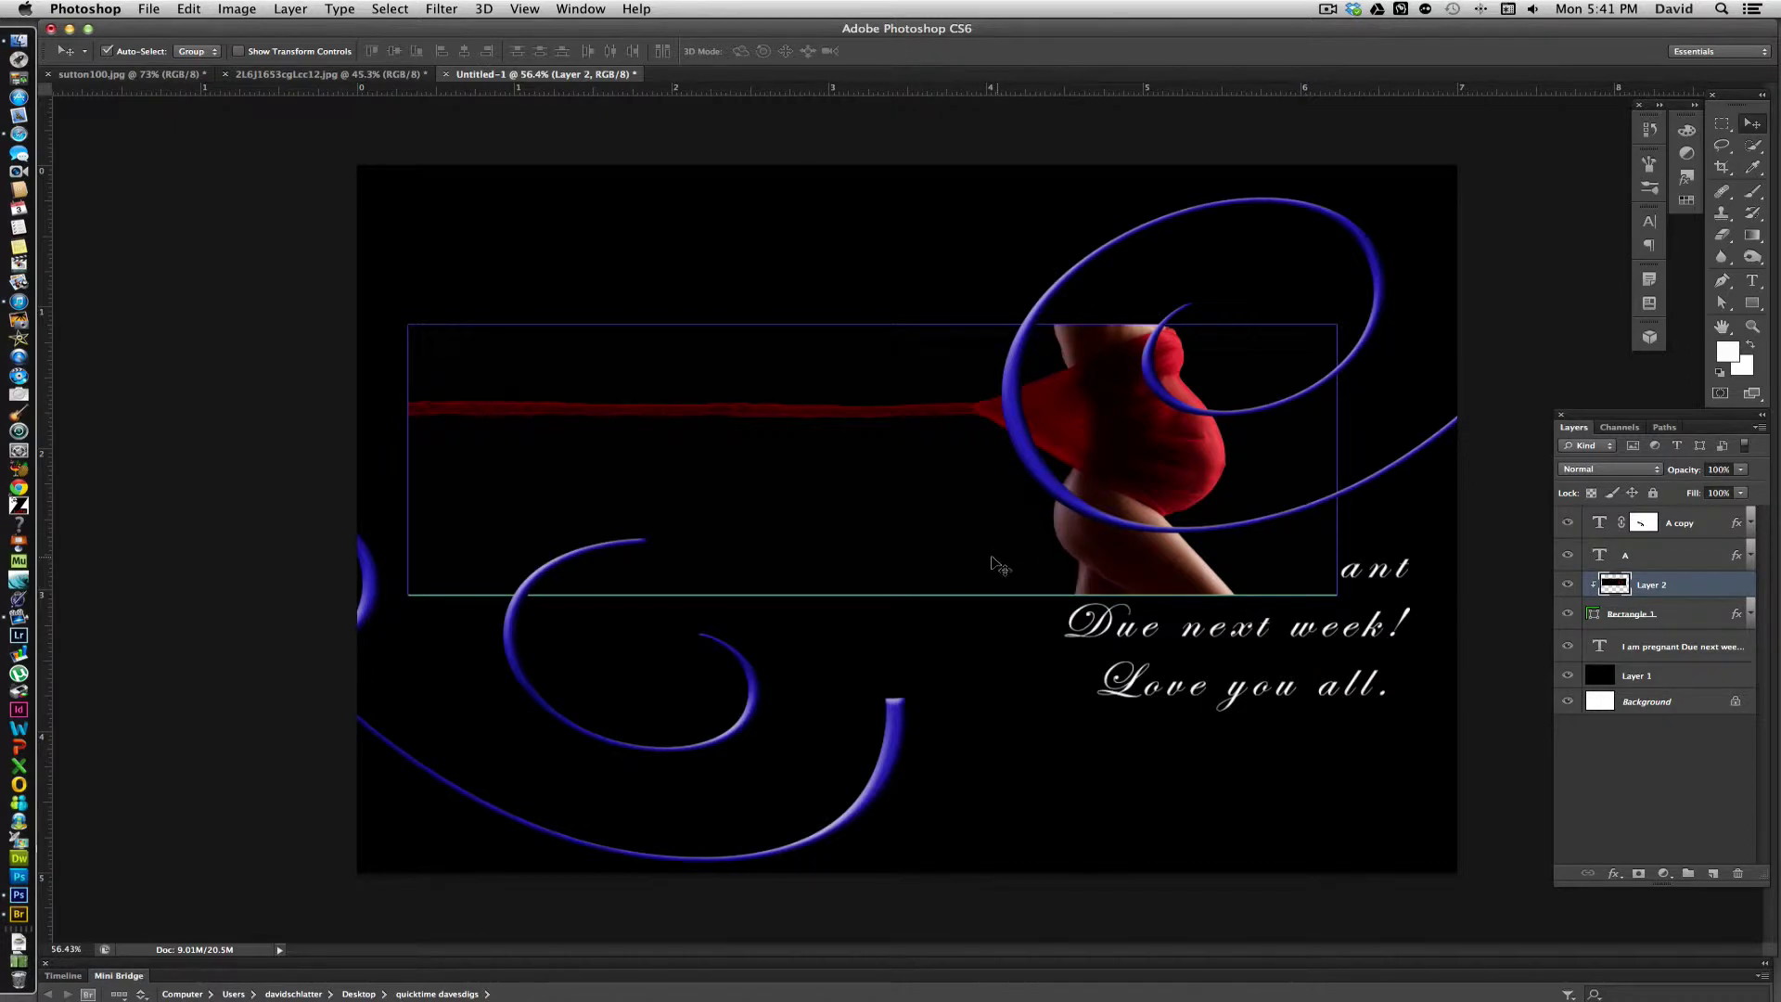
{"action": "key", "text": "shift+Down"}
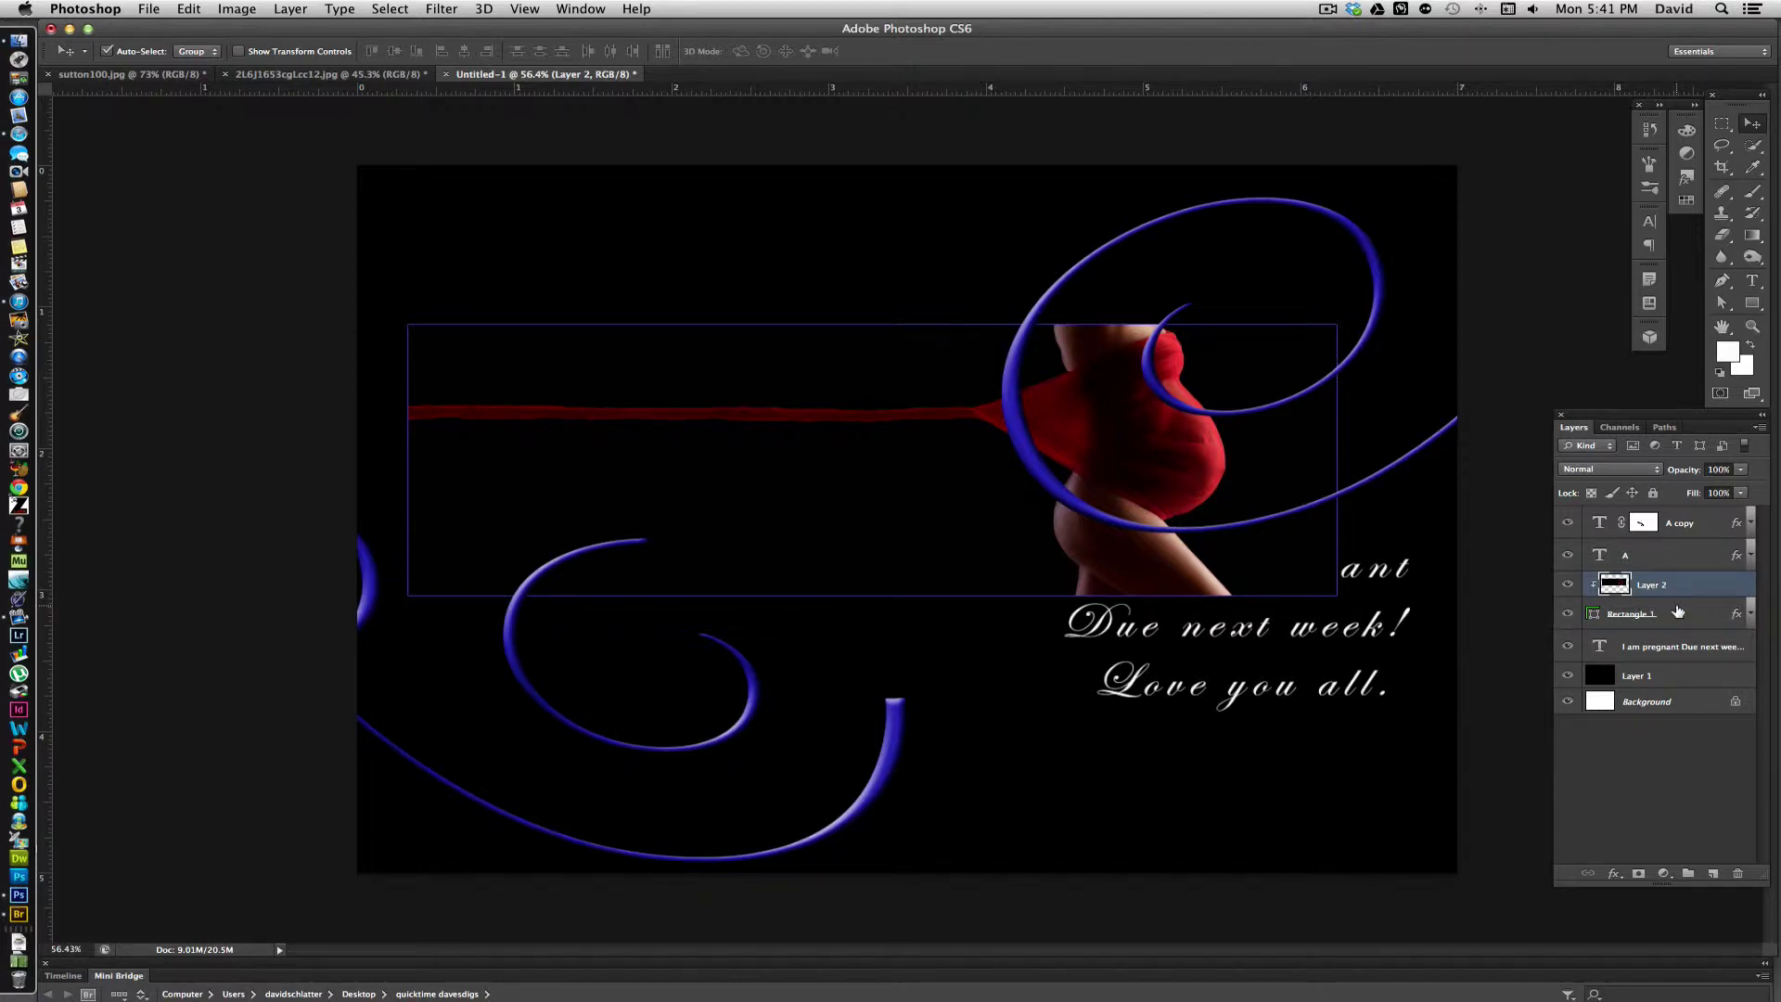
- Link Layer 2 with Rectangle 1 and move the pair up and right
{"action": "left_click", "coordinate": [1699, 607], "text": "shift"}
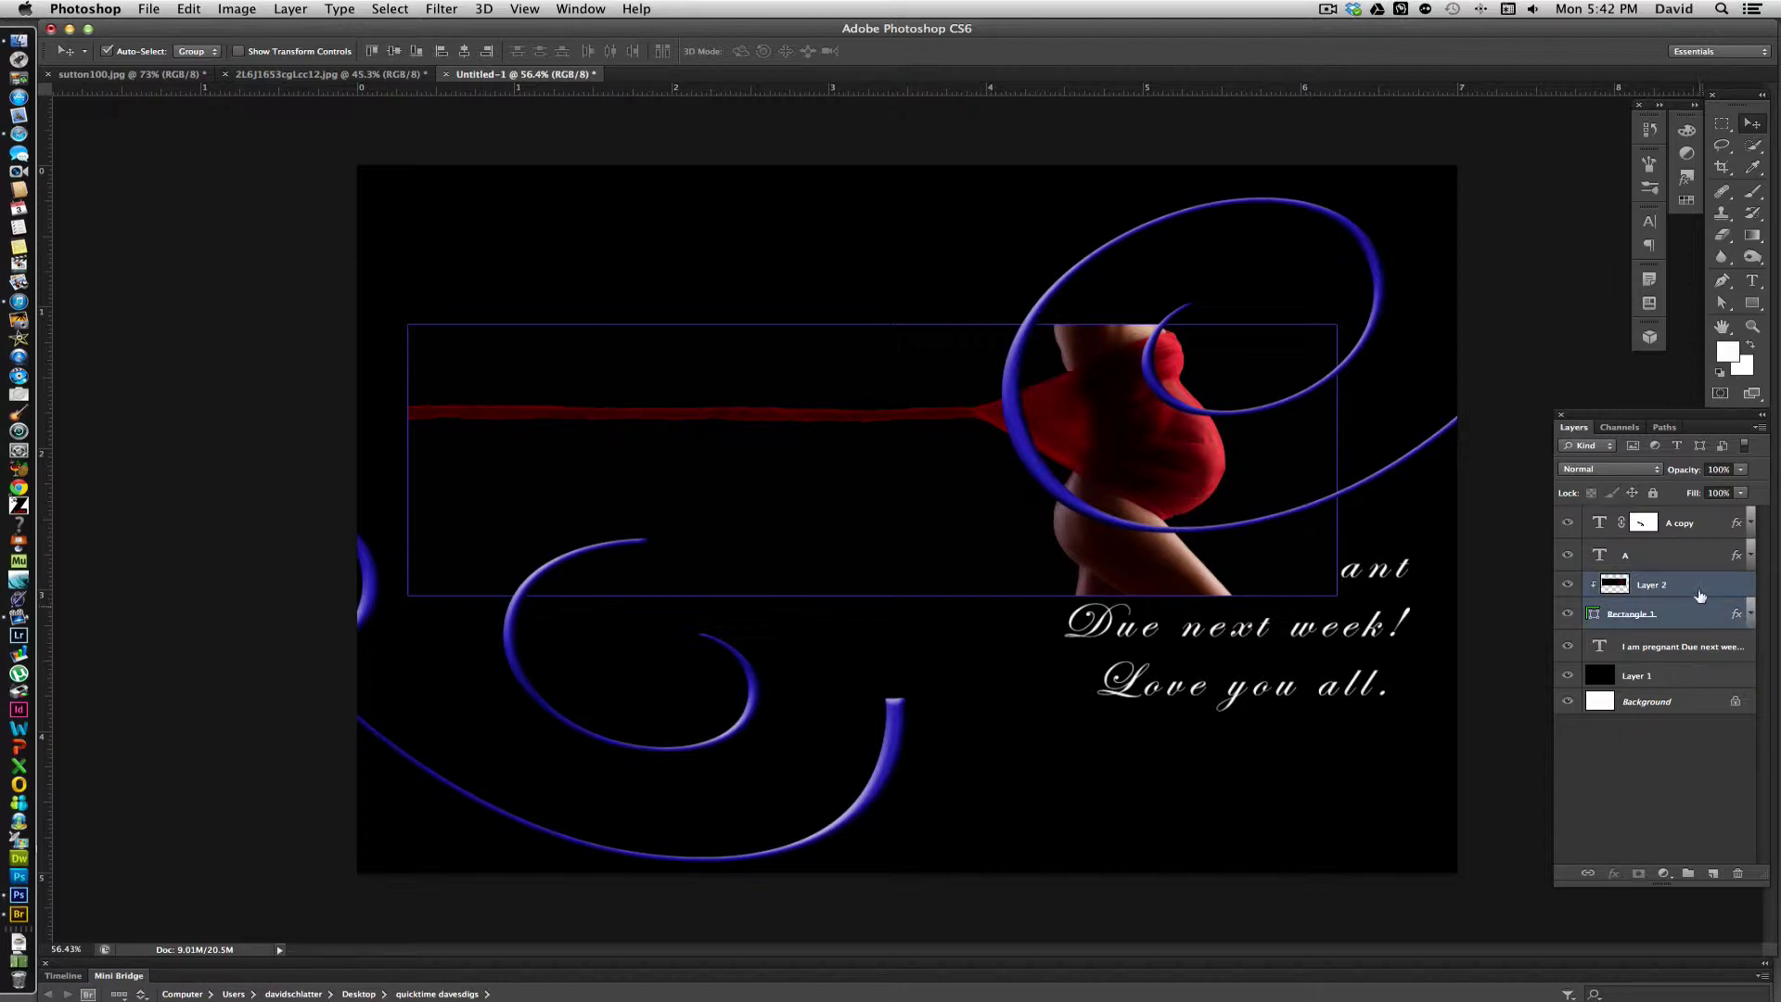
{"action": "right_click", "coordinate": [1697, 597]}
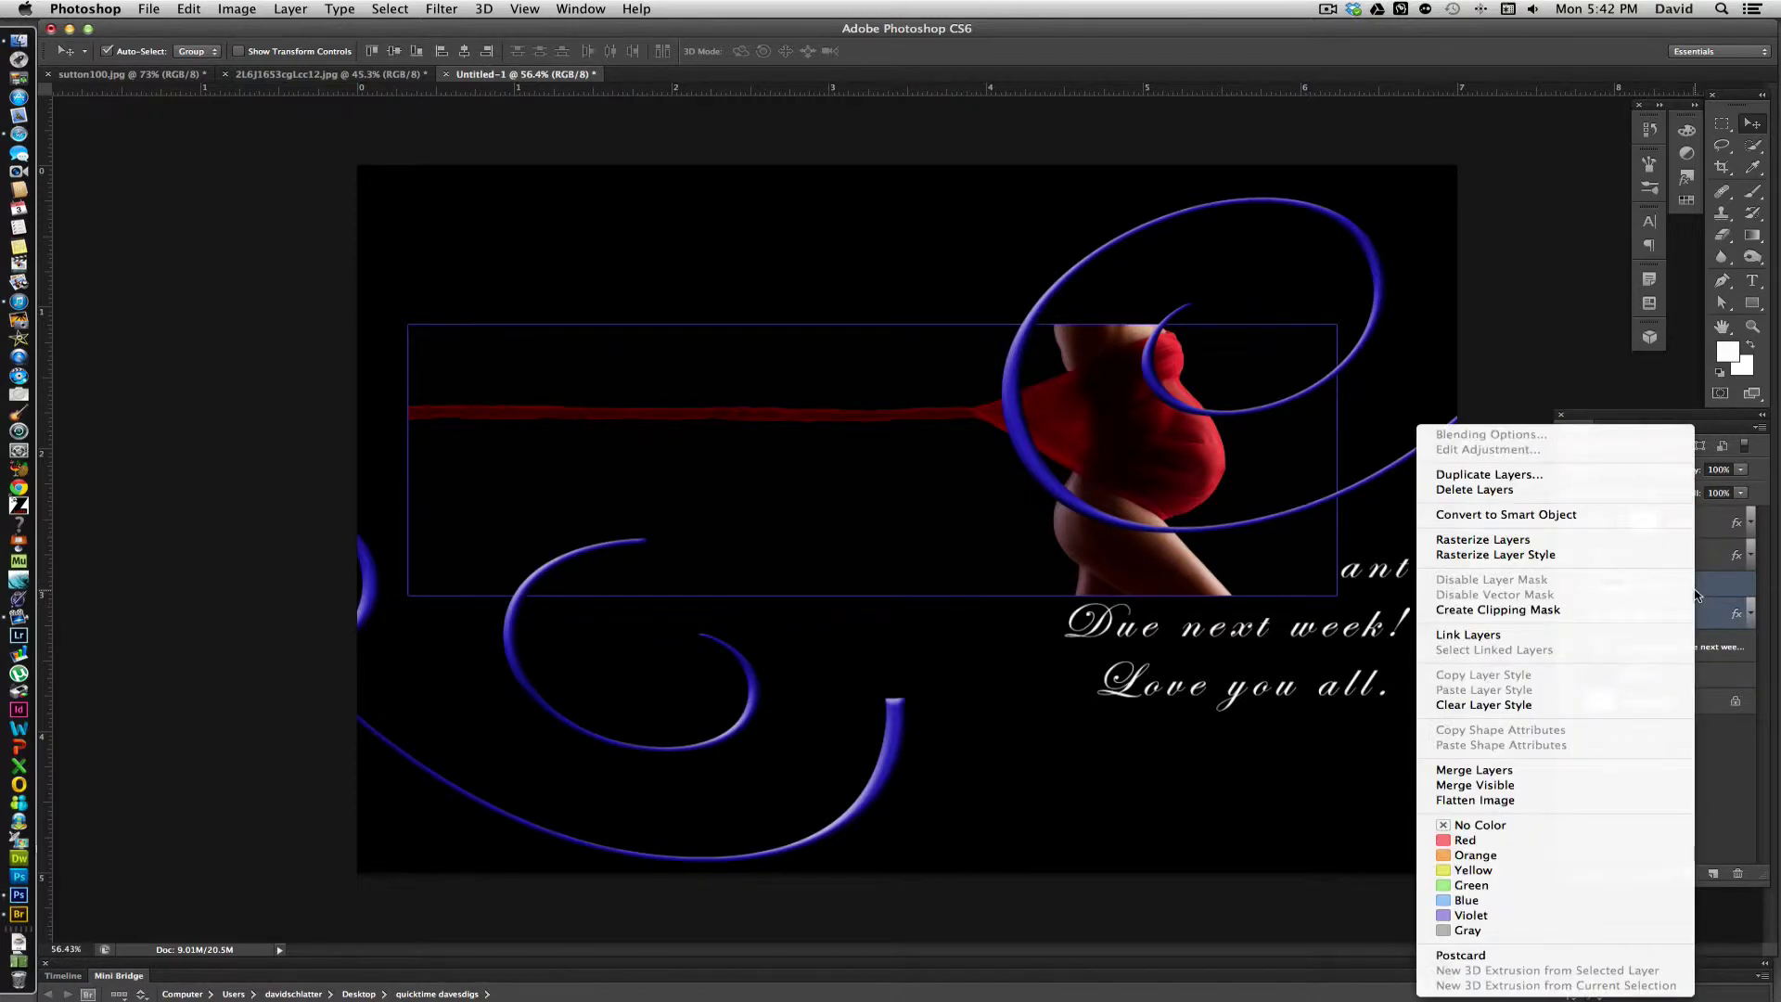
{"action": "left_click", "coordinate": [1577, 609]}
{"action": "left_click_drag", "start_coordinate": [919, 492], "coordinate": [866, 358]}
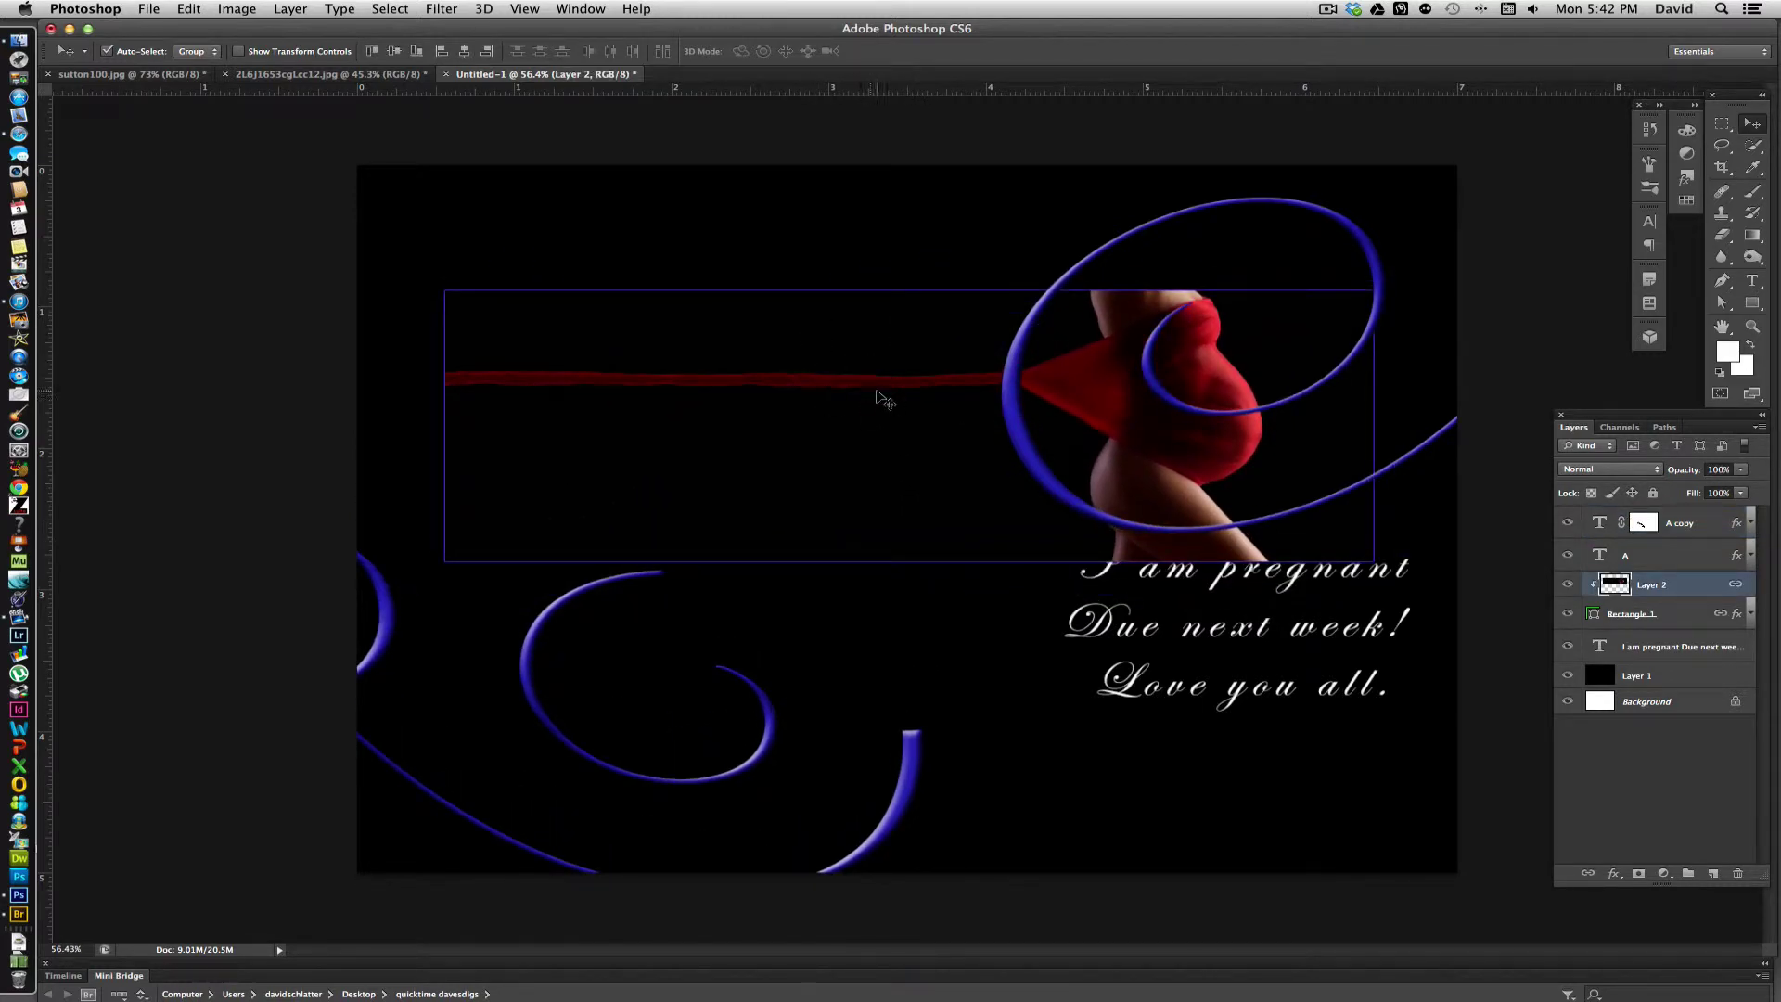
- Scale the linked photo frame to about 91% and shift it about 57 px right
{"action": "key", "text": "super+t"}
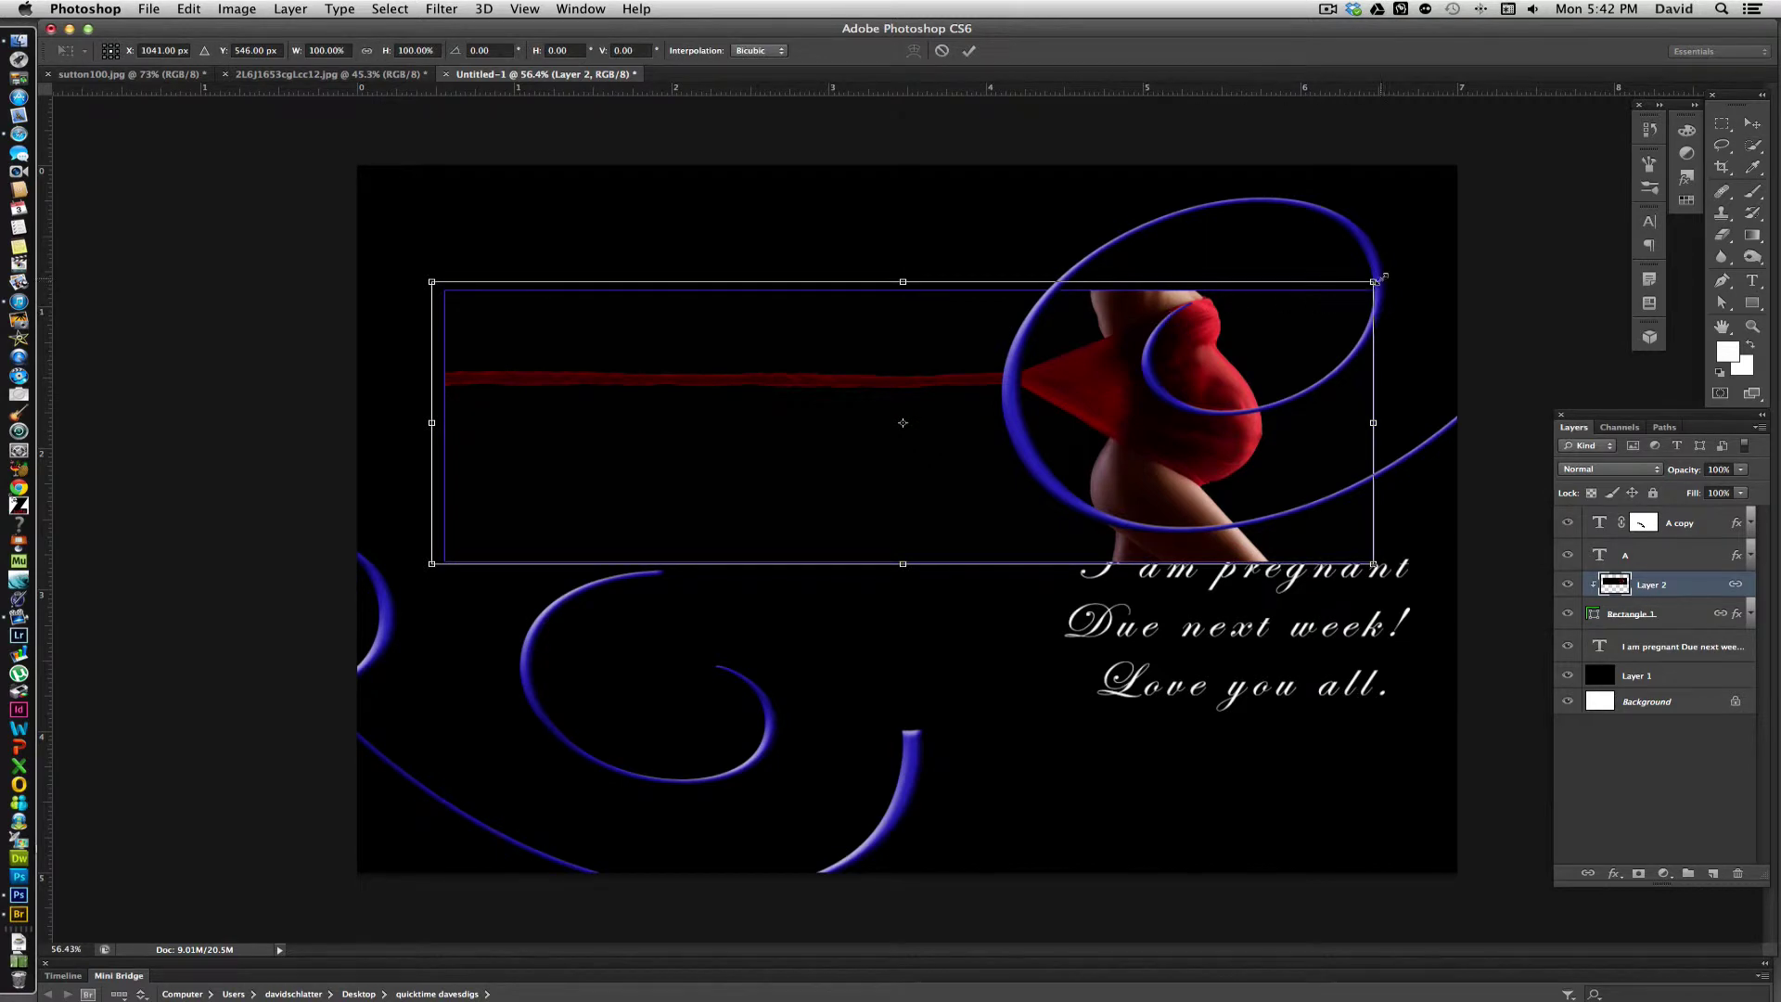
{"action": "left_click_drag", "start_coordinate": [1380, 277], "coordinate": [1291, 305]}
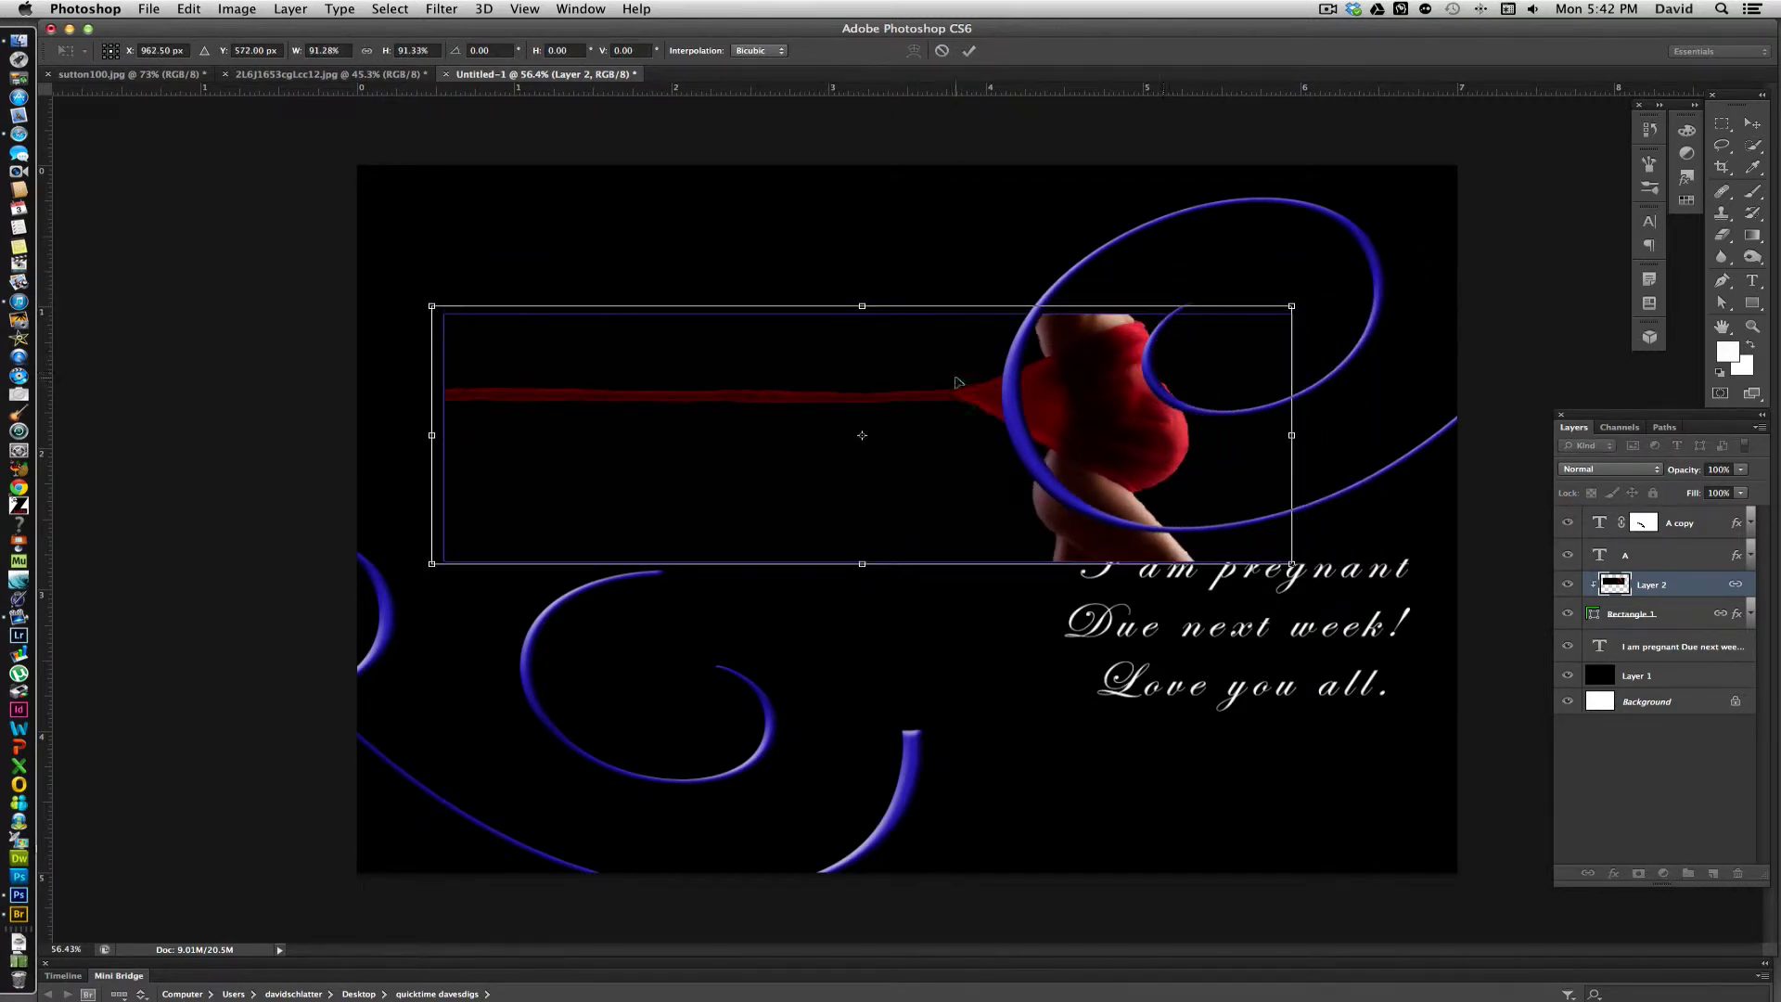
{"action": "key", "text": "Return"}
{"action": "left_click_drag", "start_coordinate": [928, 380], "coordinate": [968, 417]}
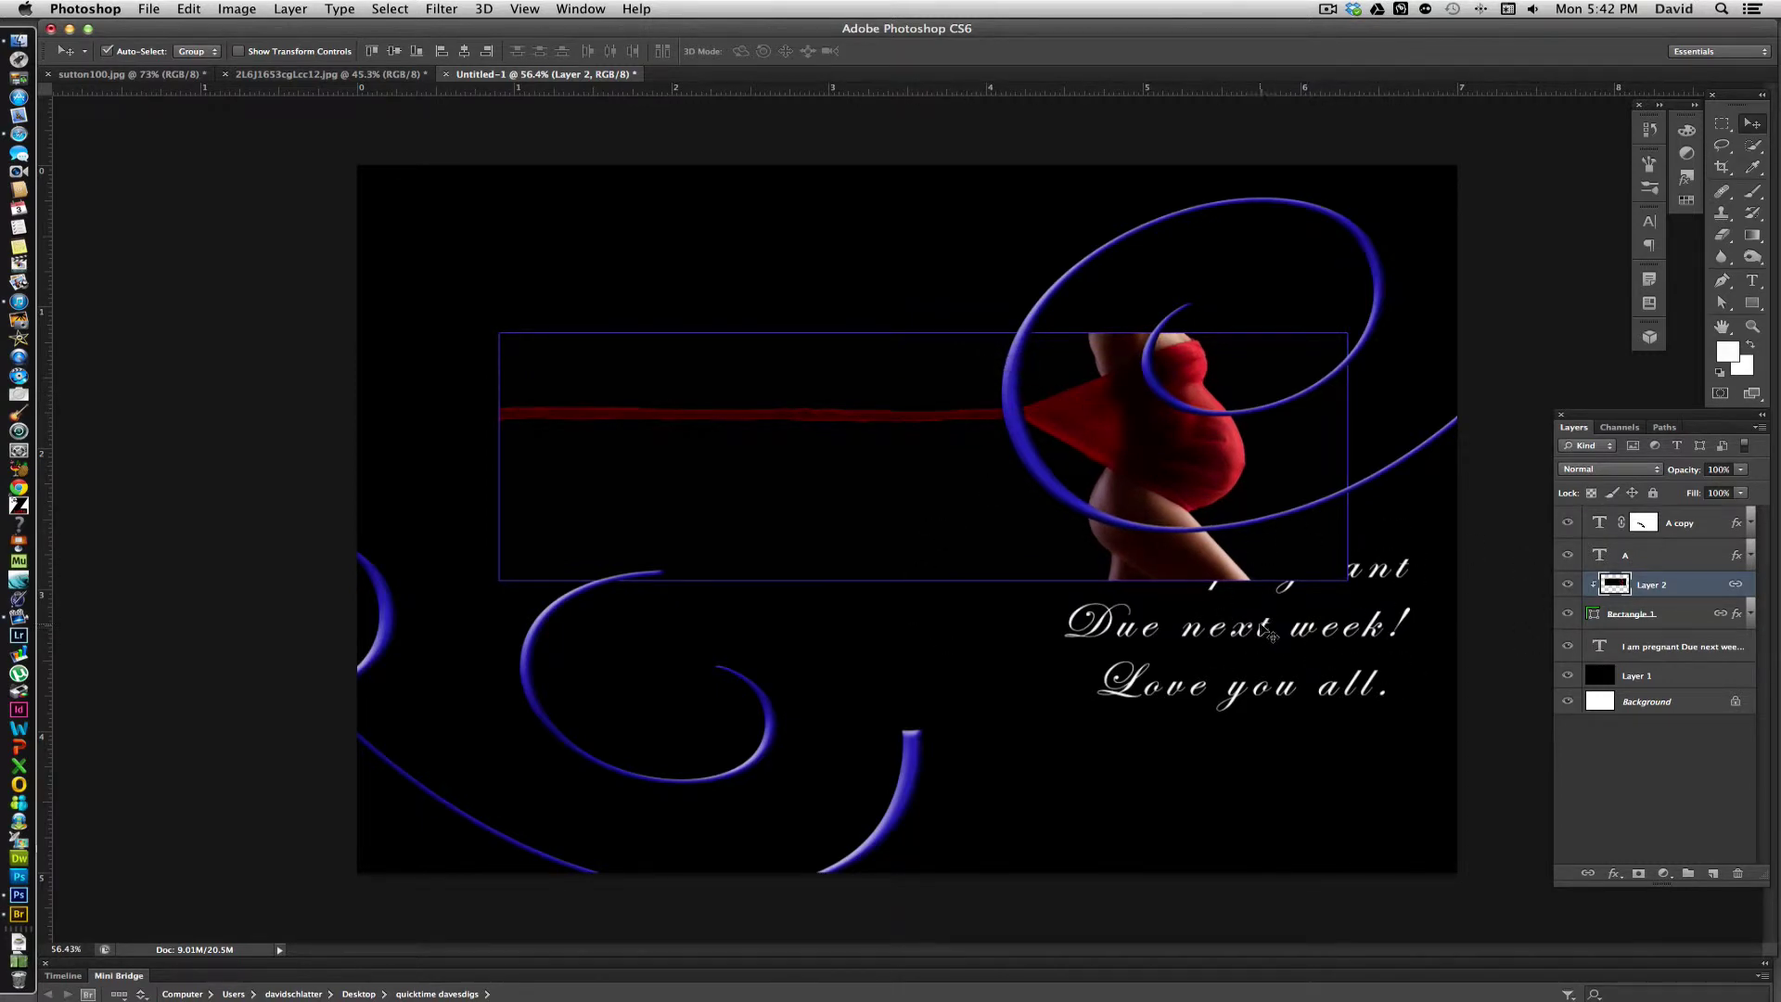
- Move the announcement text below the photo and raise the lower-left swirl toward the frame
{"action": "left_click_drag", "start_coordinate": [1270, 631], "coordinate": [1226, 698]}
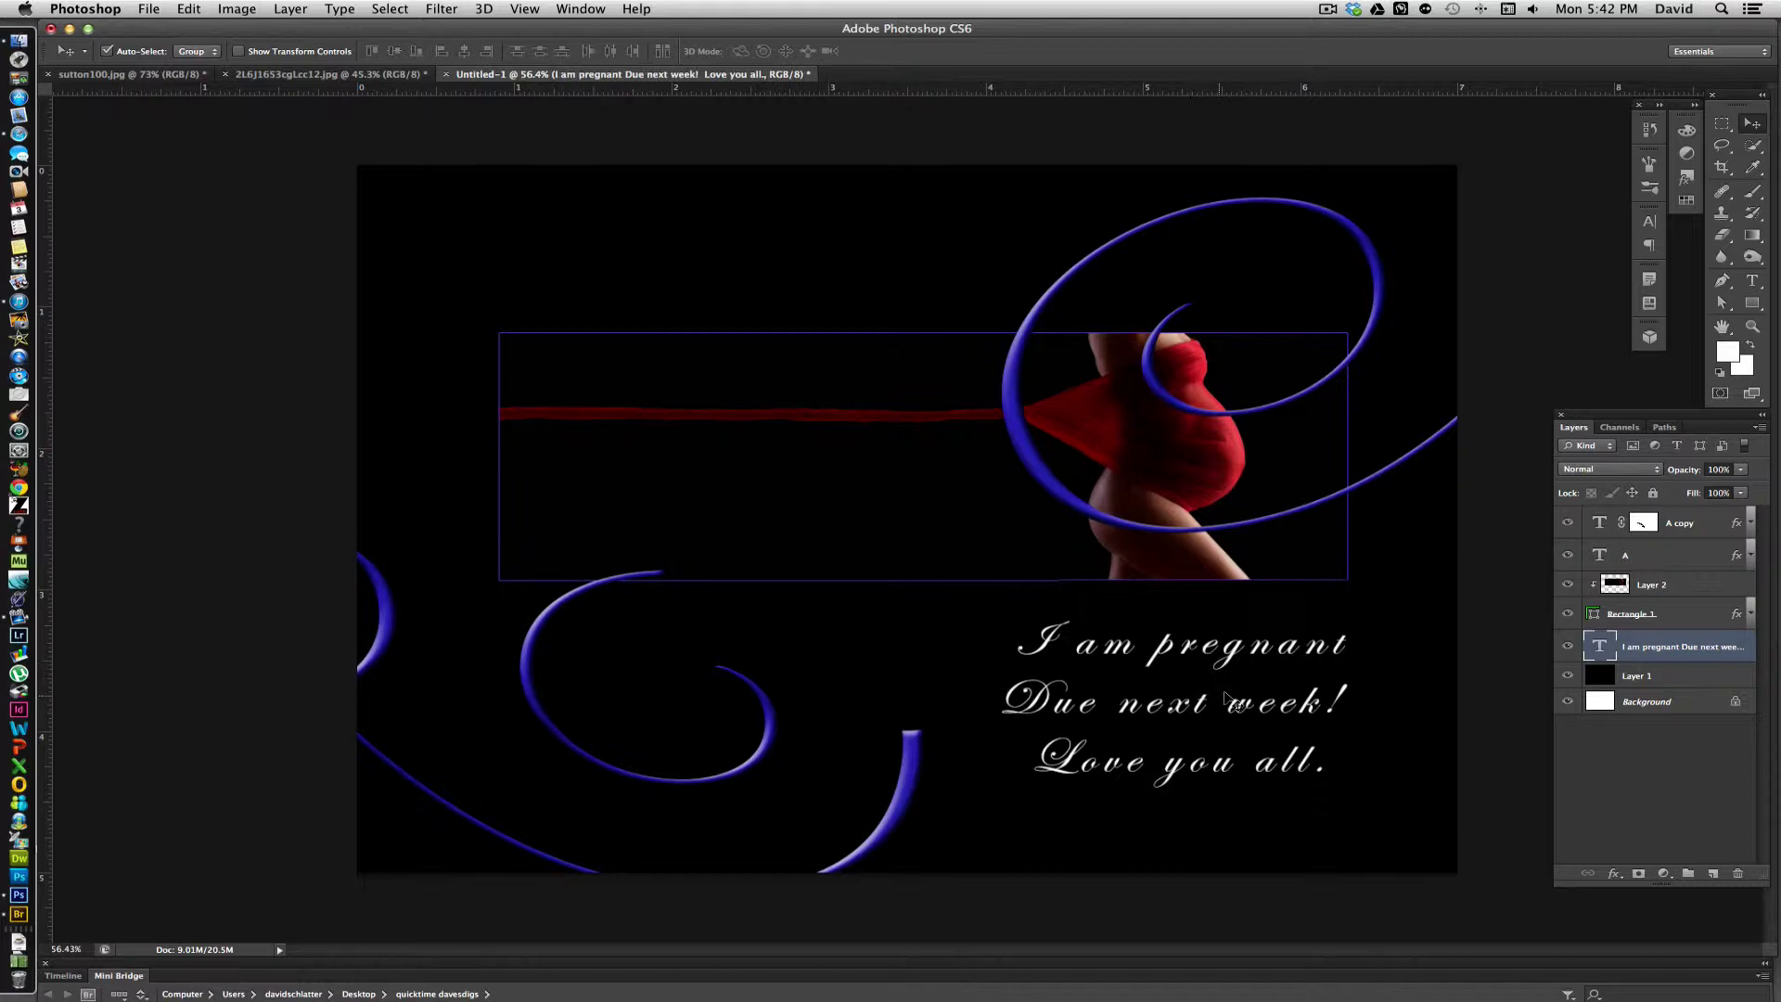
{"action": "left_click_drag", "start_coordinate": [550, 624], "coordinate": [460, 536]}
{"action": "left_click_drag", "start_coordinate": [833, 726], "coordinate": [847, 648]}
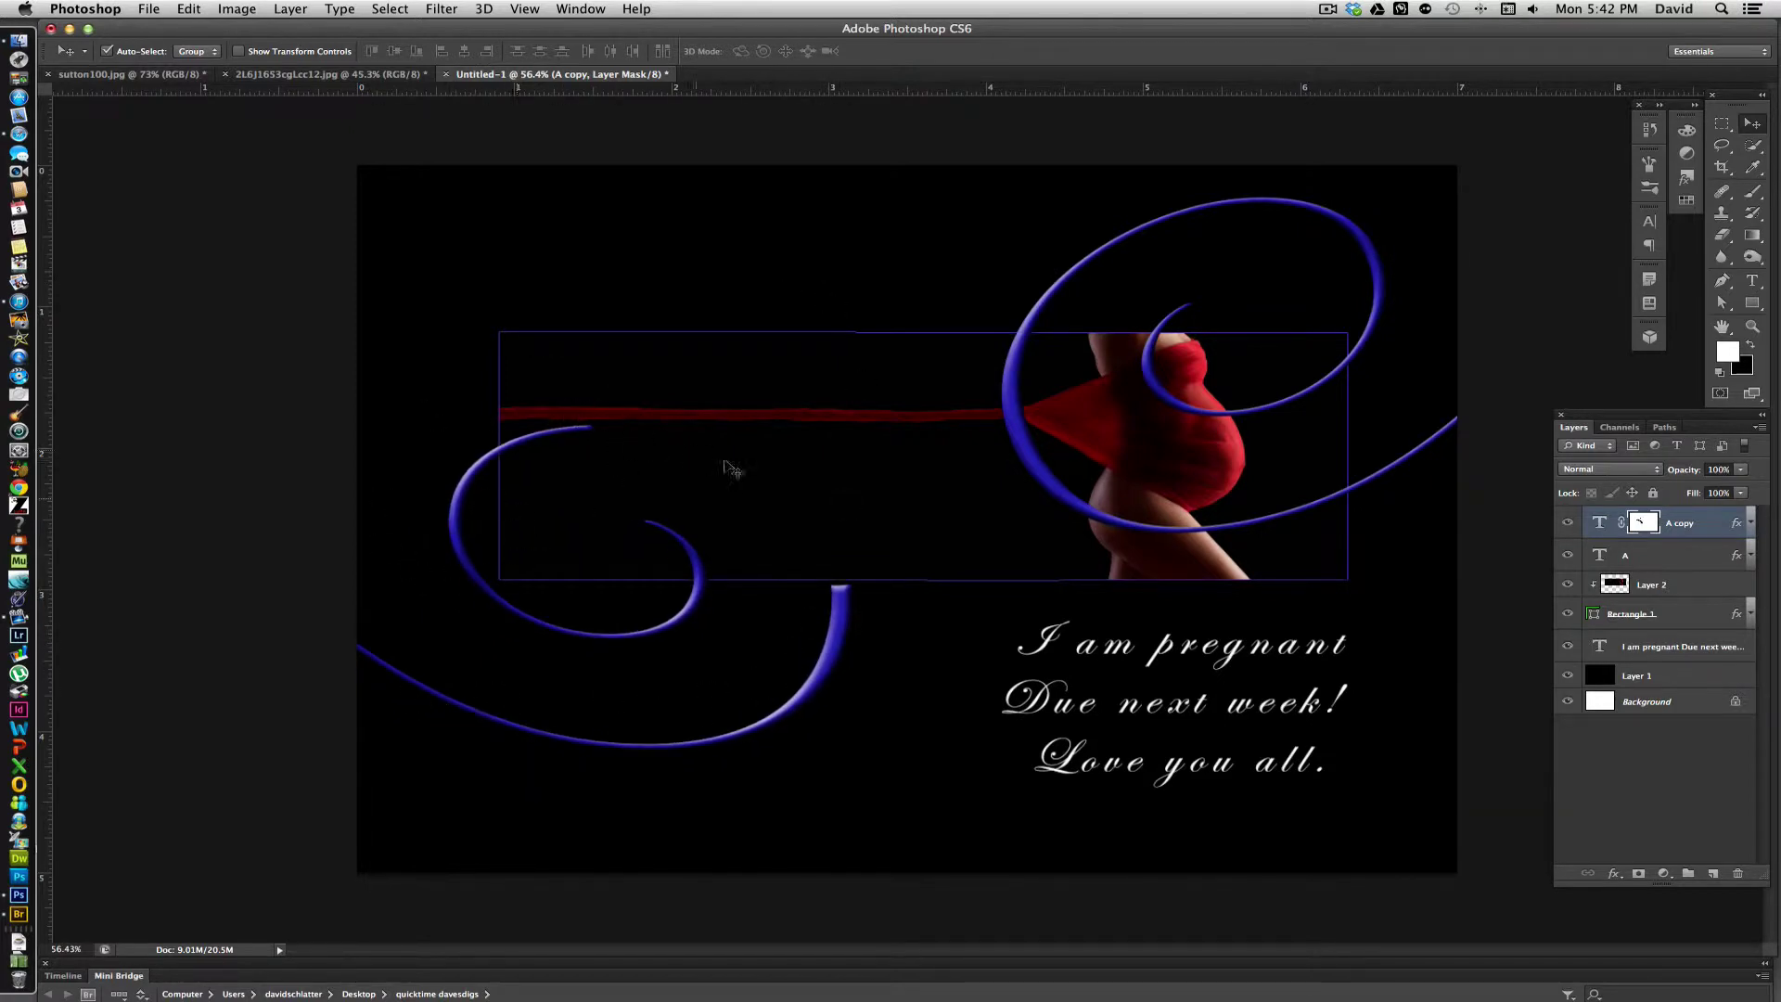
- Rotate the lower-left swirl about -14.25° and shift it down and right
{"action": "key", "text": "super+t"}
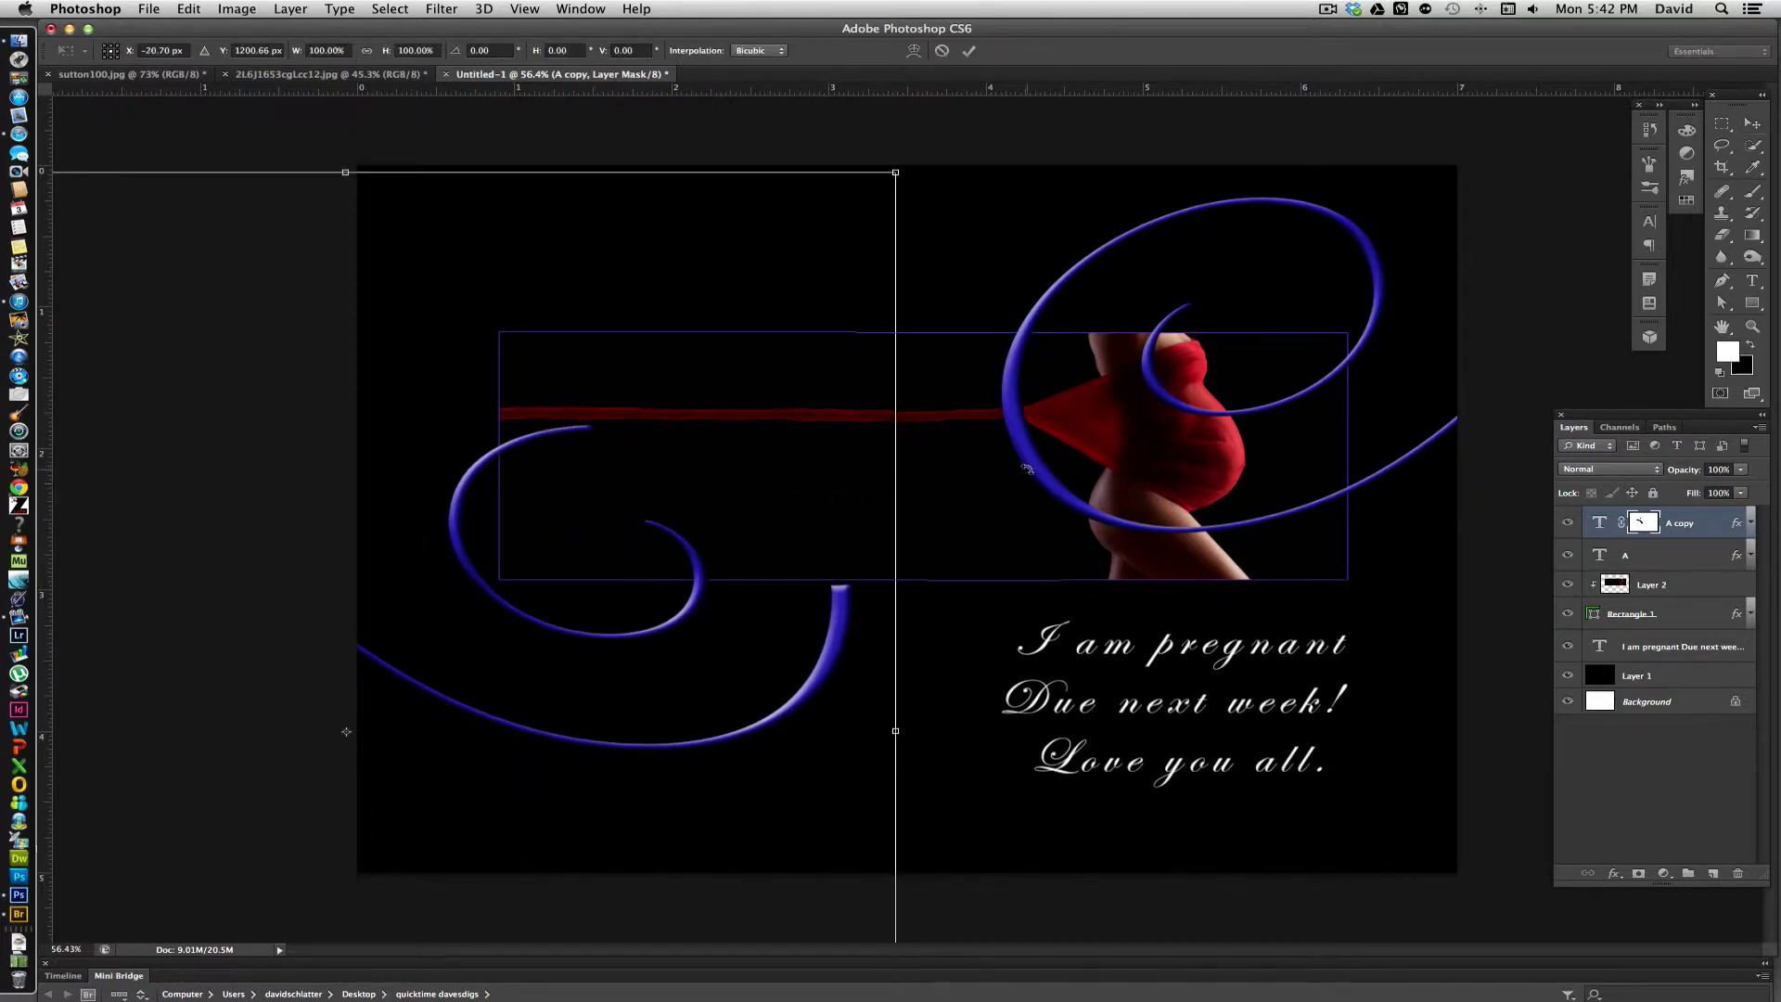
{"action": "left_click_drag", "start_coordinate": [1096, 325], "coordinate": [771, 398]}
{"action": "left_click_drag", "start_coordinate": [555, 511], "coordinate": [605, 624]}
{"action": "key", "text": "Return"}
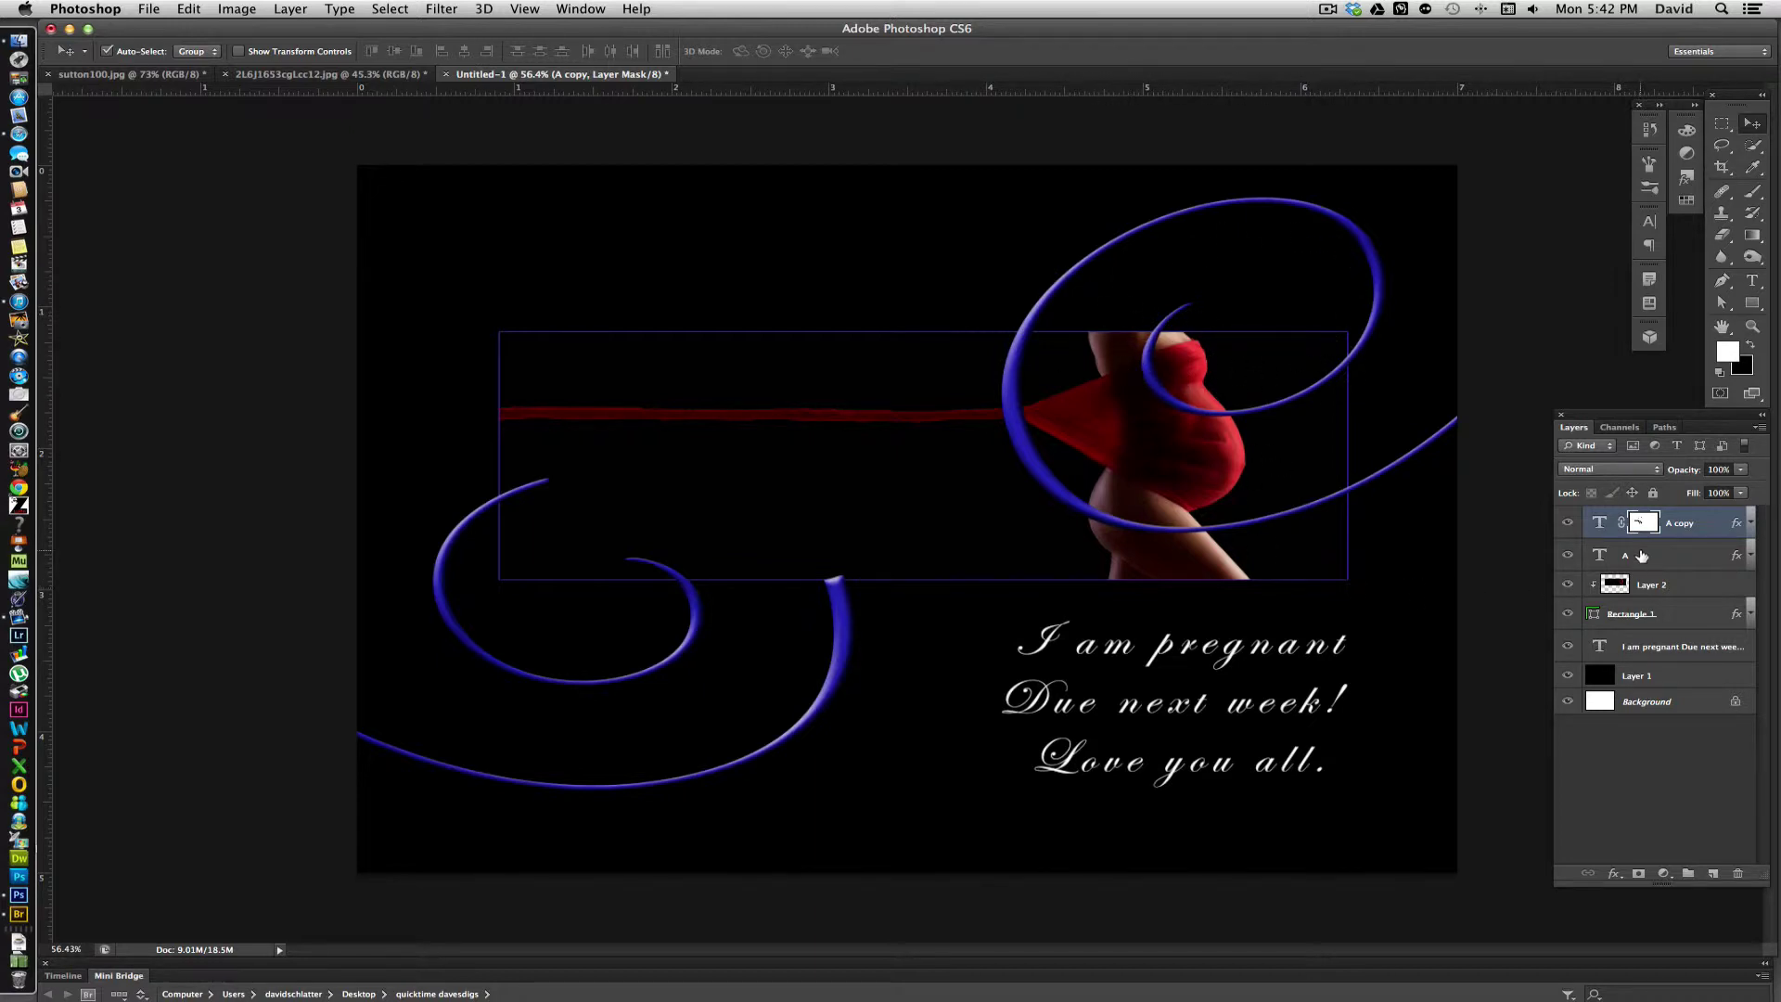
- Put layer A beneath Rectangle 1, then fine-tune both swirls and the framed photo
{"action": "left_click", "coordinate": [1380, 314]}
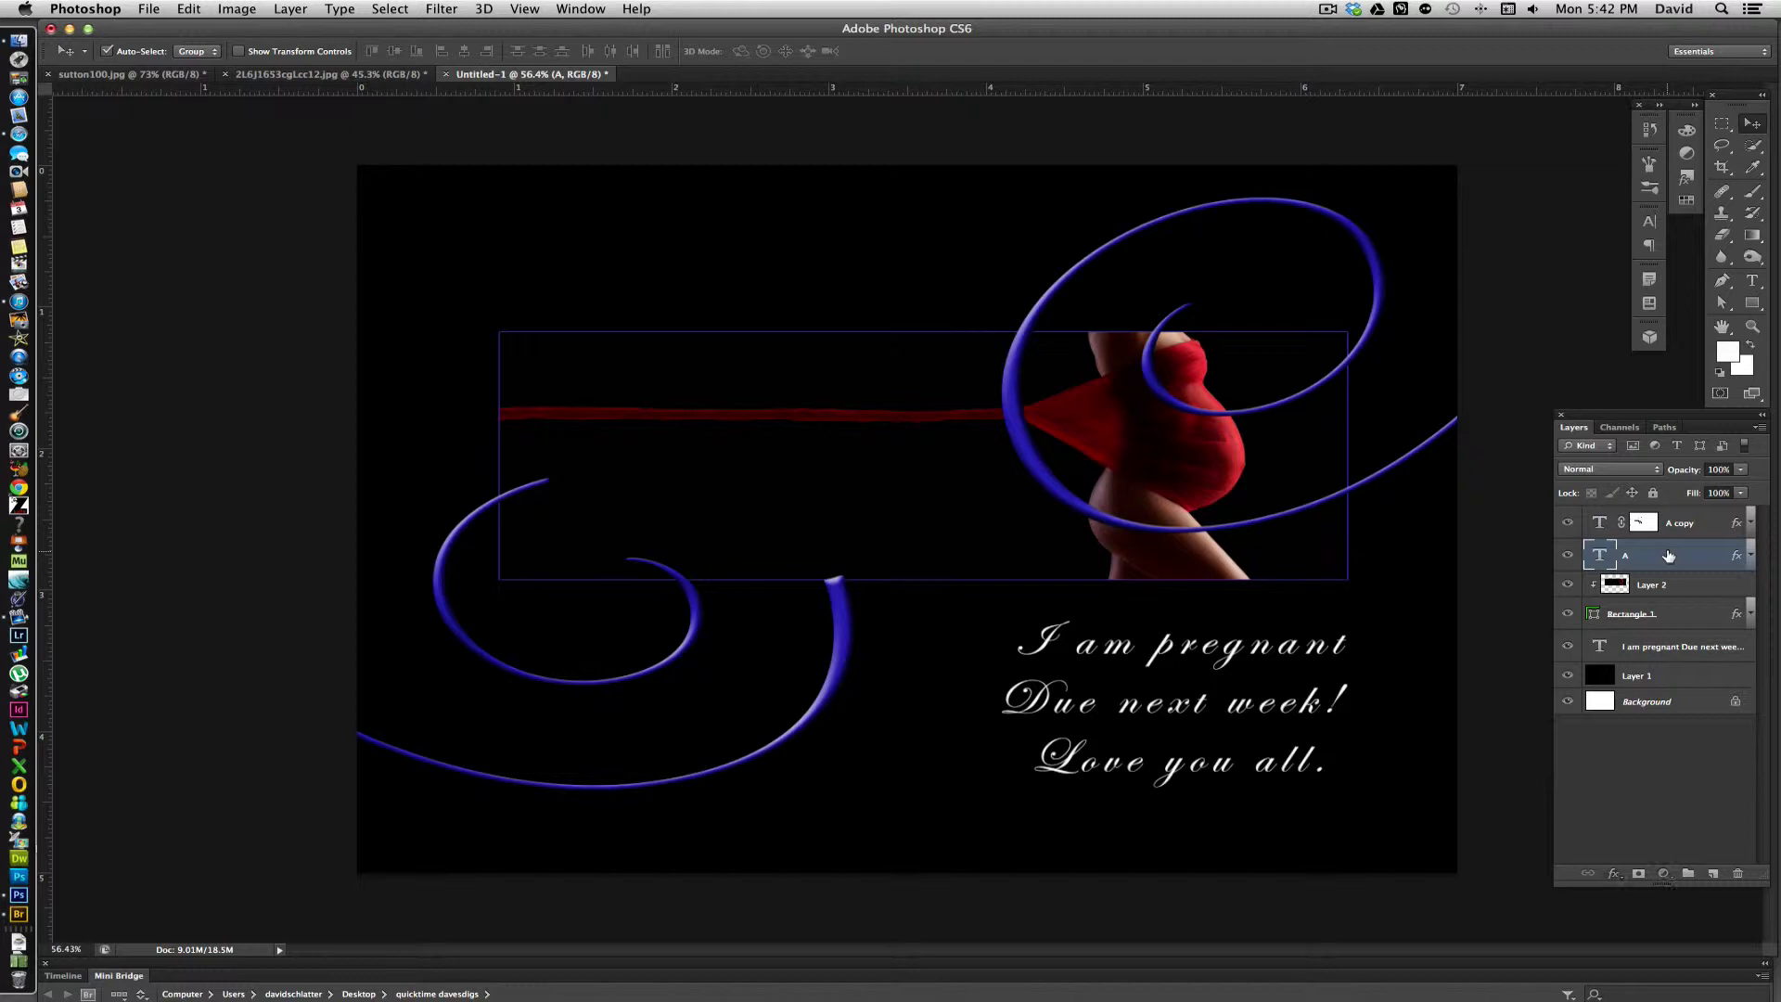
{"action": "left_click_drag", "start_coordinate": [1668, 556], "coordinate": [1667, 643]}
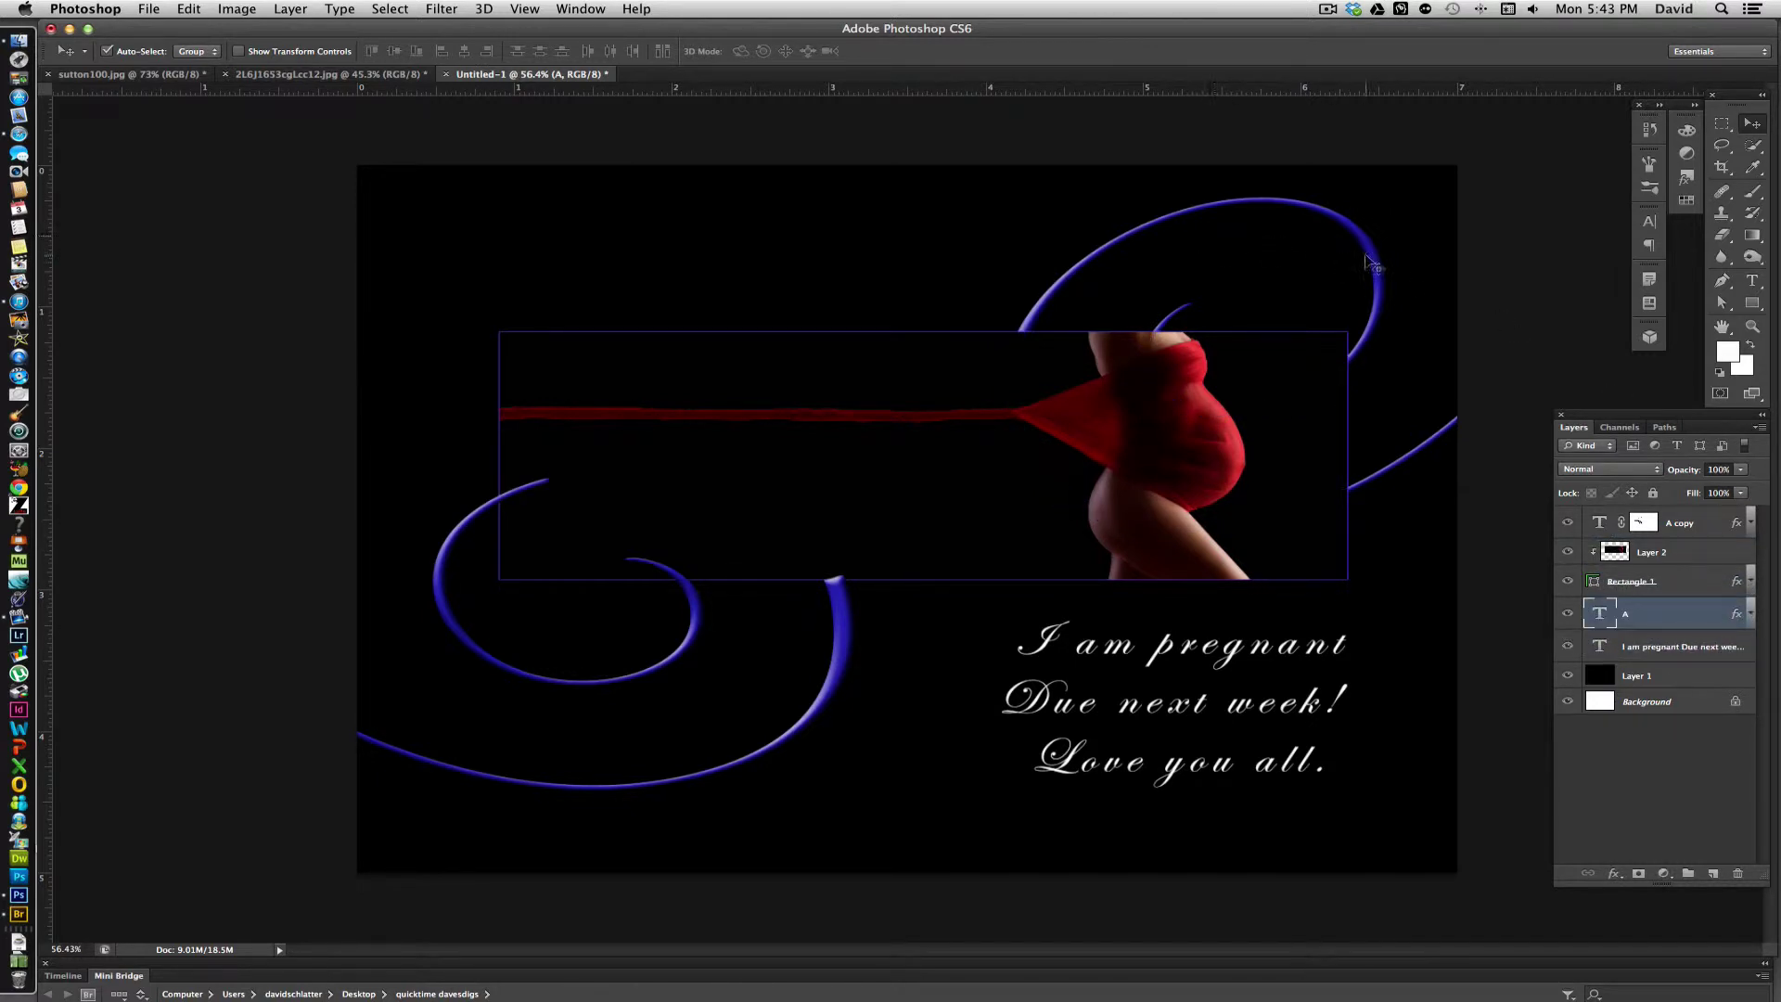
{"action": "mouse_move", "coordinate": [1373, 264]}
{"action": "left_mouse_down"}
{"action": "mouse_move", "coordinate": [1398, 261]}
{"action": "mouse_move", "coordinate": [1346, 254]}
{"action": "left_mouse_up"}
{"action": "left_click_drag", "start_coordinate": [1081, 464], "coordinate": [1081, 478]}
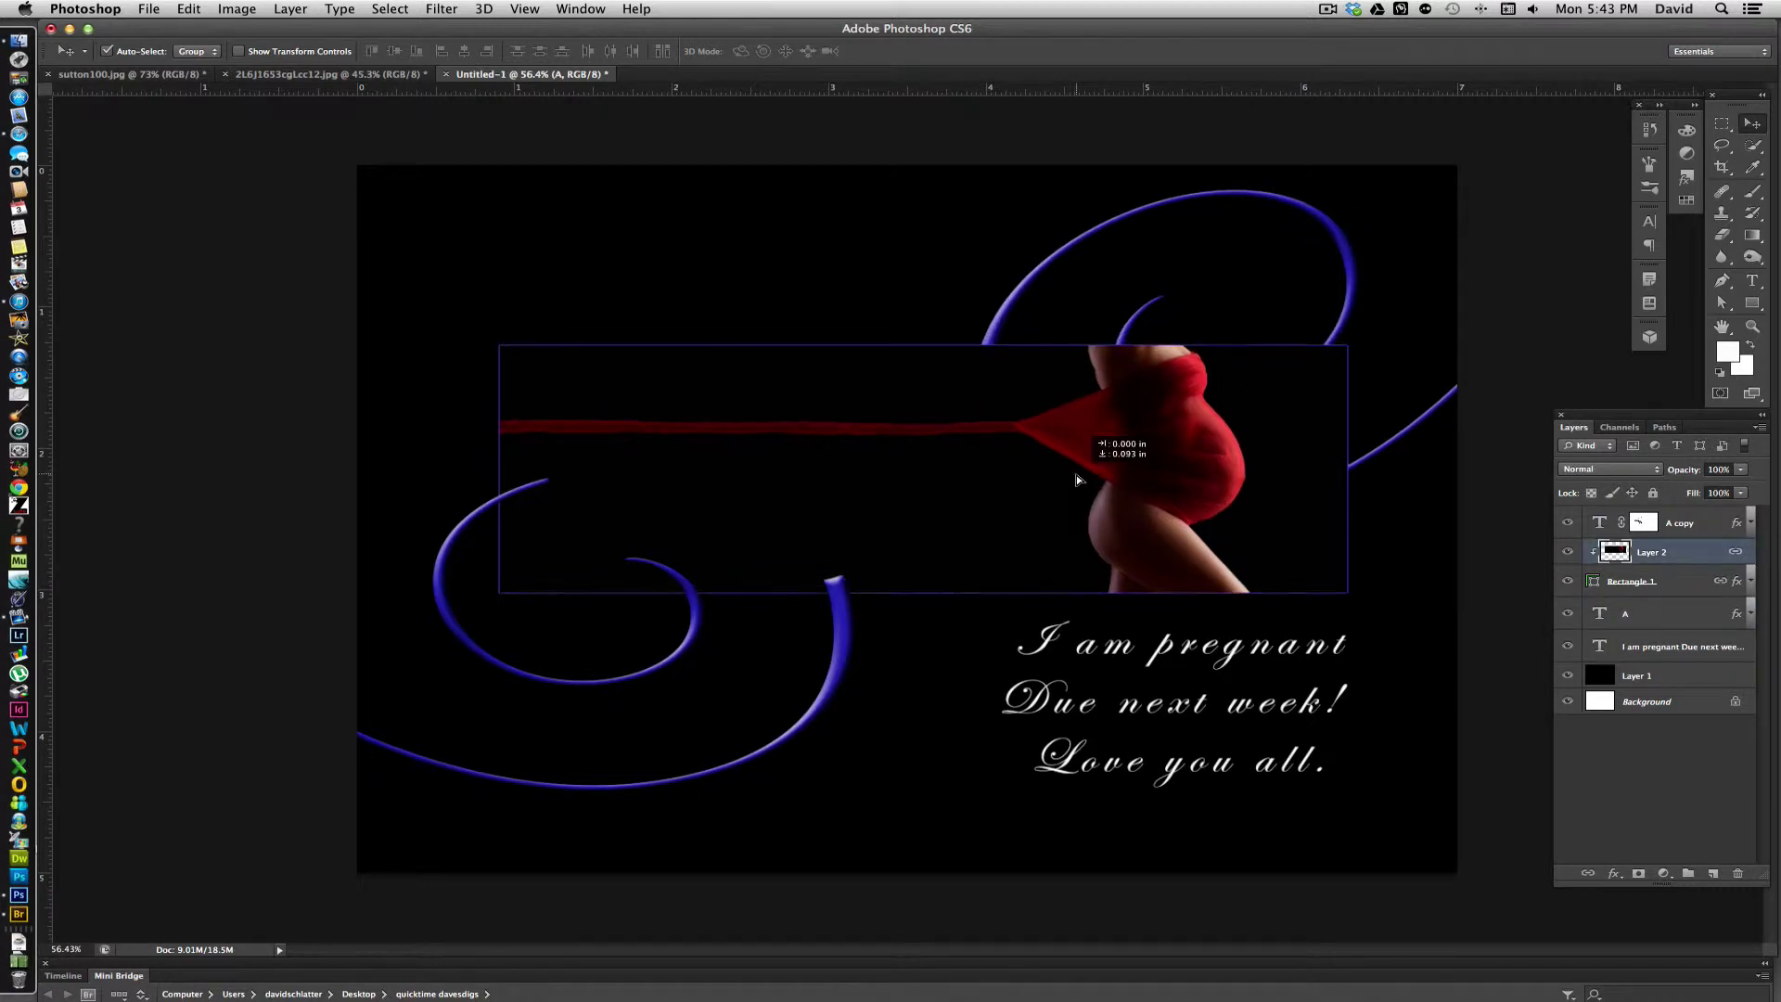
{"action": "left_click_drag", "start_coordinate": [698, 615], "coordinate": [694, 634]}
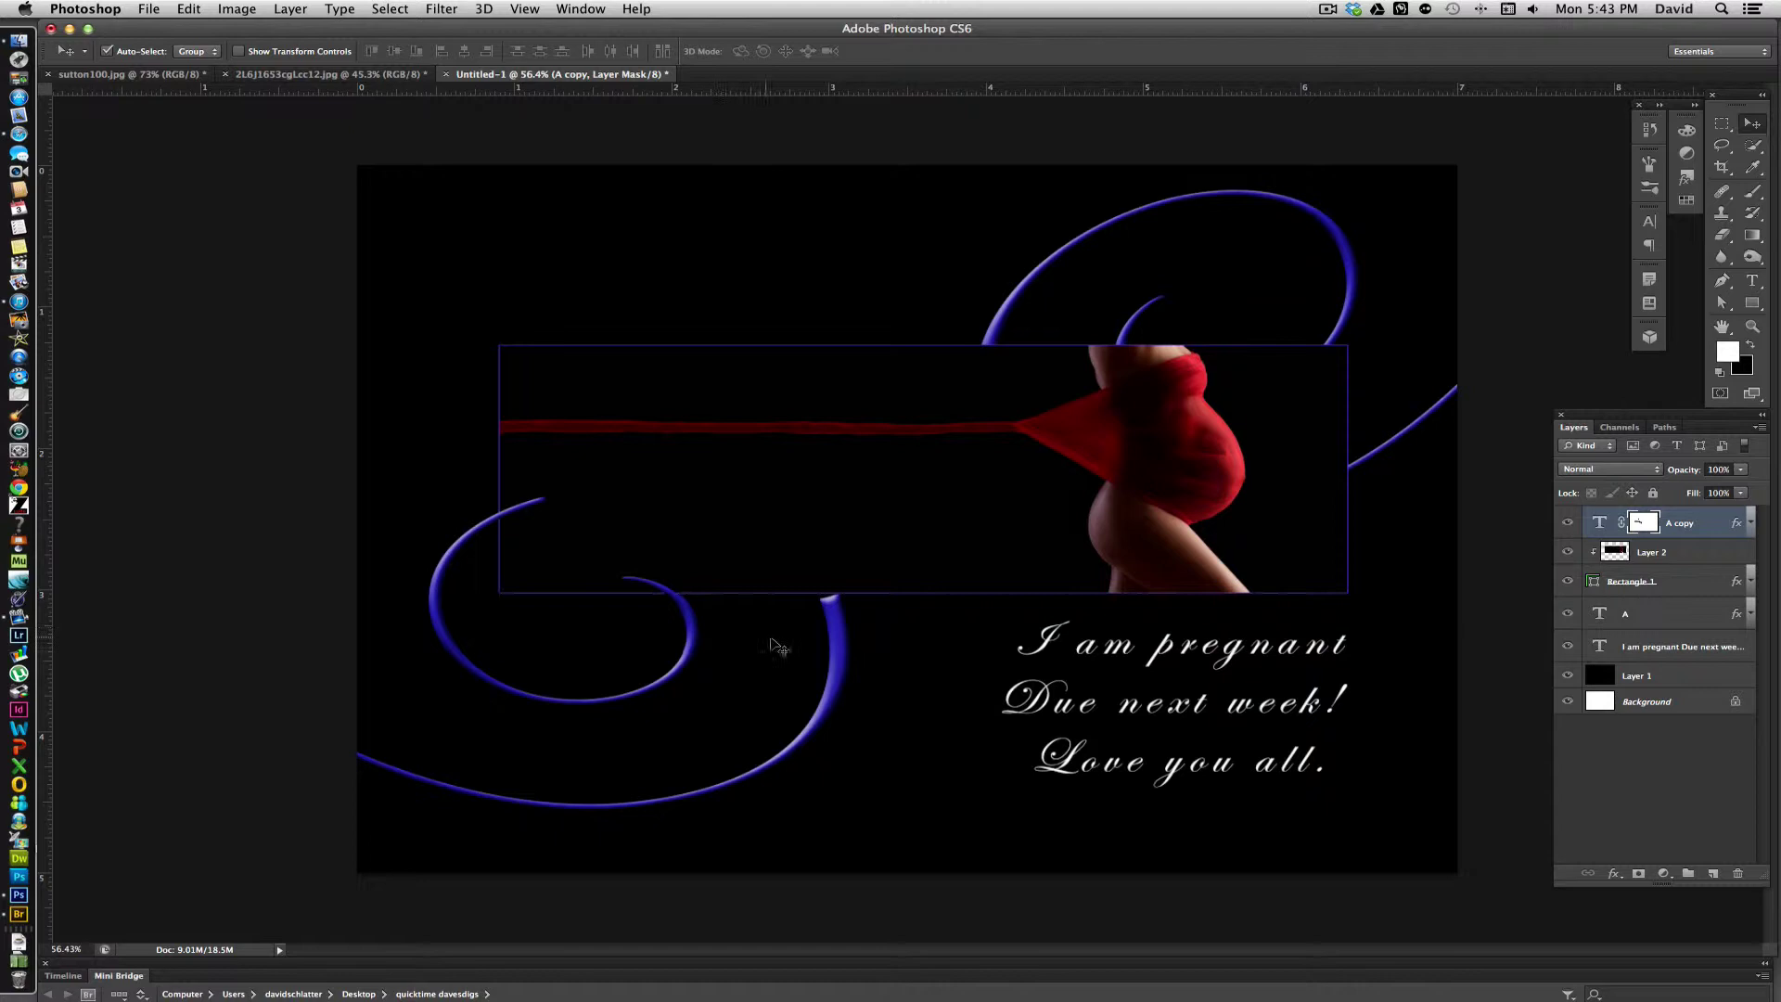
- Rotate the A copy swirl about -8° and shift it slightly down and right
{"action": "key", "text": "super+t"}
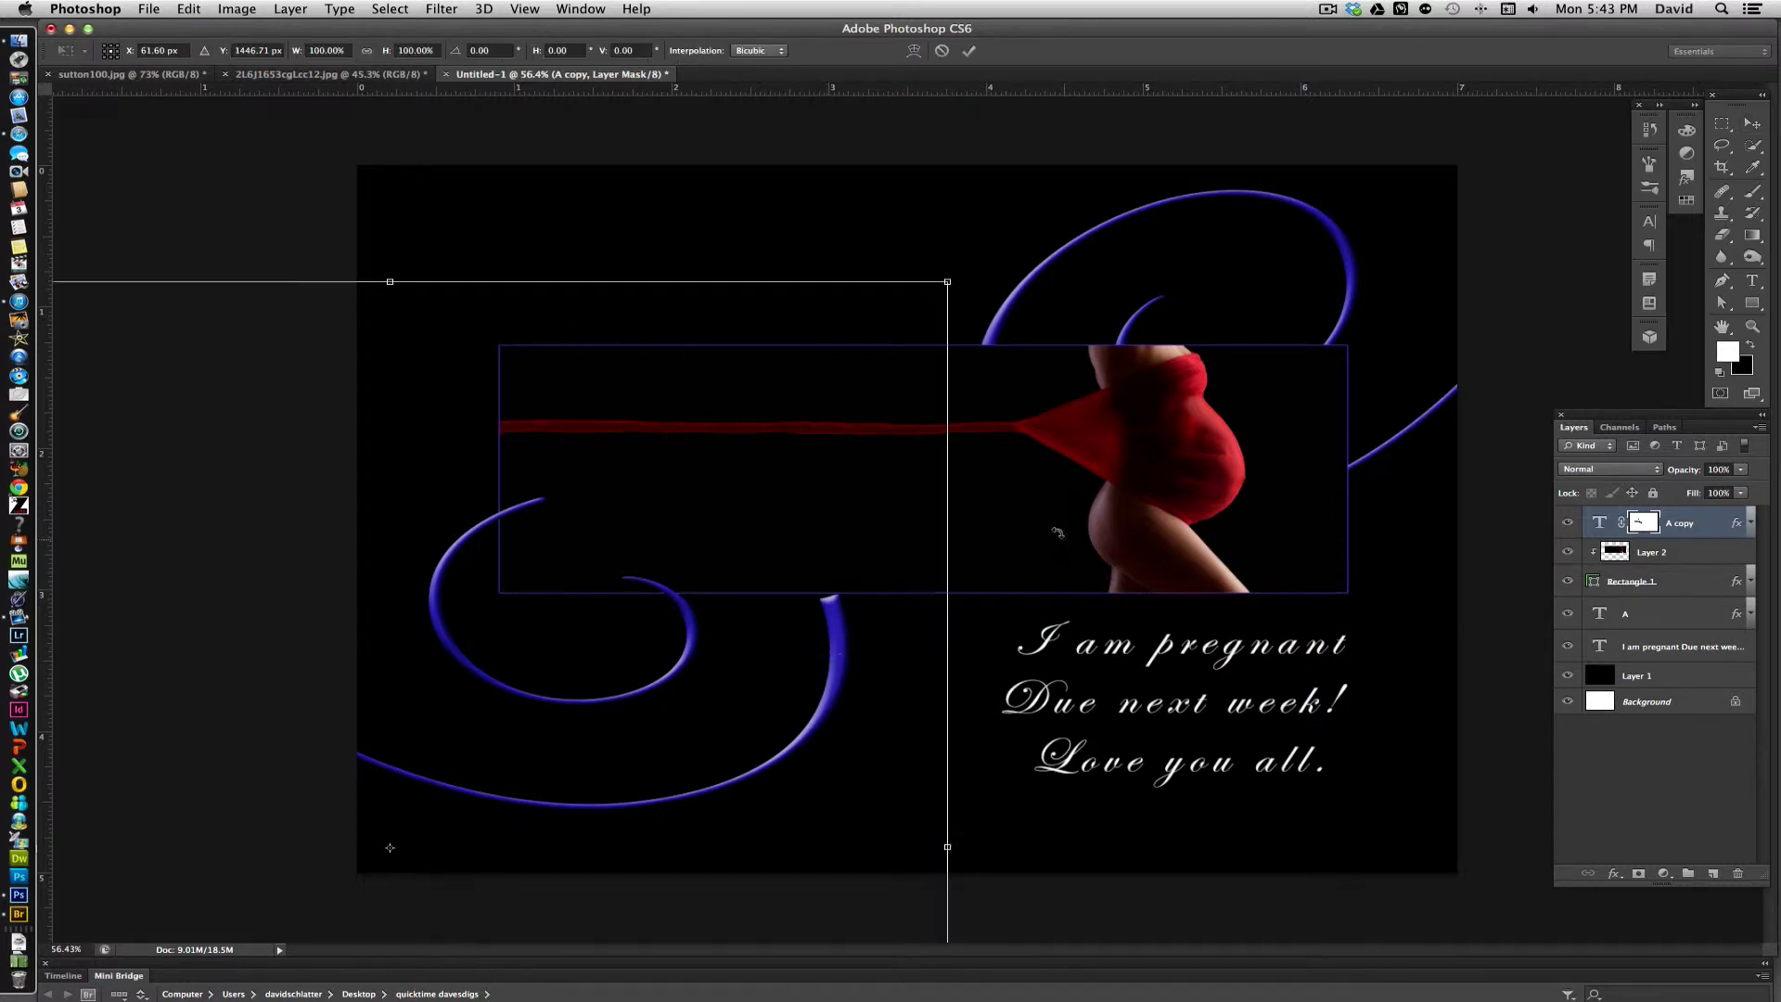
{"action": "left_click_drag", "start_coordinate": [1061, 515], "coordinate": [952, 485]}
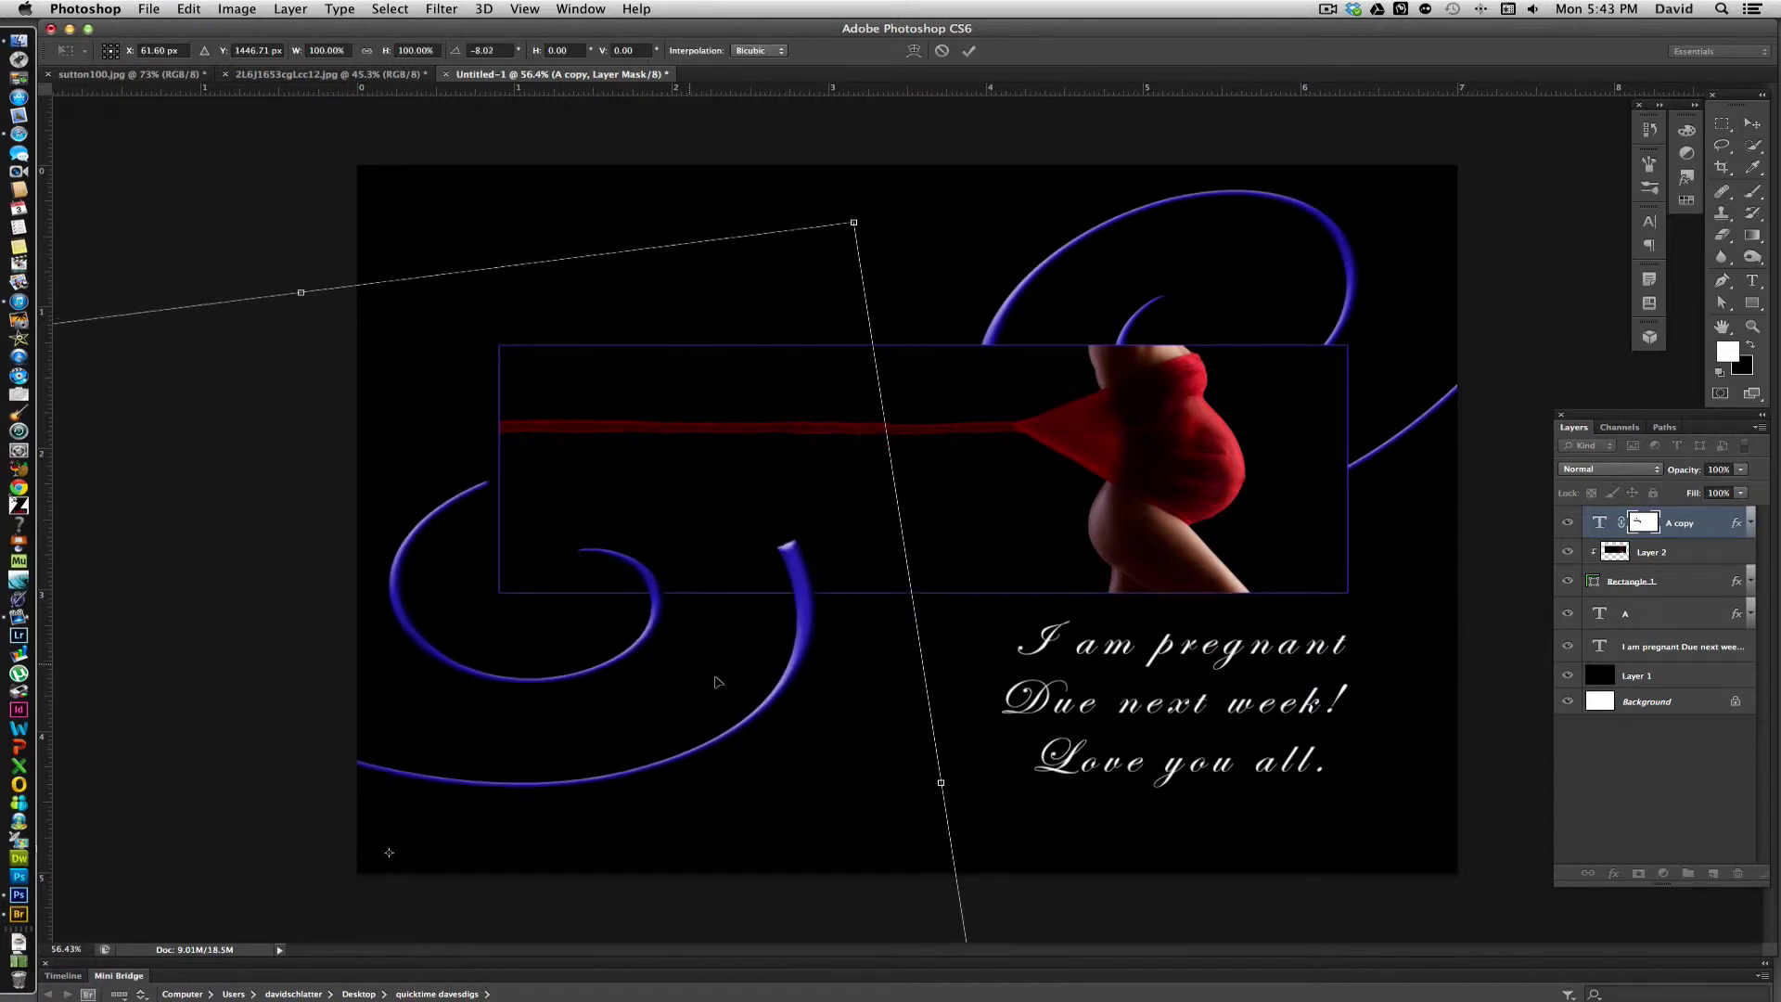
{"action": "left_click_drag", "start_coordinate": [803, 622], "coordinate": [831, 646]}
{"action": "key", "text": "Return"}
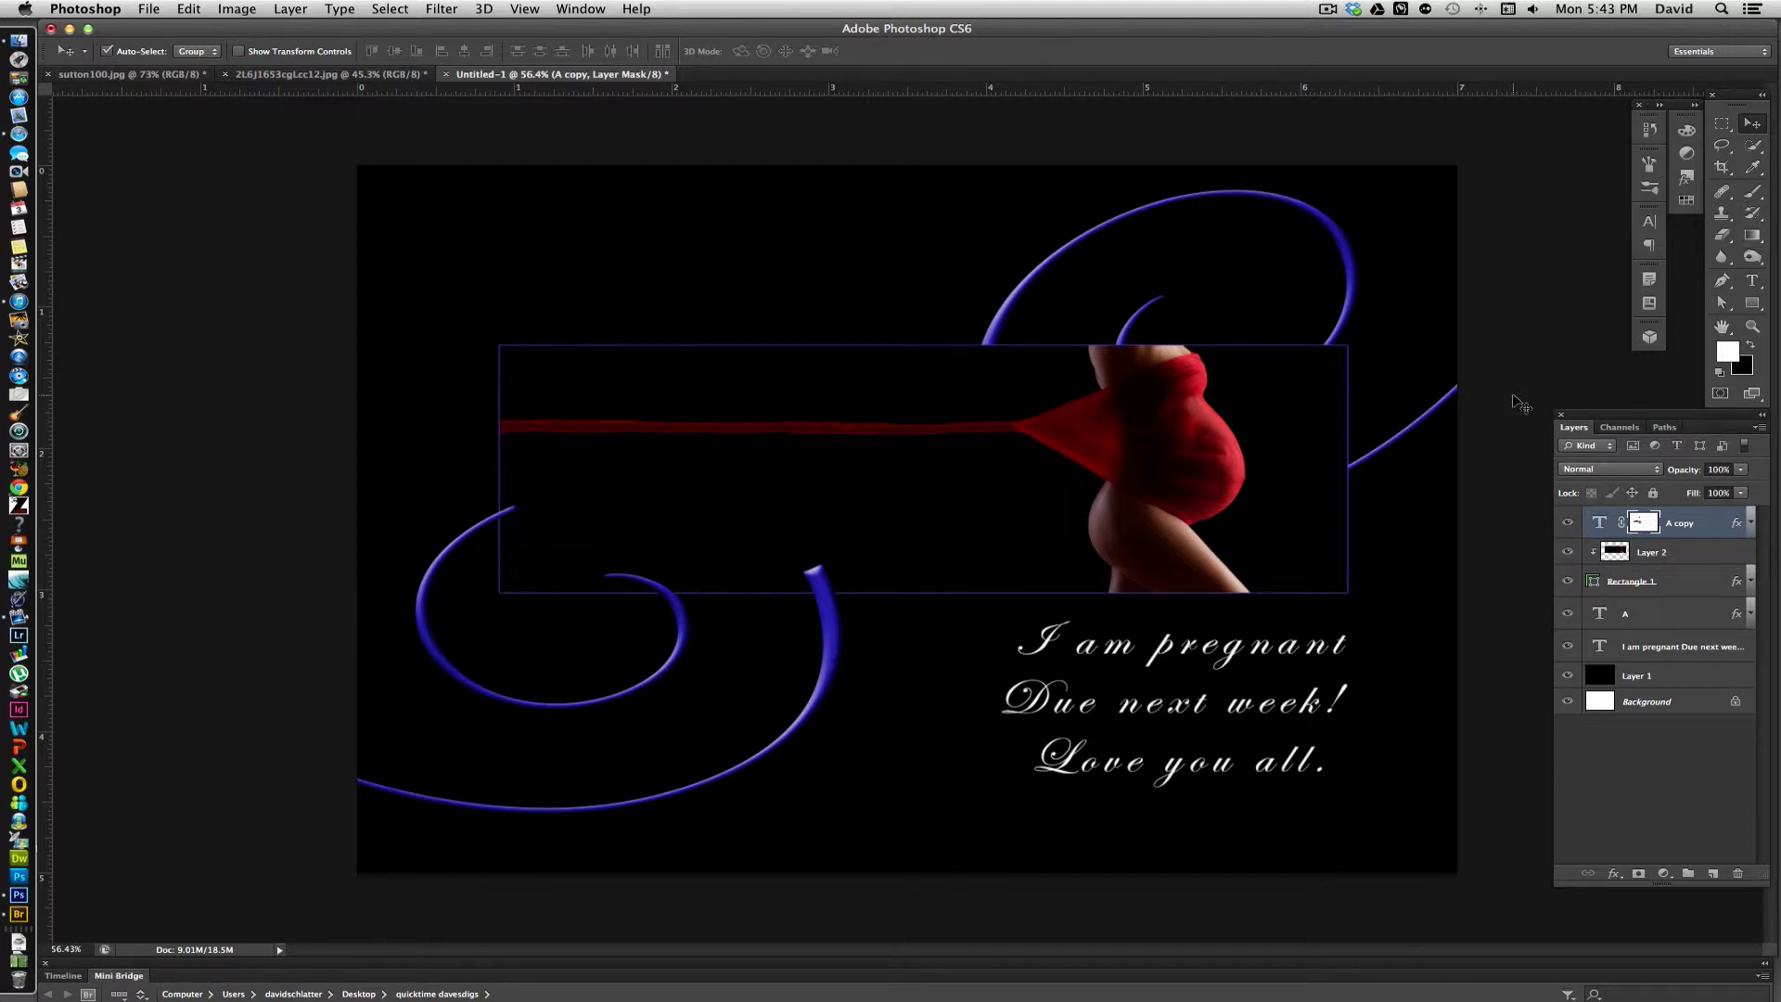
- Paint the A copy mask to hide the curl where it crosses the photo
{"action": "key", "text": "b"}
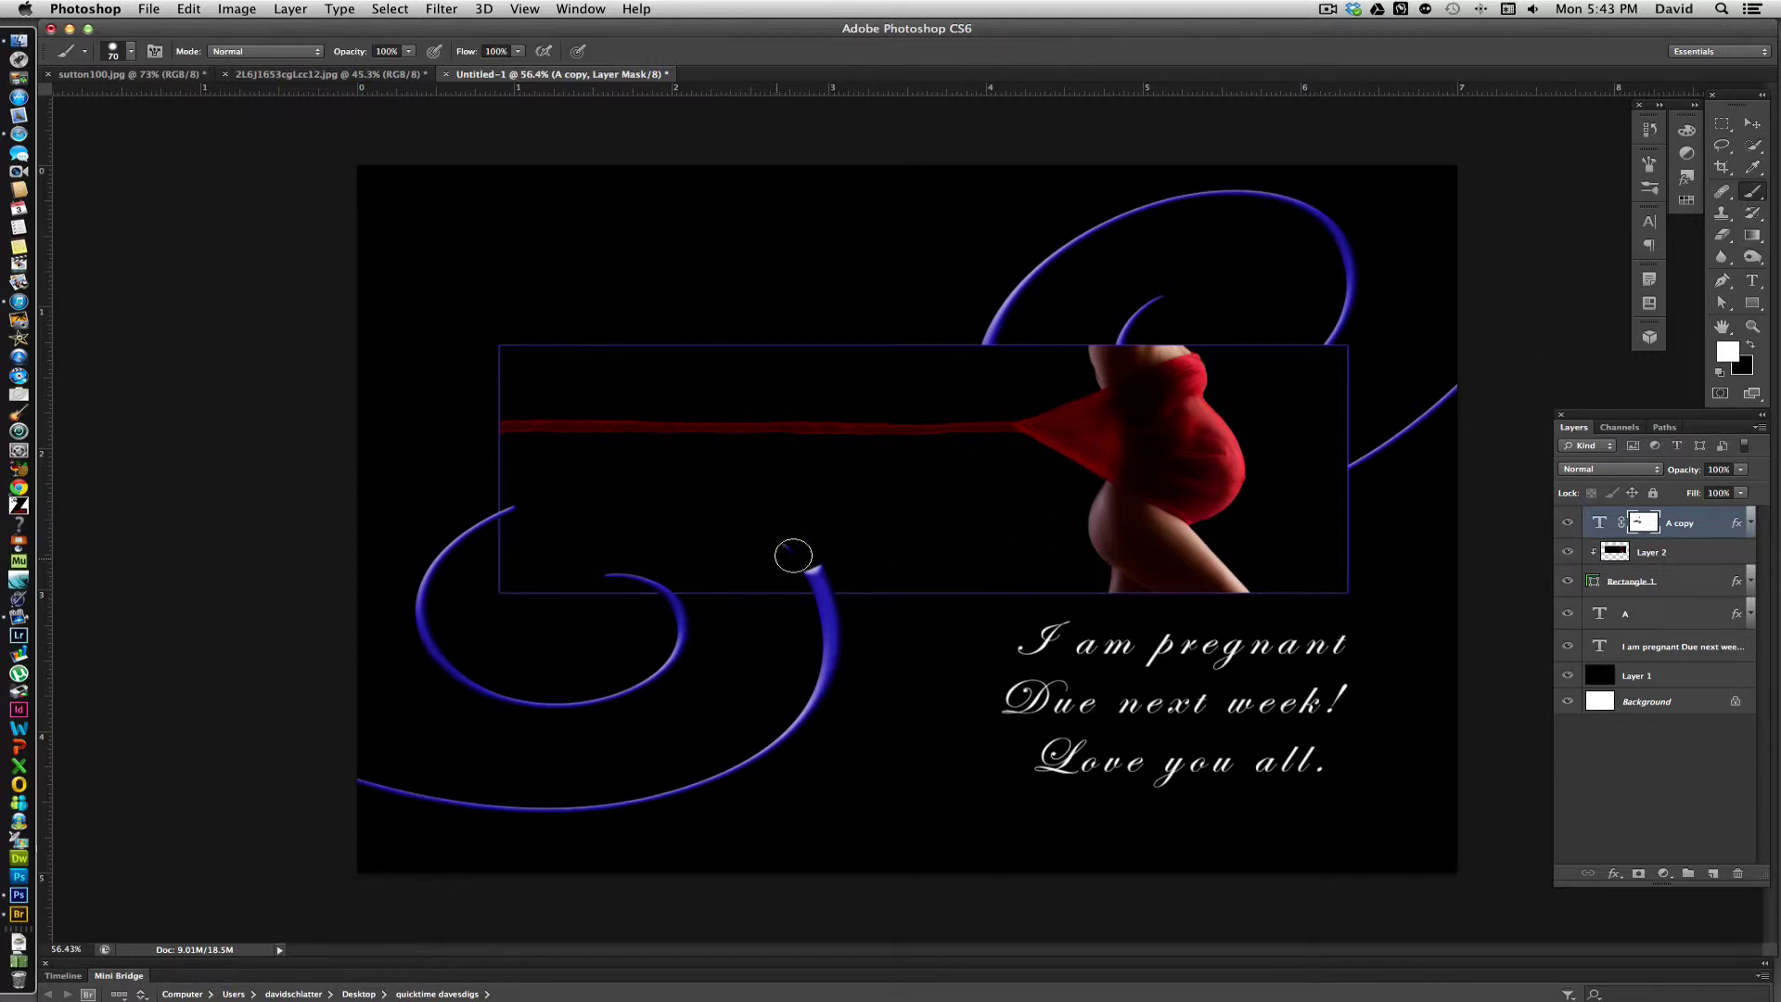
{"action": "mouse_move", "coordinate": [793, 554]}
{"action": "left_mouse_down"}
{"action": "mouse_move", "coordinate": [747, 525]}
{"action": "mouse_move", "coordinate": [826, 555]}
{"action": "mouse_move", "coordinate": [704, 500]}
{"action": "mouse_move", "coordinate": [836, 562]}
{"action": "mouse_move", "coordinate": [763, 522]}
{"action": "left_mouse_up"}
{"action": "key", "text": "x"}
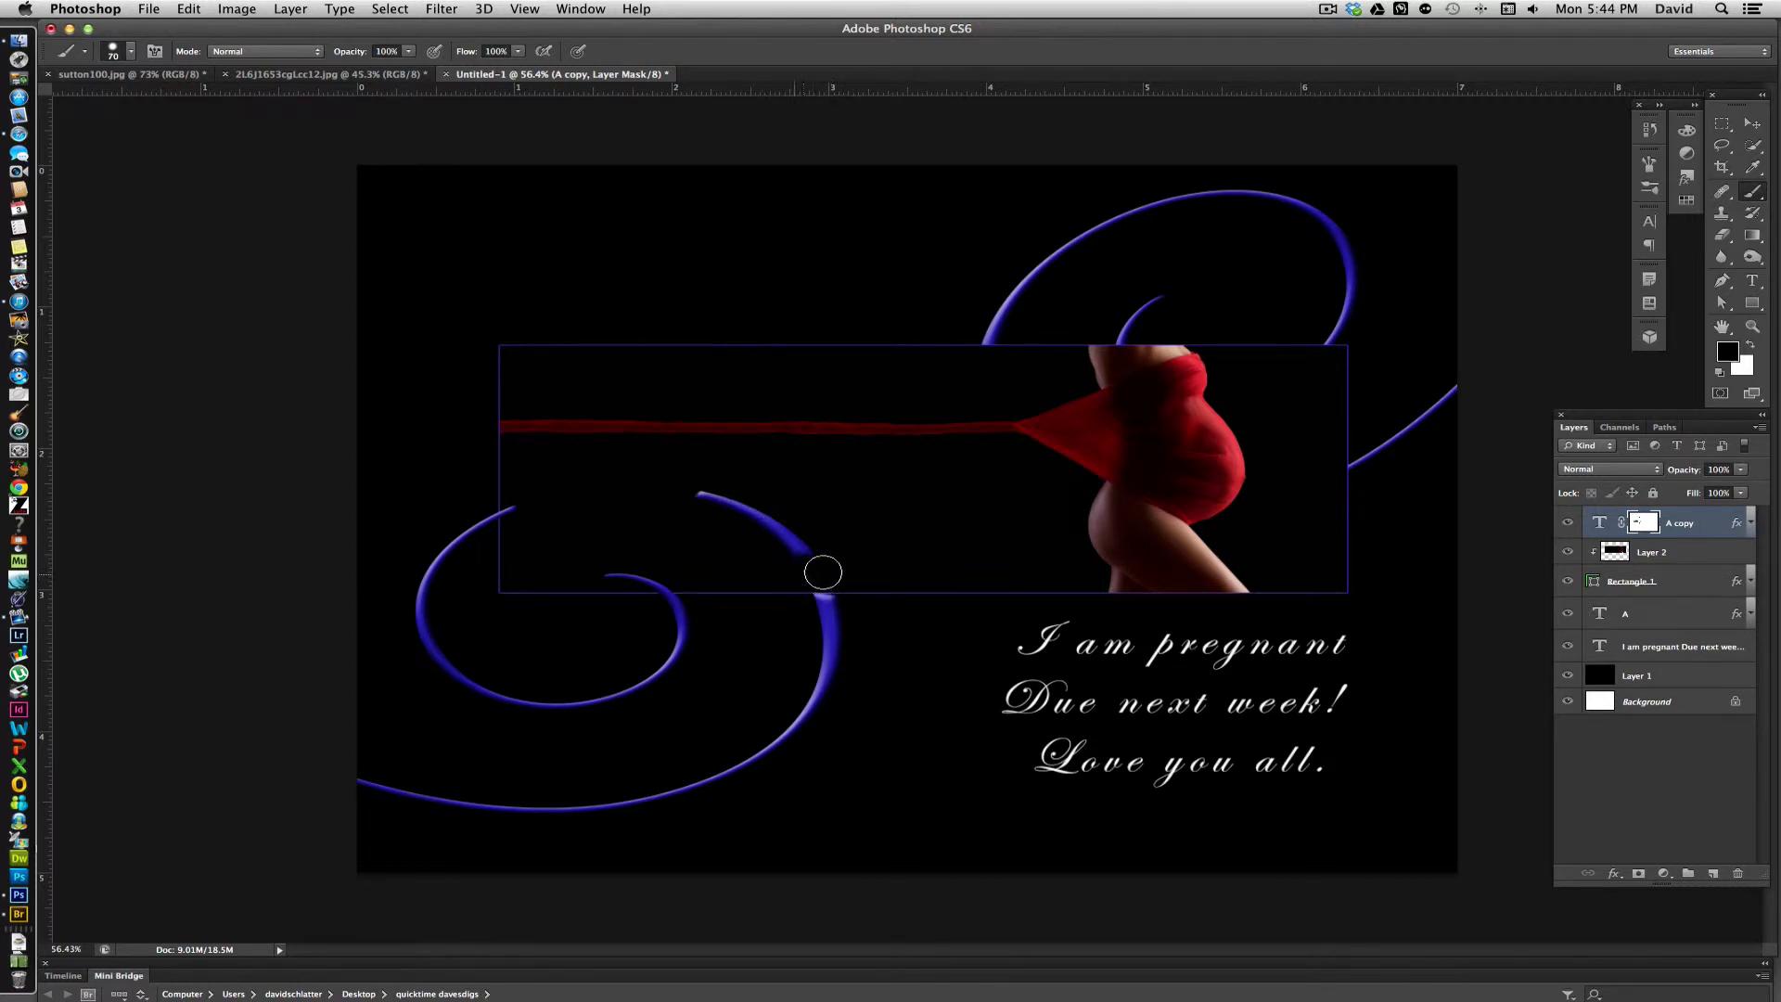
{"action": "mouse_move", "coordinate": [823, 572]}
{"action": "left_mouse_down"}
{"action": "mouse_move", "coordinate": [795, 529]}
{"action": "mouse_move", "coordinate": [720, 492]}
{"action": "left_mouse_up"}
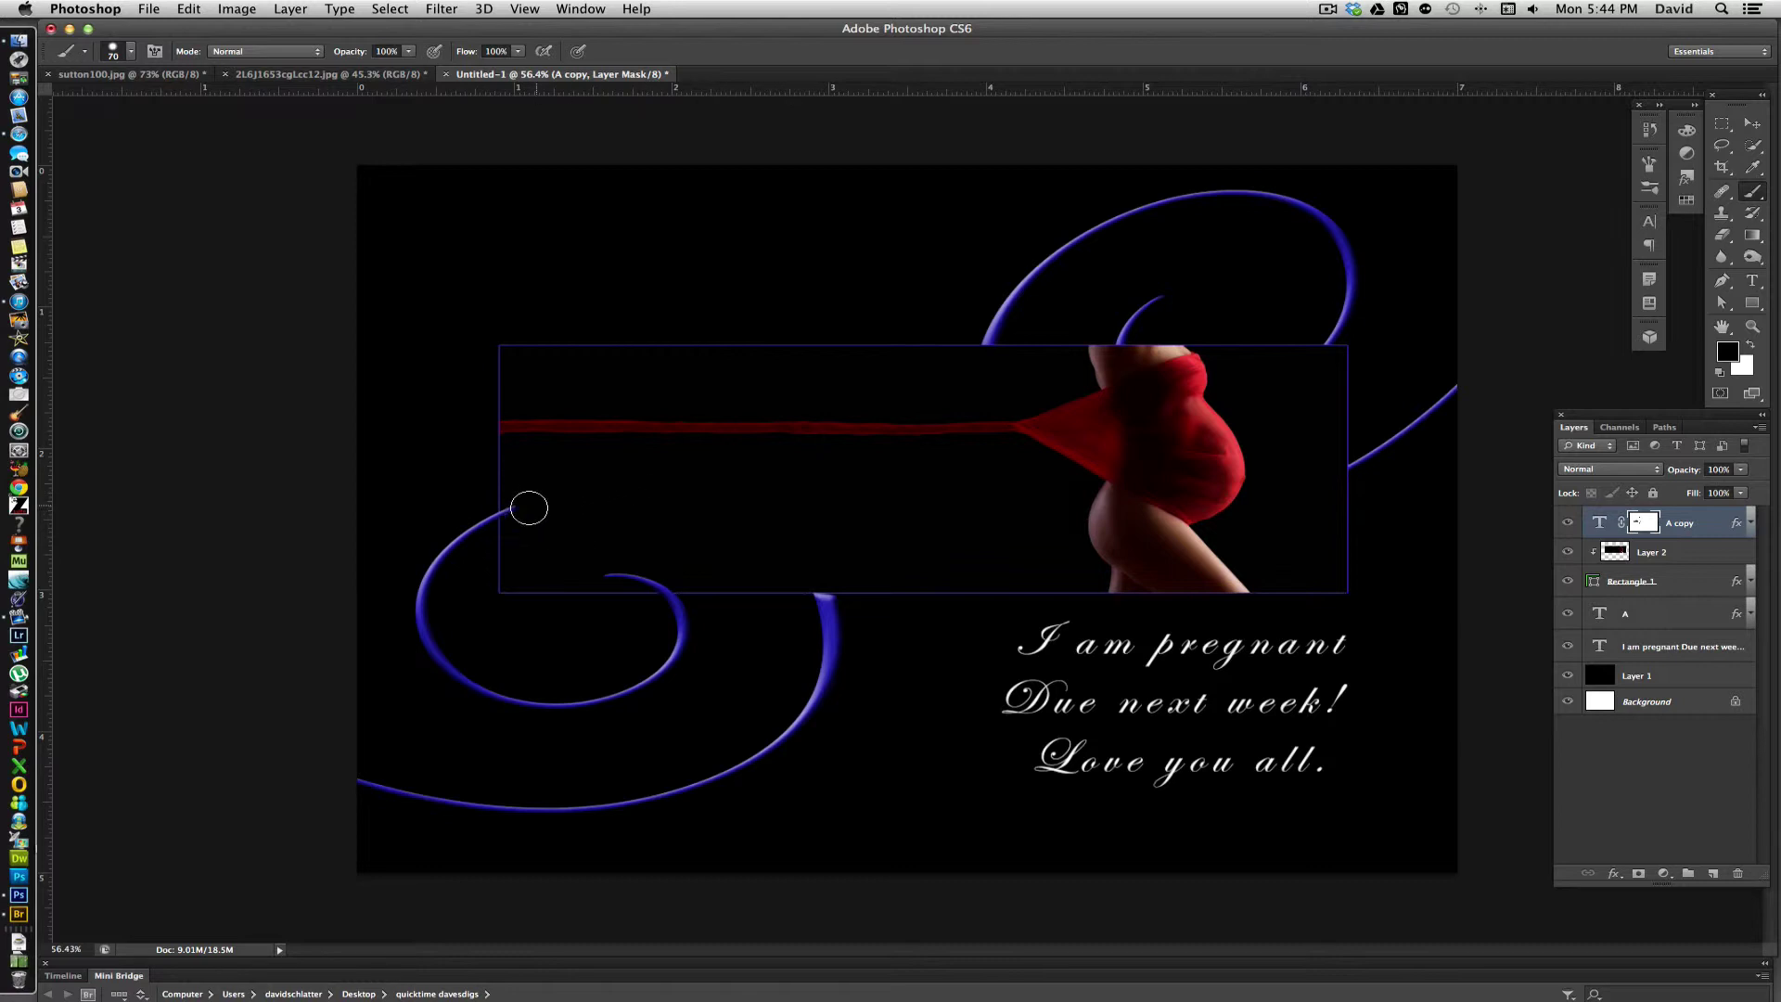
{"action": "left_click_drag", "start_coordinate": [528, 509], "coordinate": [568, 517]}
- Shrink the brush to 14 px and touch up the mask along the photo border
{"action": "scroll", "coordinate": [418, 499], "scroll_direction": "up", "scroll_amount": 5}
{"action": "right_click", "coordinate": [423, 486]}
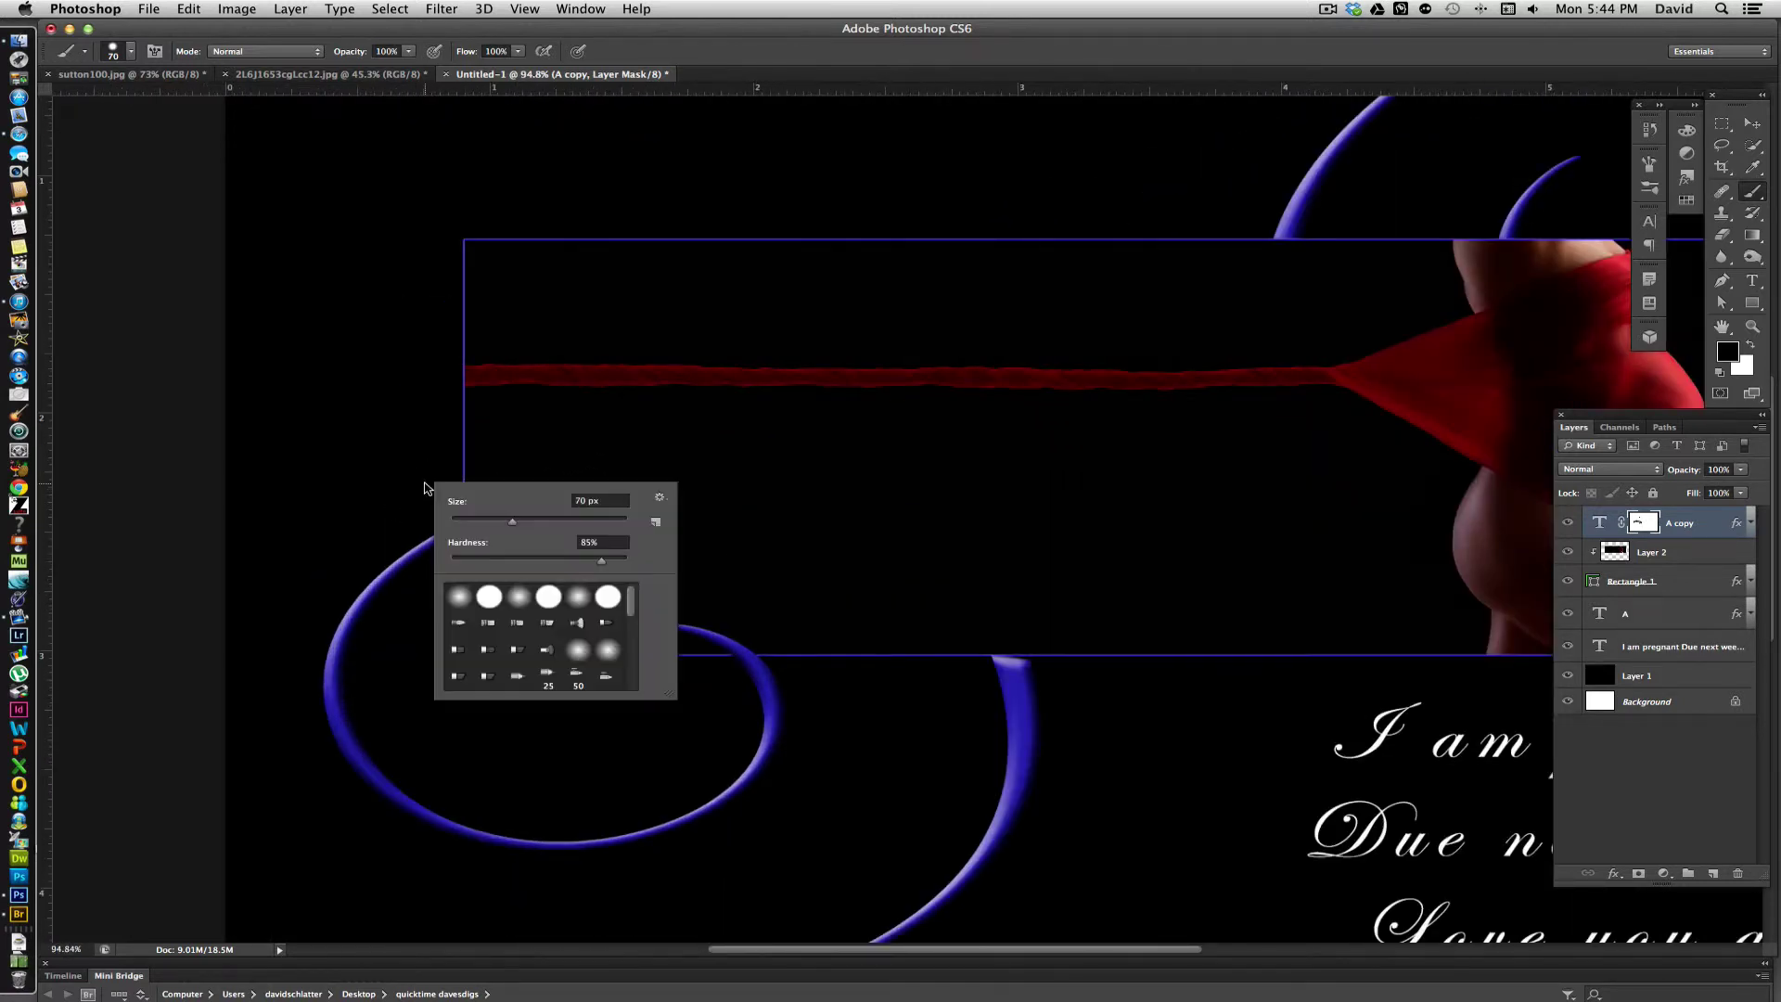
{"action": "left_click_drag", "start_coordinate": [462, 520], "coordinate": [418, 475]}
{"action": "left_click", "coordinate": [416, 470]}
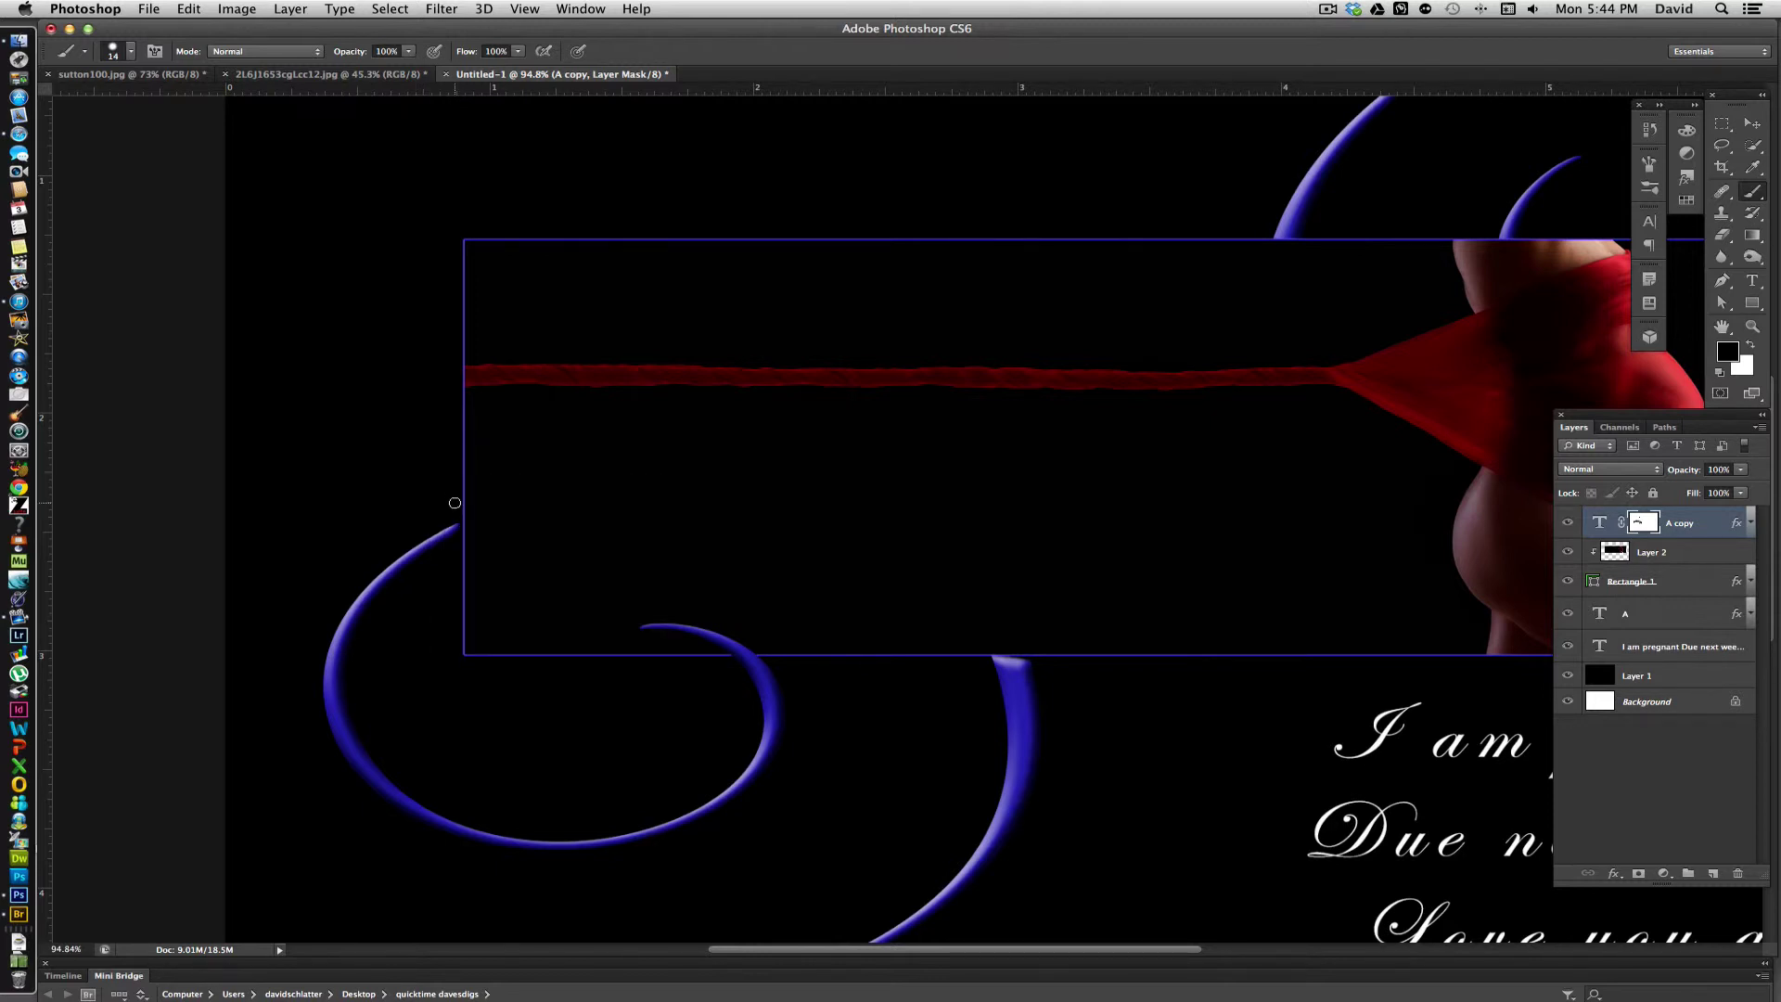
{"action": "key", "text": "x"}
{"action": "key", "text": "x"}
{"action": "mouse_move", "coordinate": [1007, 660]}
{"action": "left_mouse_down"}
{"action": "mouse_move", "coordinate": [998, 648]}
{"action": "mouse_move", "coordinate": [1015, 662]}
{"action": "left_mouse_up"}
{"action": "key", "text": "x"}
{"action": "scroll", "coordinate": [1163, 630], "scroll_direction": "down", "scroll_amount": 5}
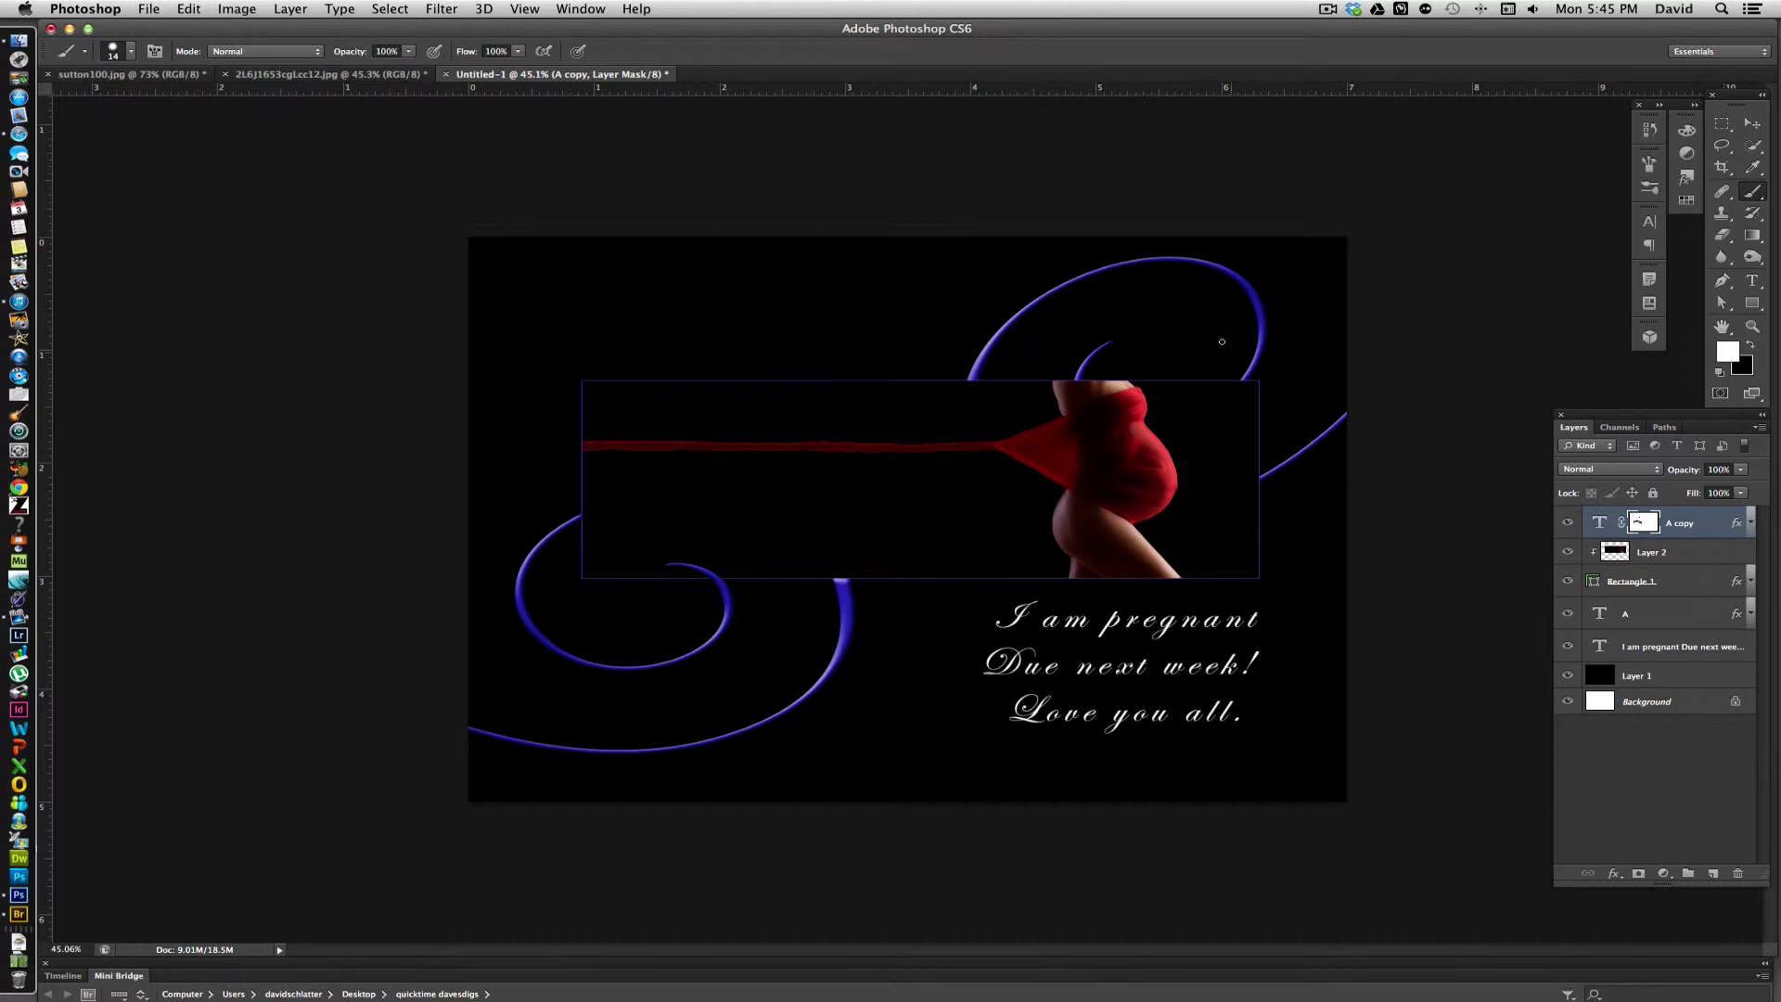
- Recolour the large swirl glyph on layer A to red
{"action": "left_click", "coordinate": [1726, 525]}
{"action": "left_click", "coordinate": [1753, 282]}
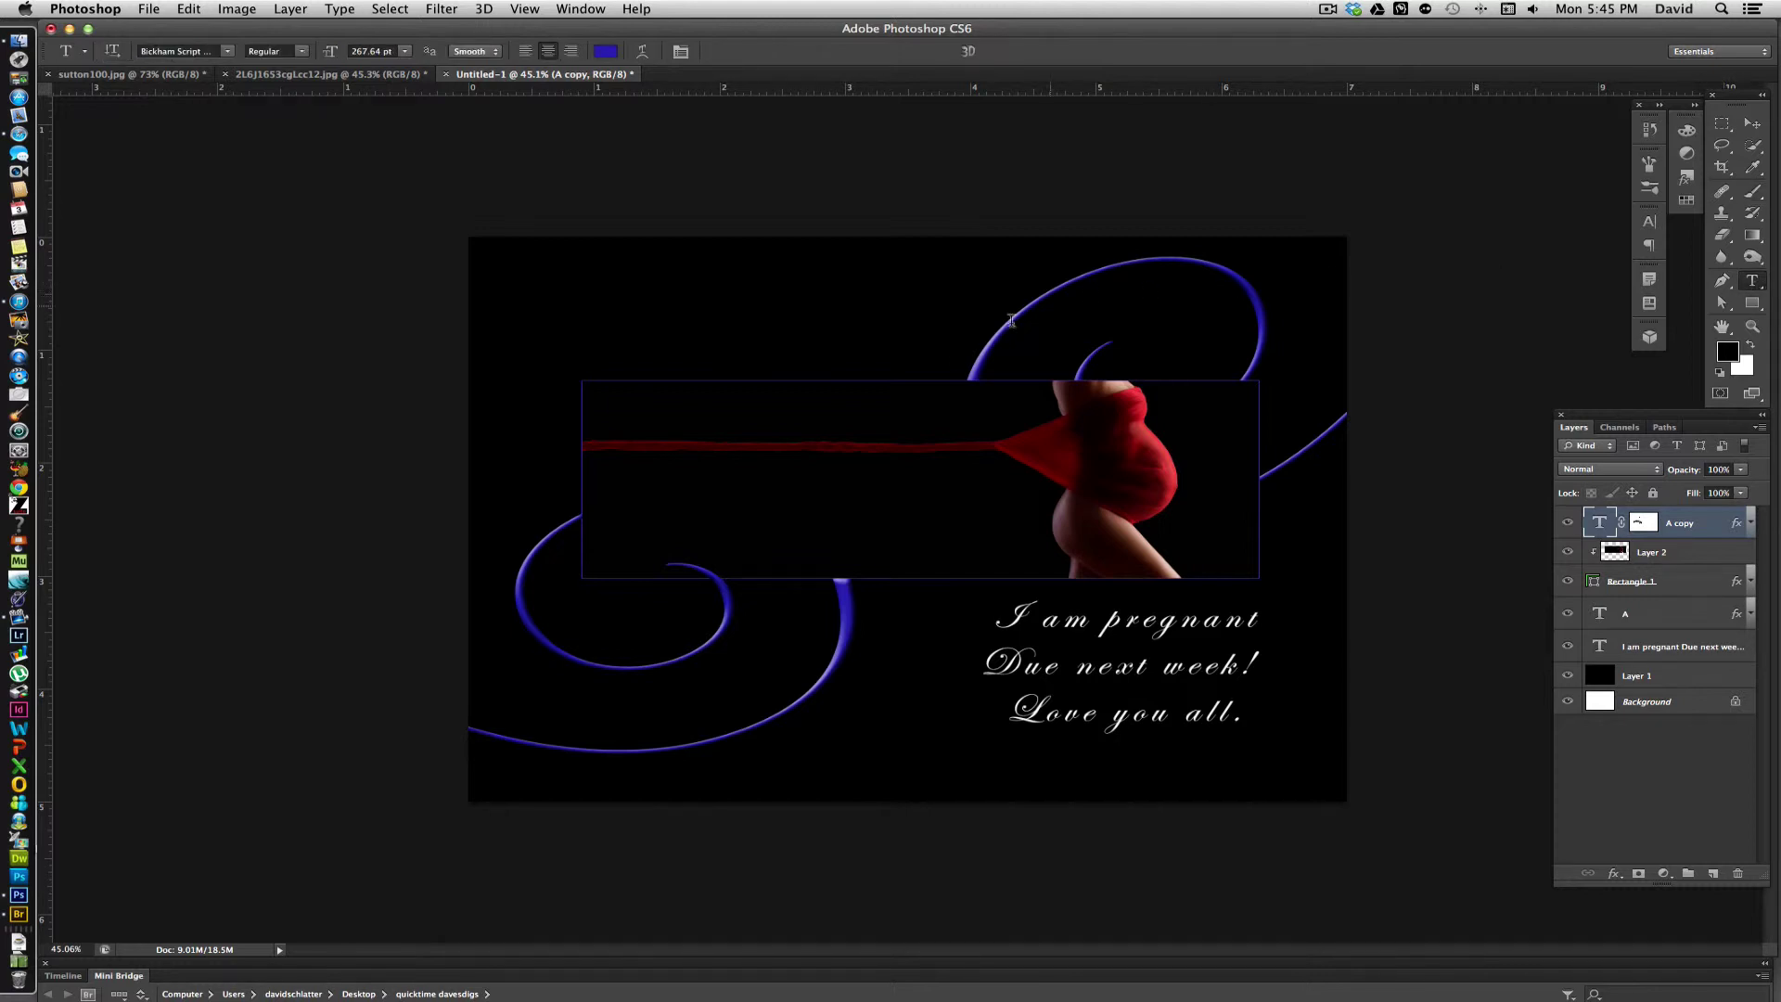
{"action": "left_click", "coordinate": [1011, 320]}
{"action": "left_click_drag", "start_coordinate": [1153, 298], "coordinate": [1400, 297]}
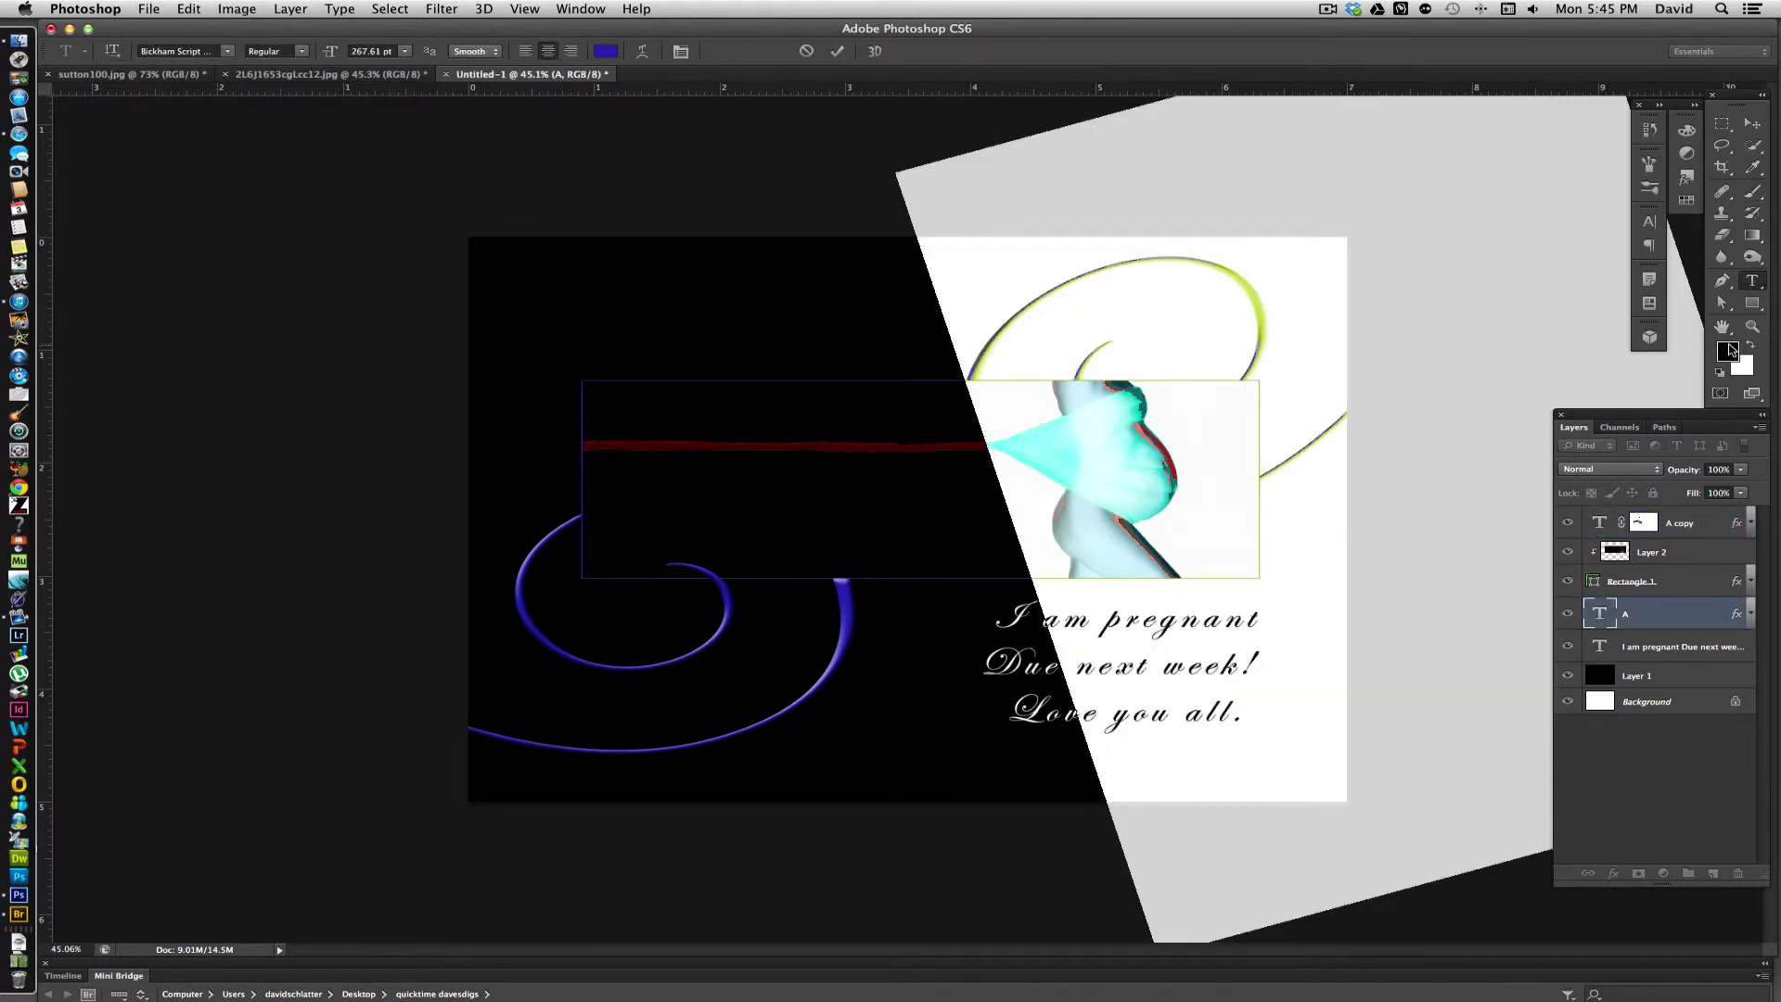
{"action": "left_click", "coordinate": [1731, 350]}
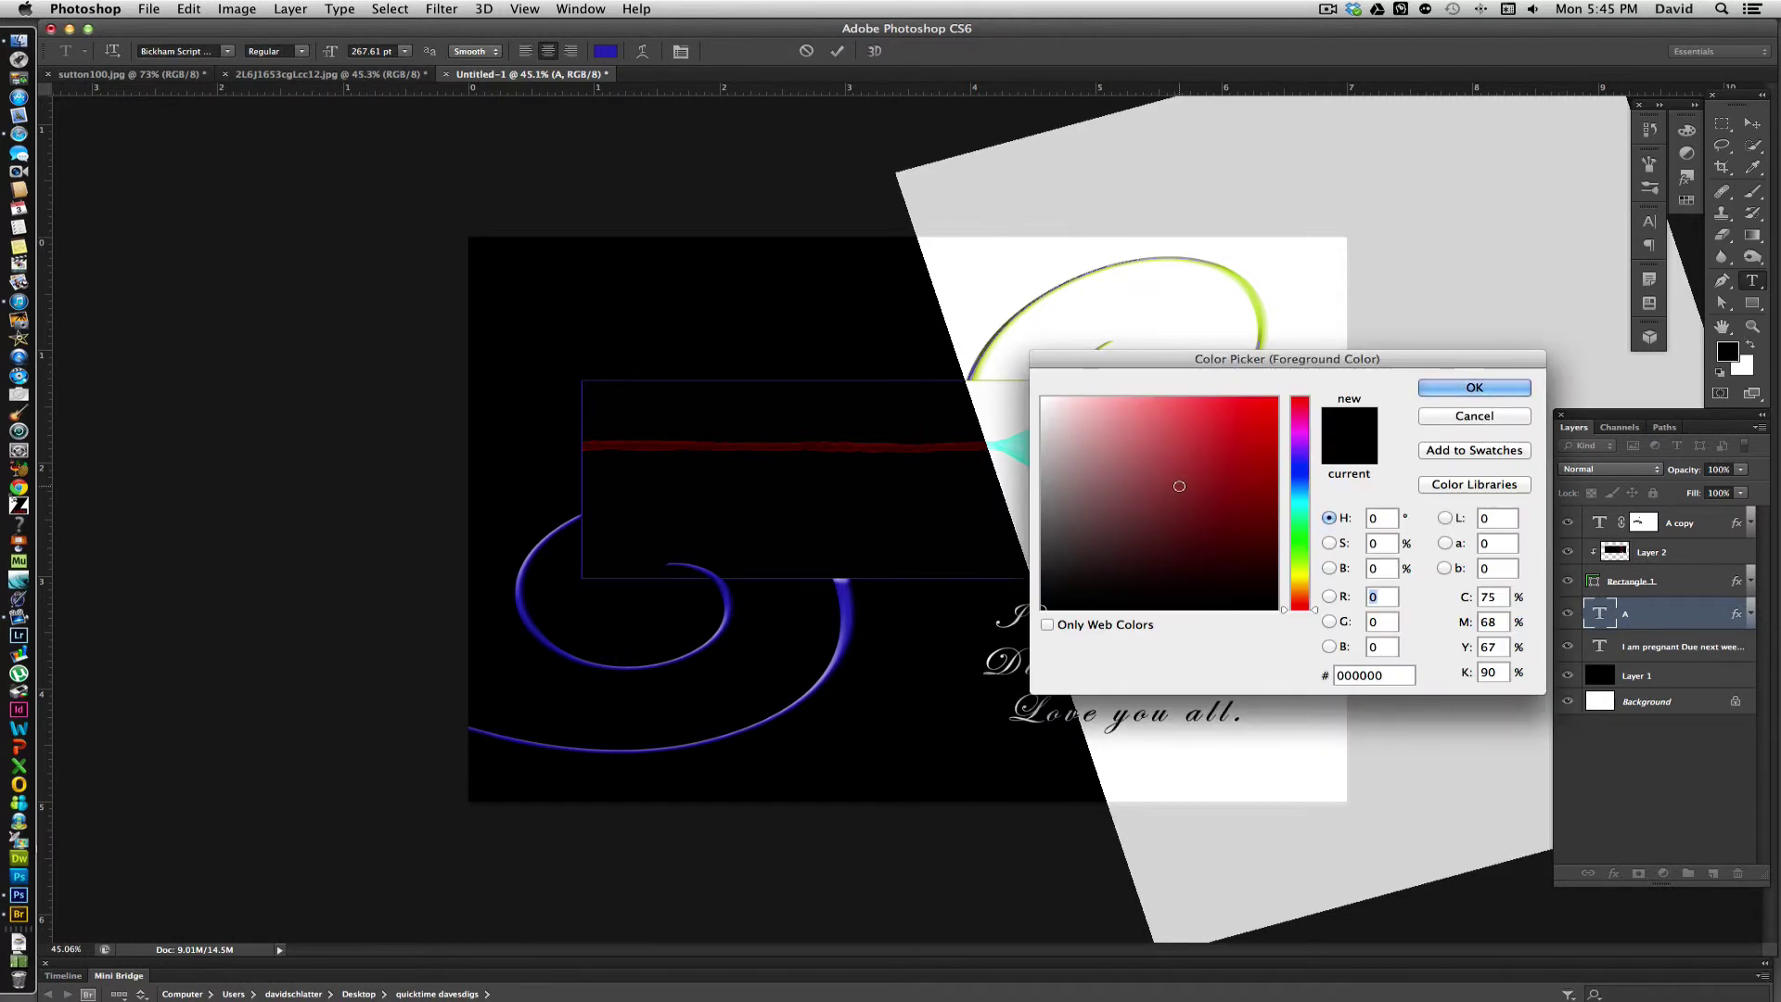
{"action": "left_click", "coordinate": [1258, 449]}
{"action": "left_click", "coordinate": [1473, 388]}
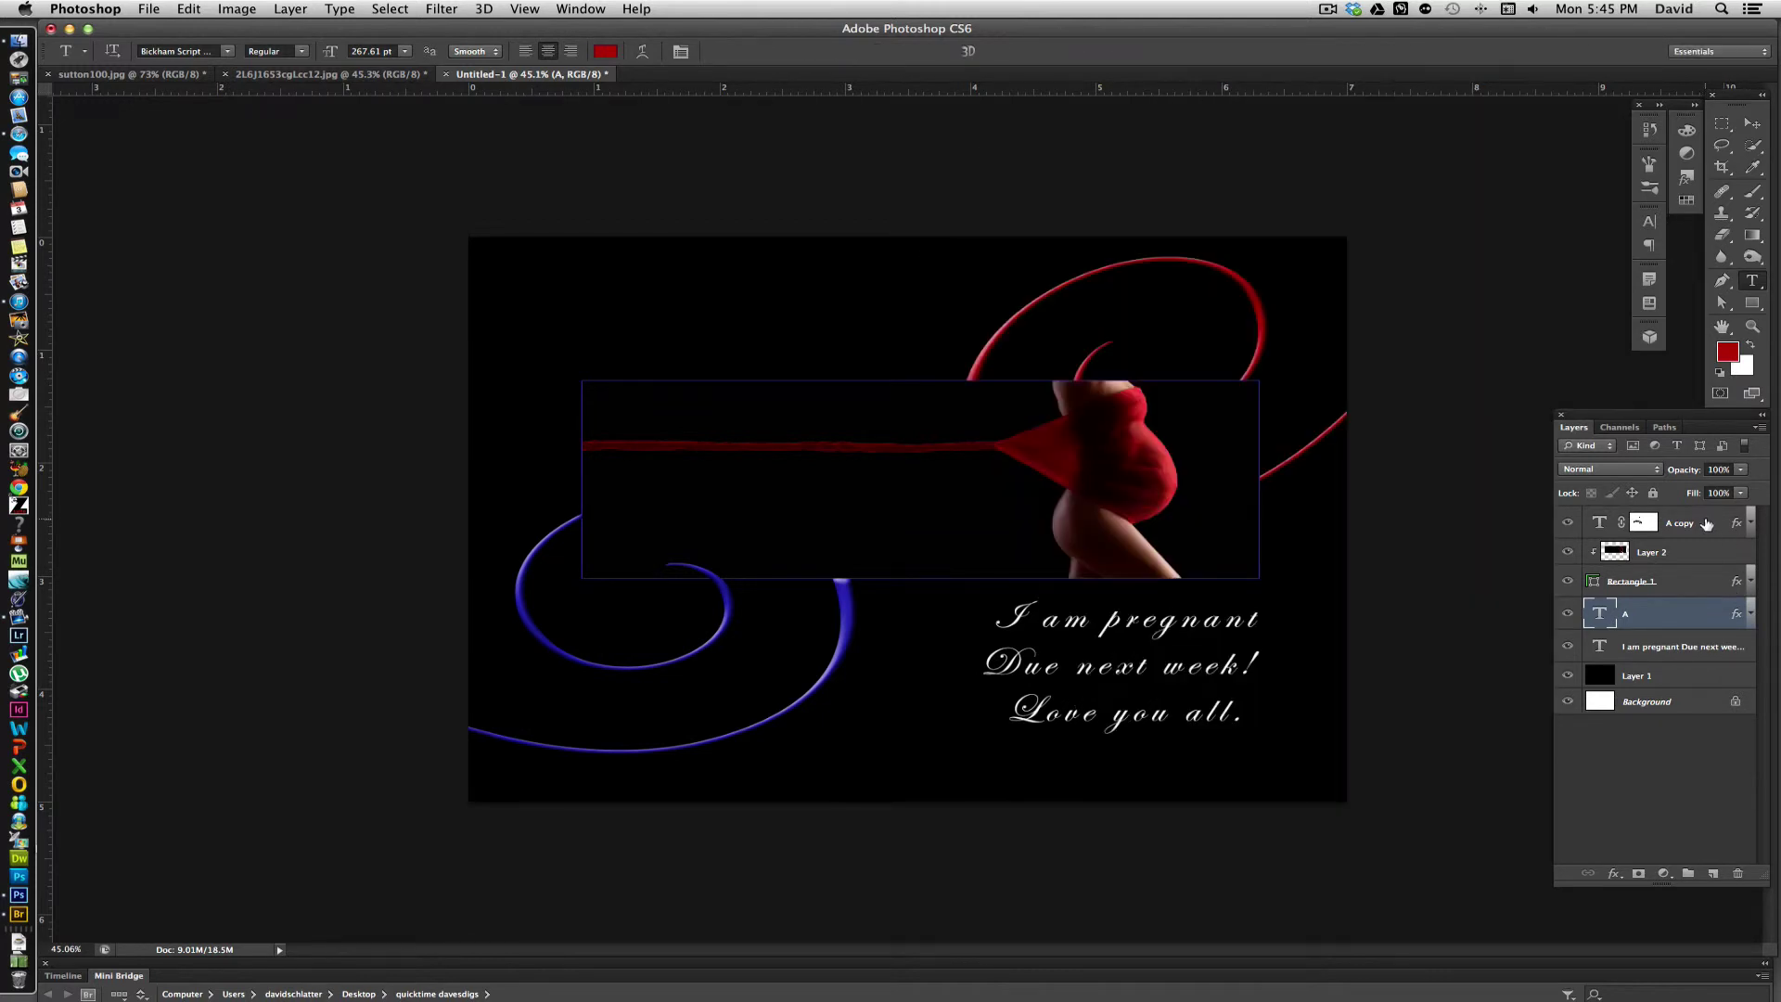
- Recolour the A copy swirl glyph to #c40e0e, removing an accidental empty text layer
{"action": "left_click", "coordinate": [1707, 522]}
{"action": "left_click", "coordinate": [858, 594]}
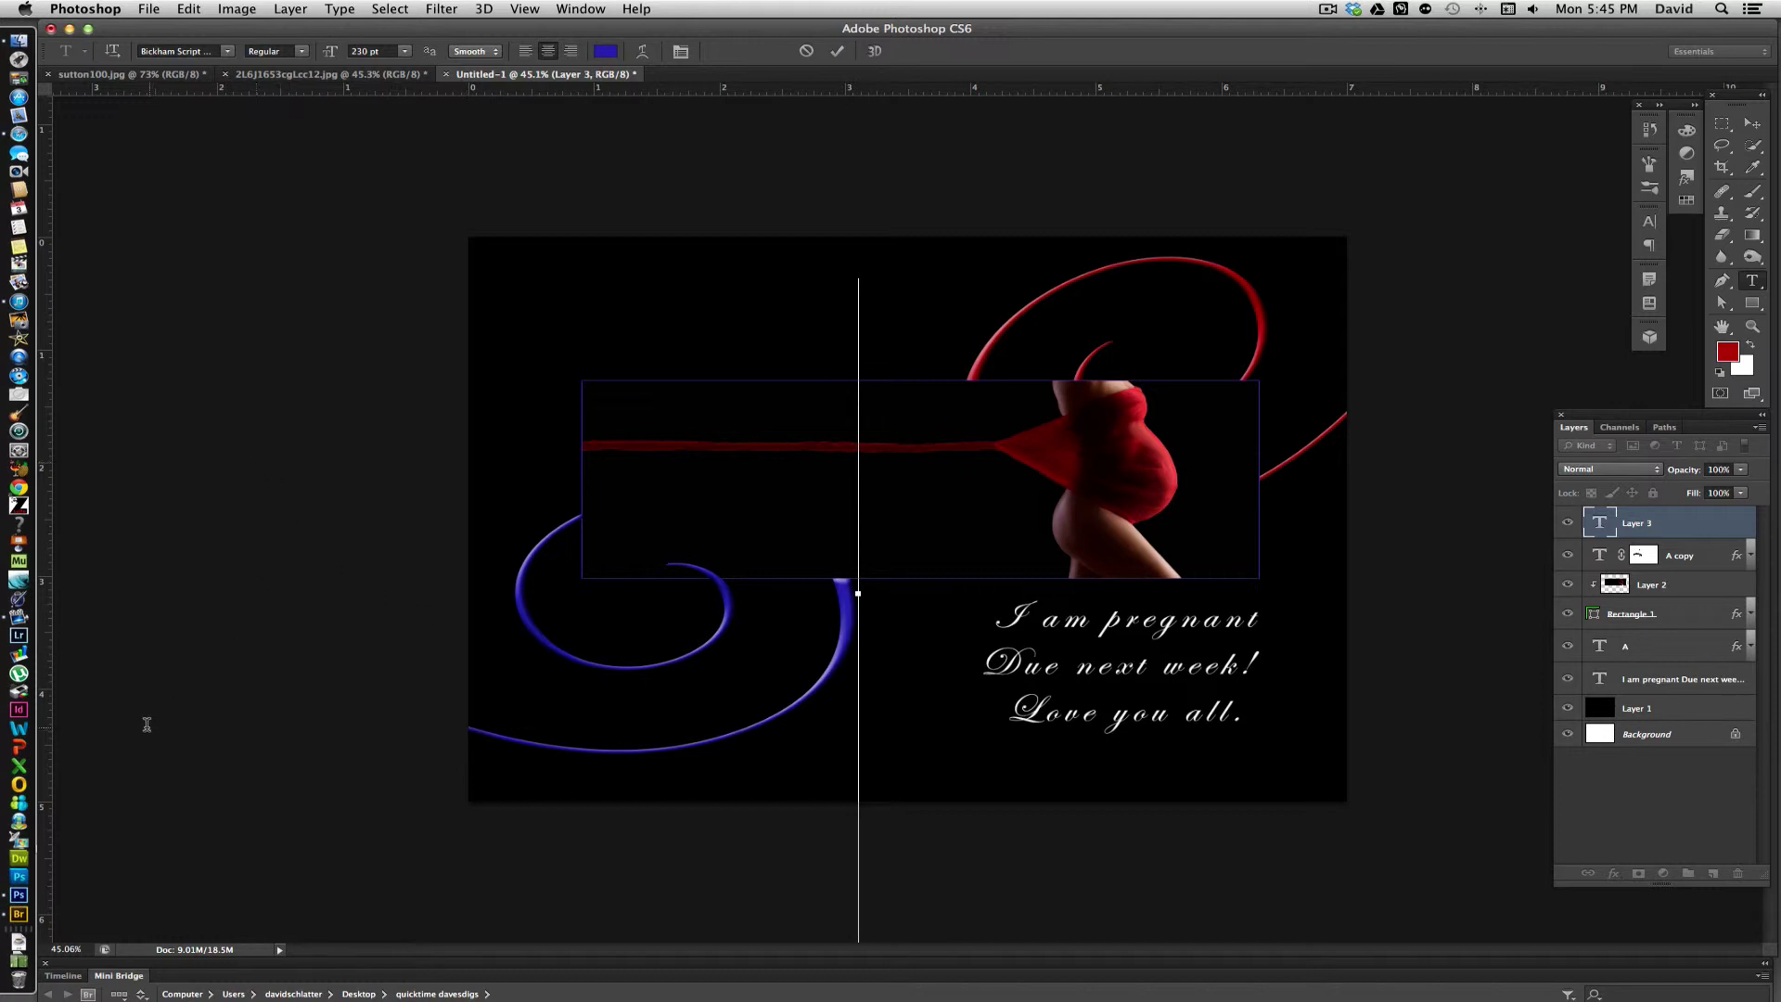
{"action": "left_click_drag", "start_coordinate": [866, 643], "coordinate": [1004, 805]}
{"action": "left_click_drag", "start_coordinate": [1675, 524], "coordinate": [1738, 873]}
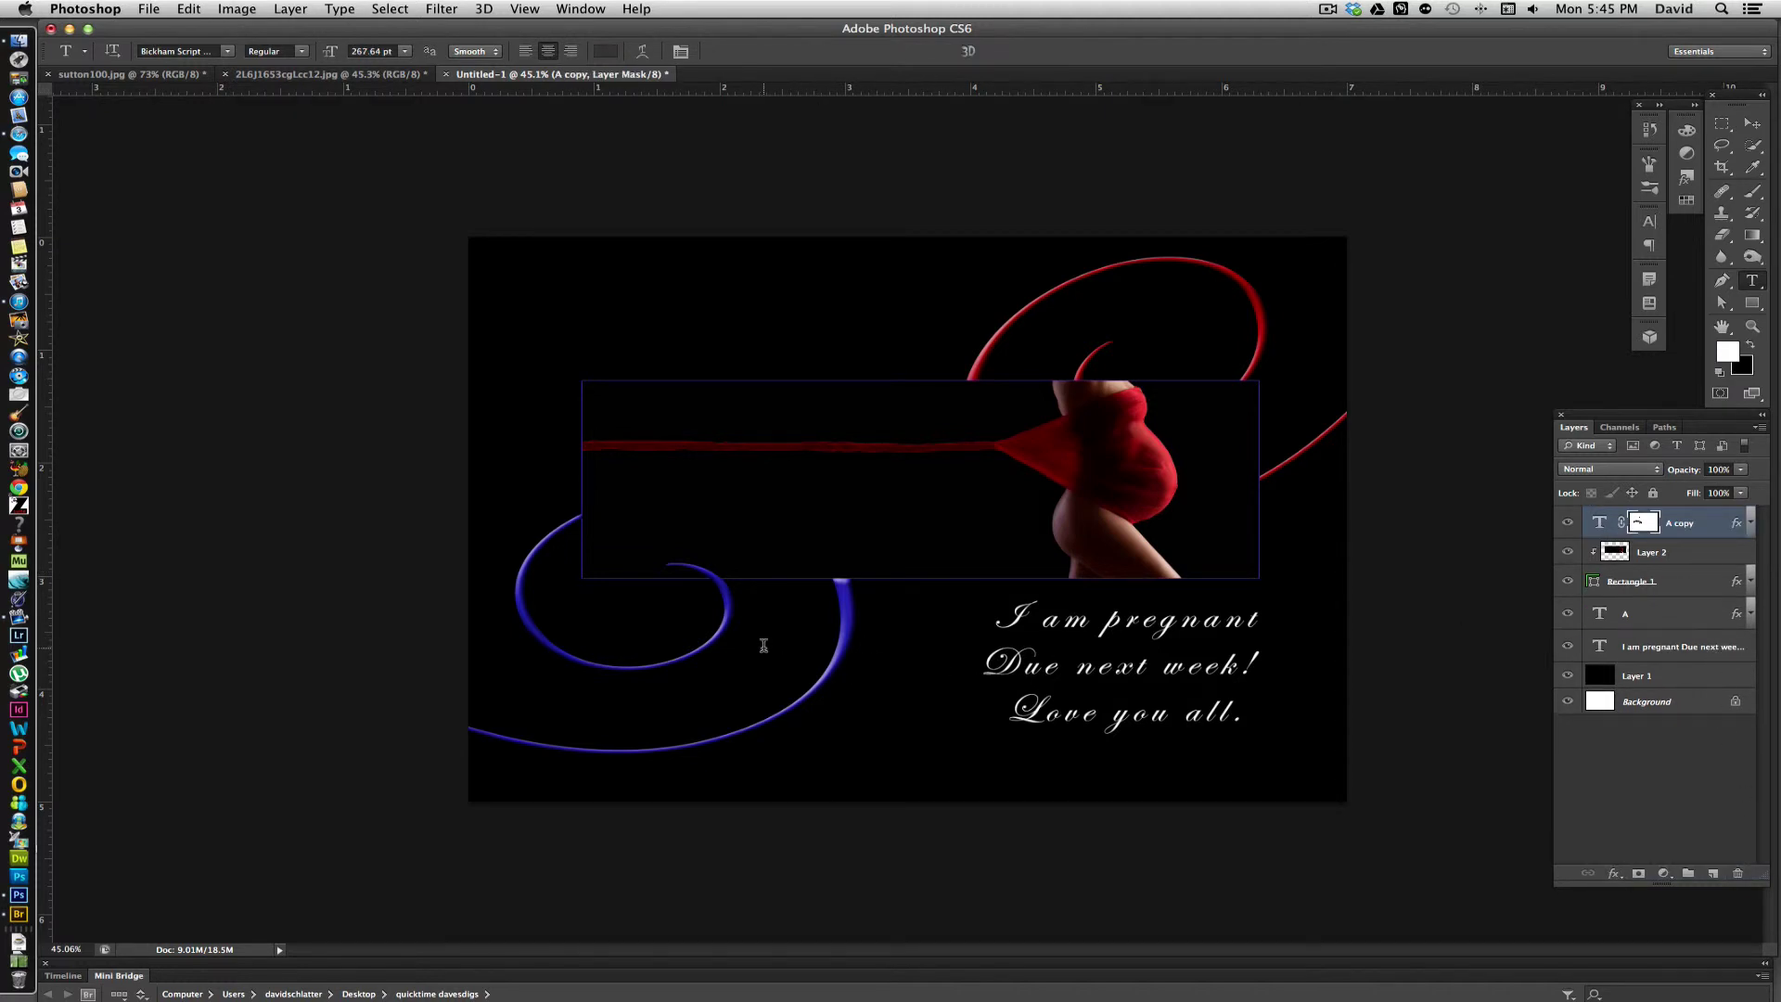
{"action": "left_click", "coordinate": [813, 631]}
{"action": "left_click_drag", "start_coordinate": [812, 632], "coordinate": [327, 676]}
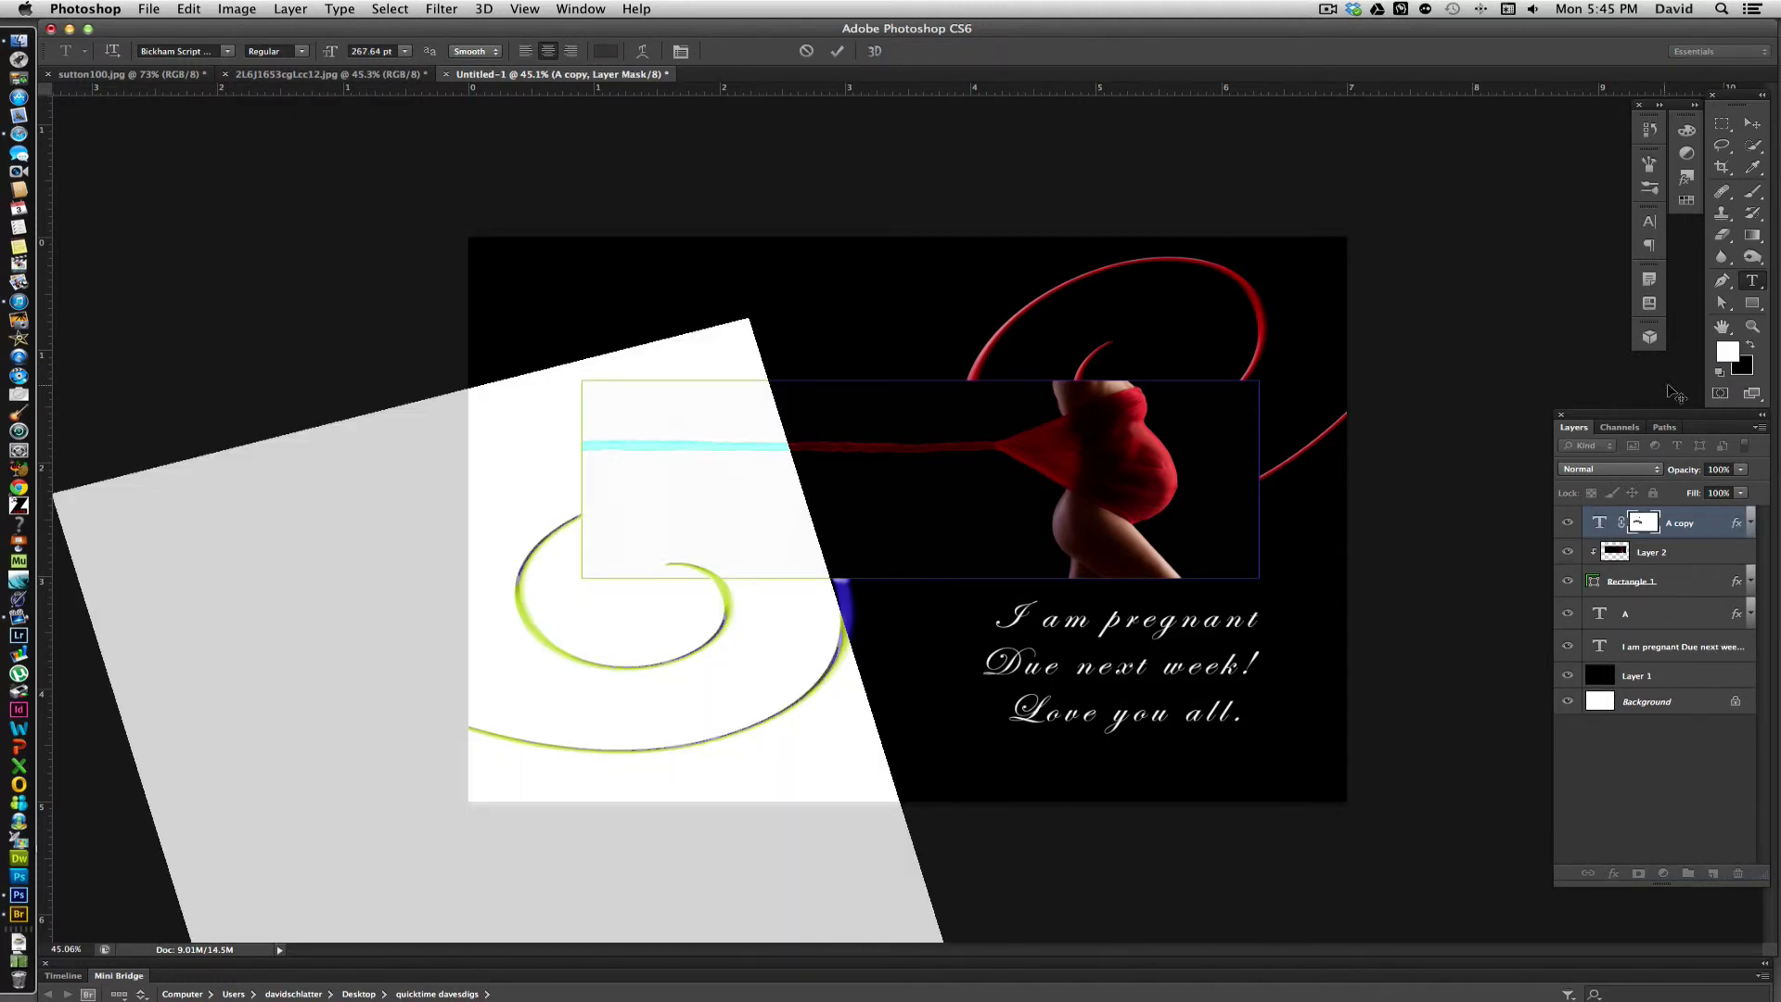
{"action": "left_click", "coordinate": [1727, 353]}
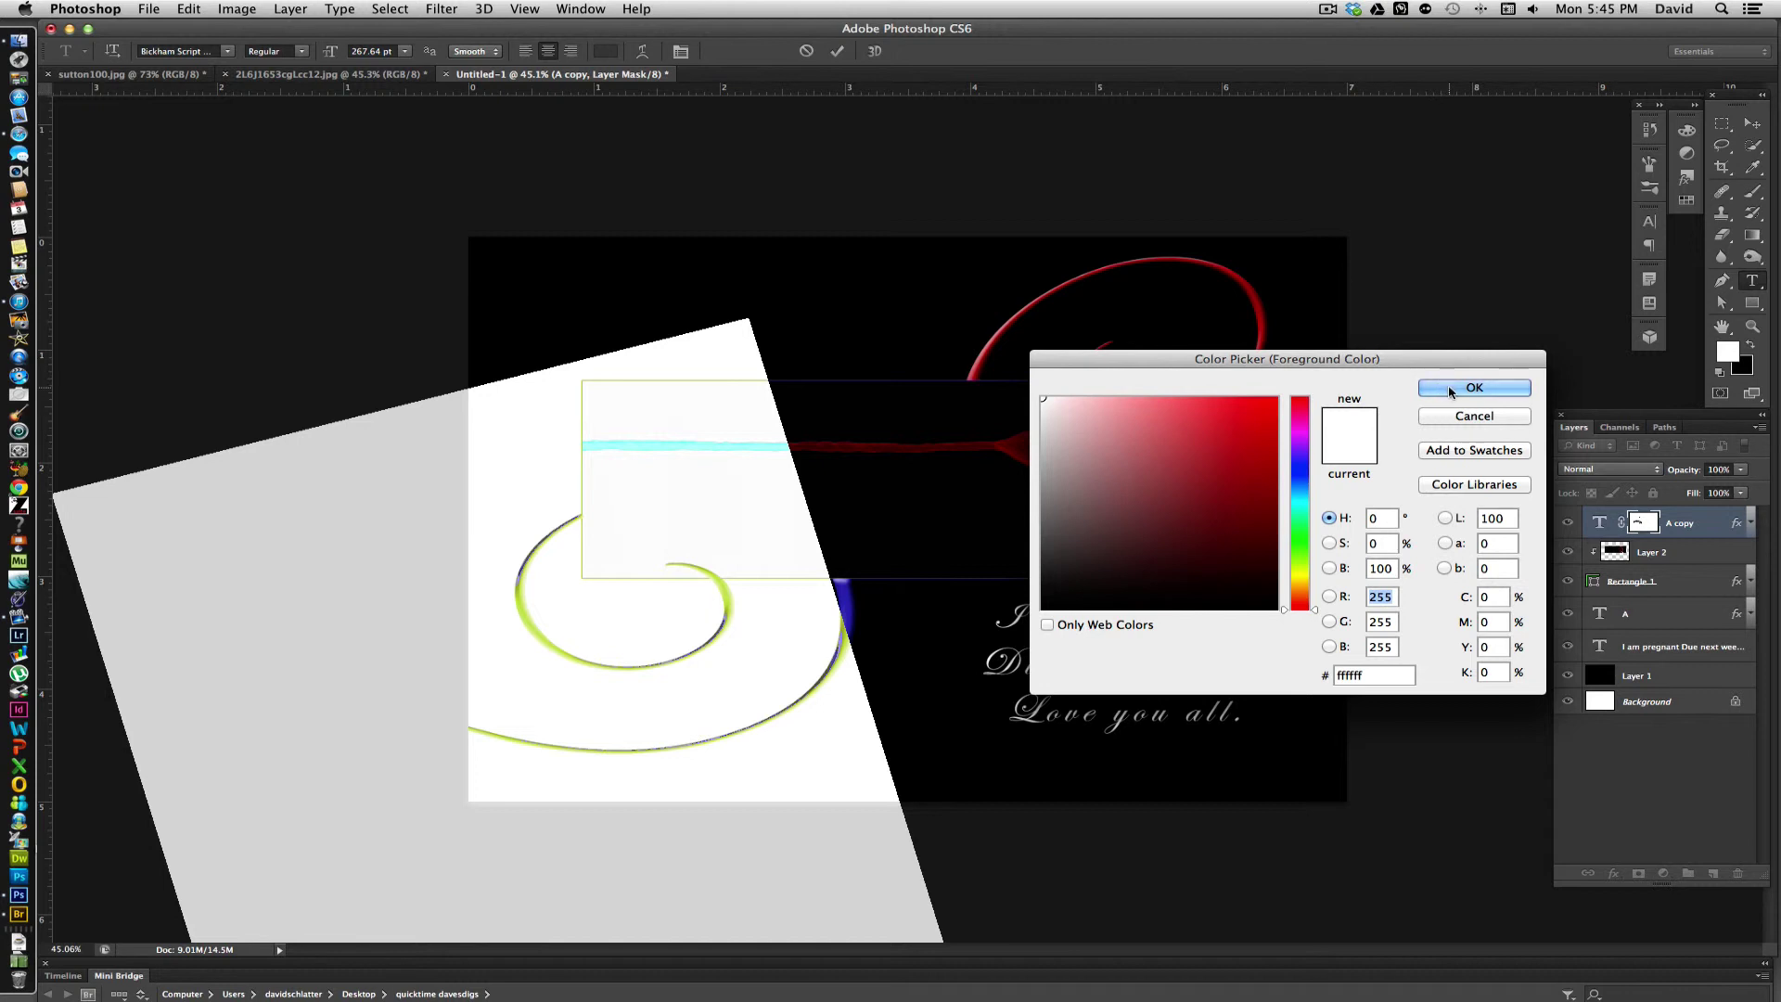
{"action": "left_click", "coordinate": [1261, 446]}
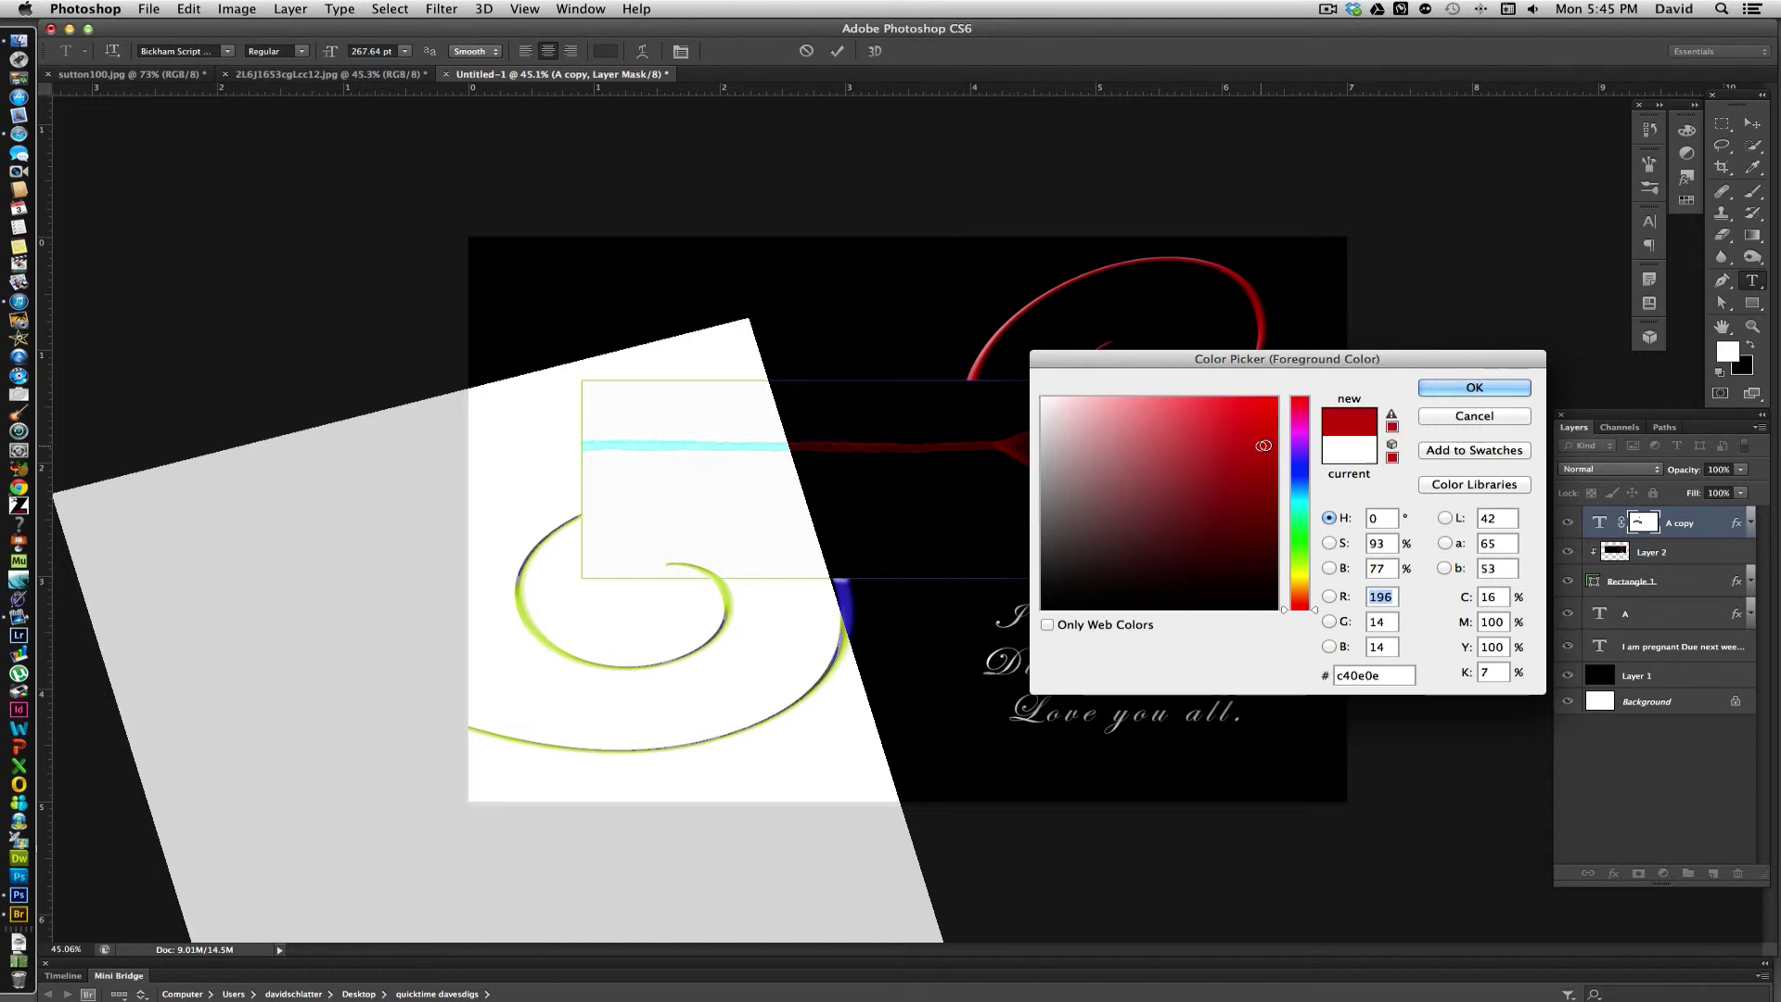
{"action": "left_click", "coordinate": [1470, 388]}
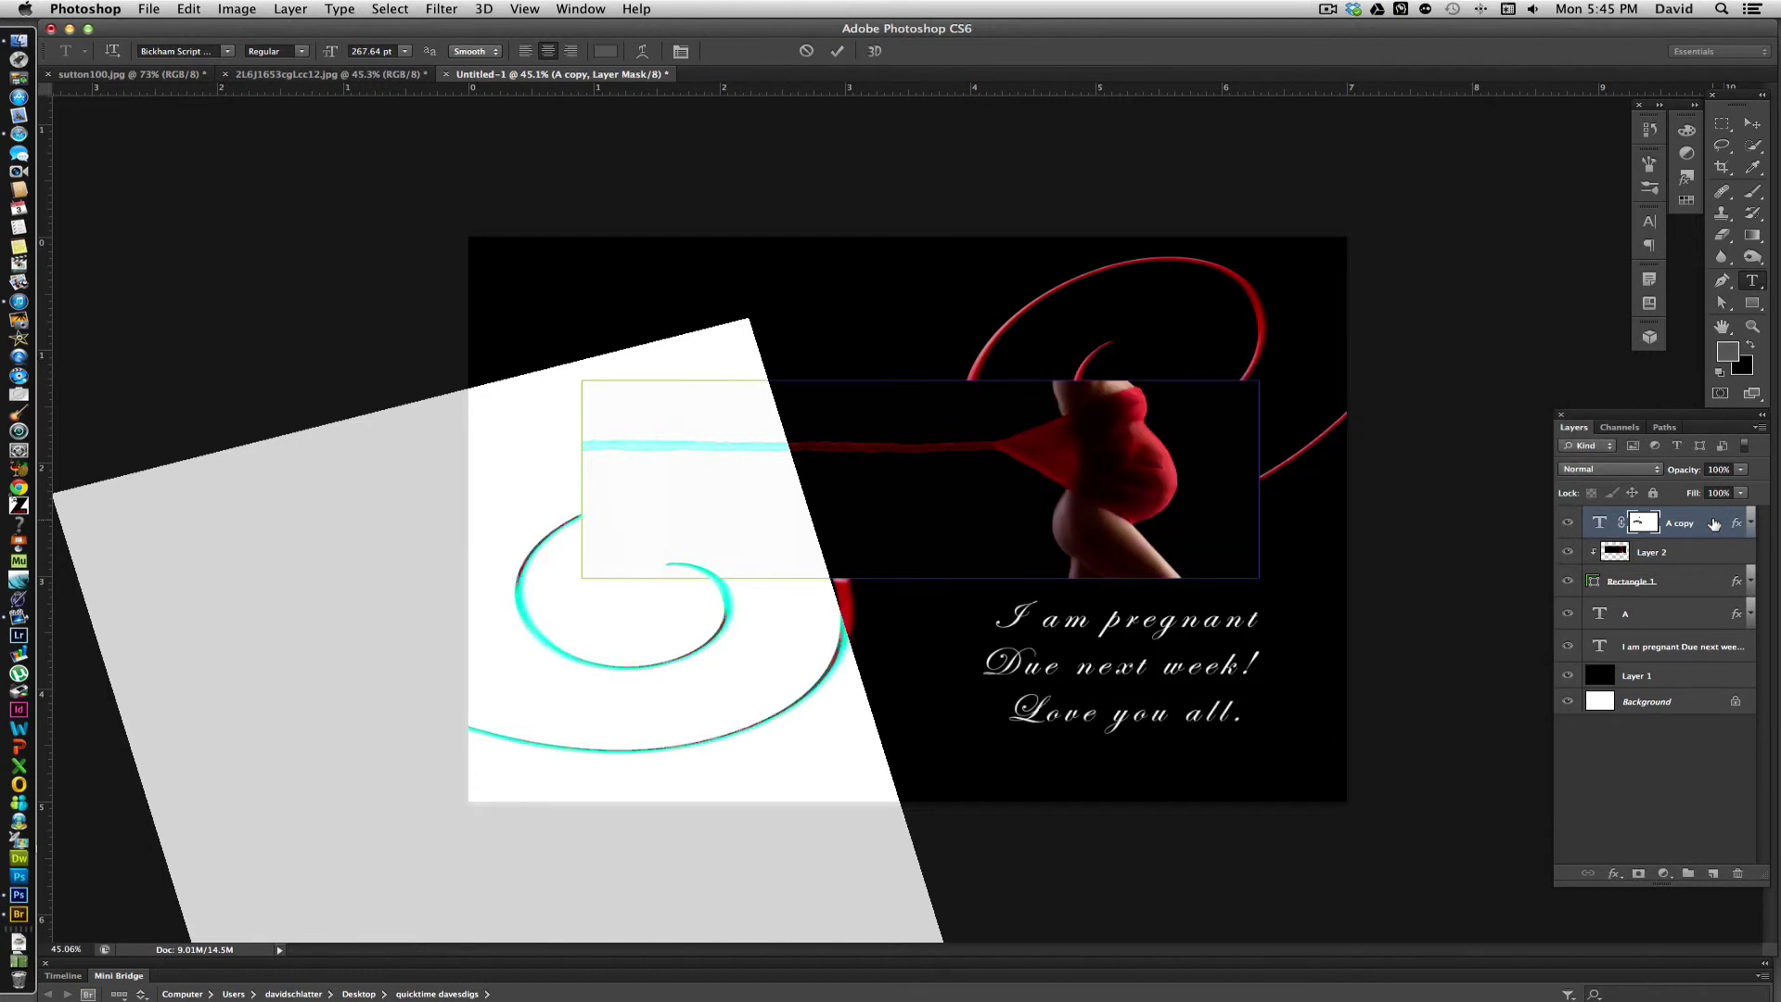
{"action": "left_click", "coordinate": [1714, 524]}
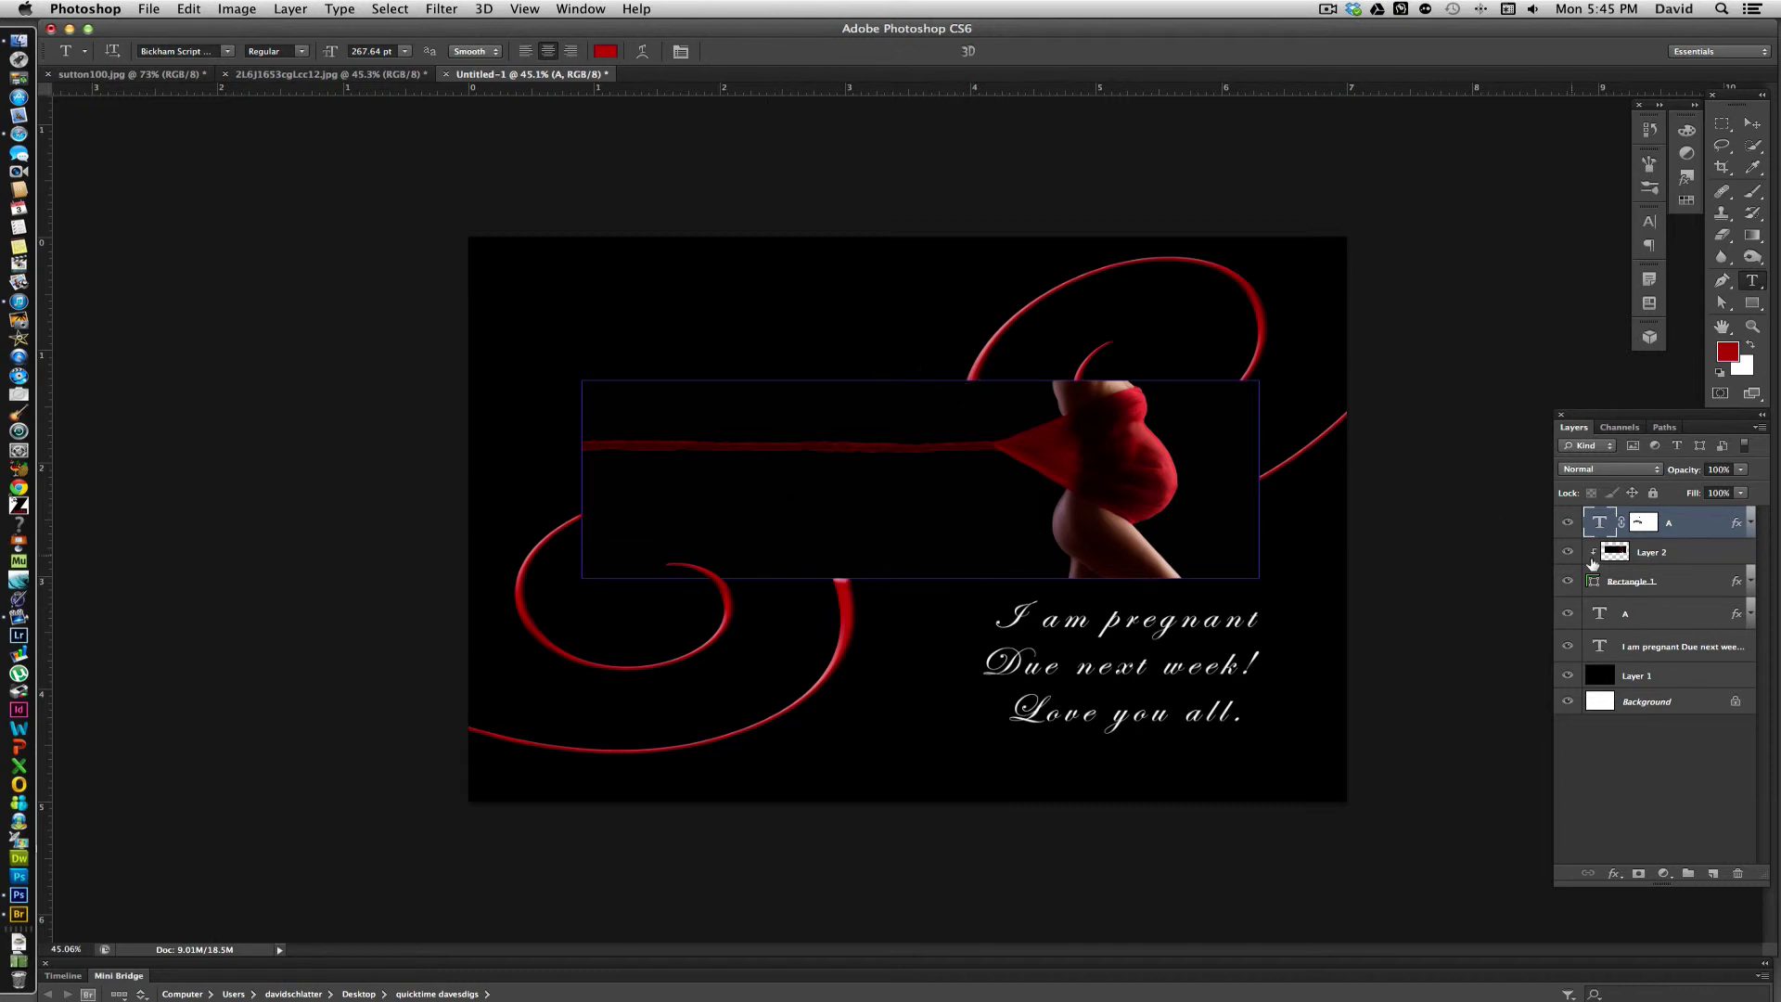
- Set Rectangle 1's Stroke layer style colour to the red foreground colour
{"action": "double_click", "coordinate": [1726, 583]}
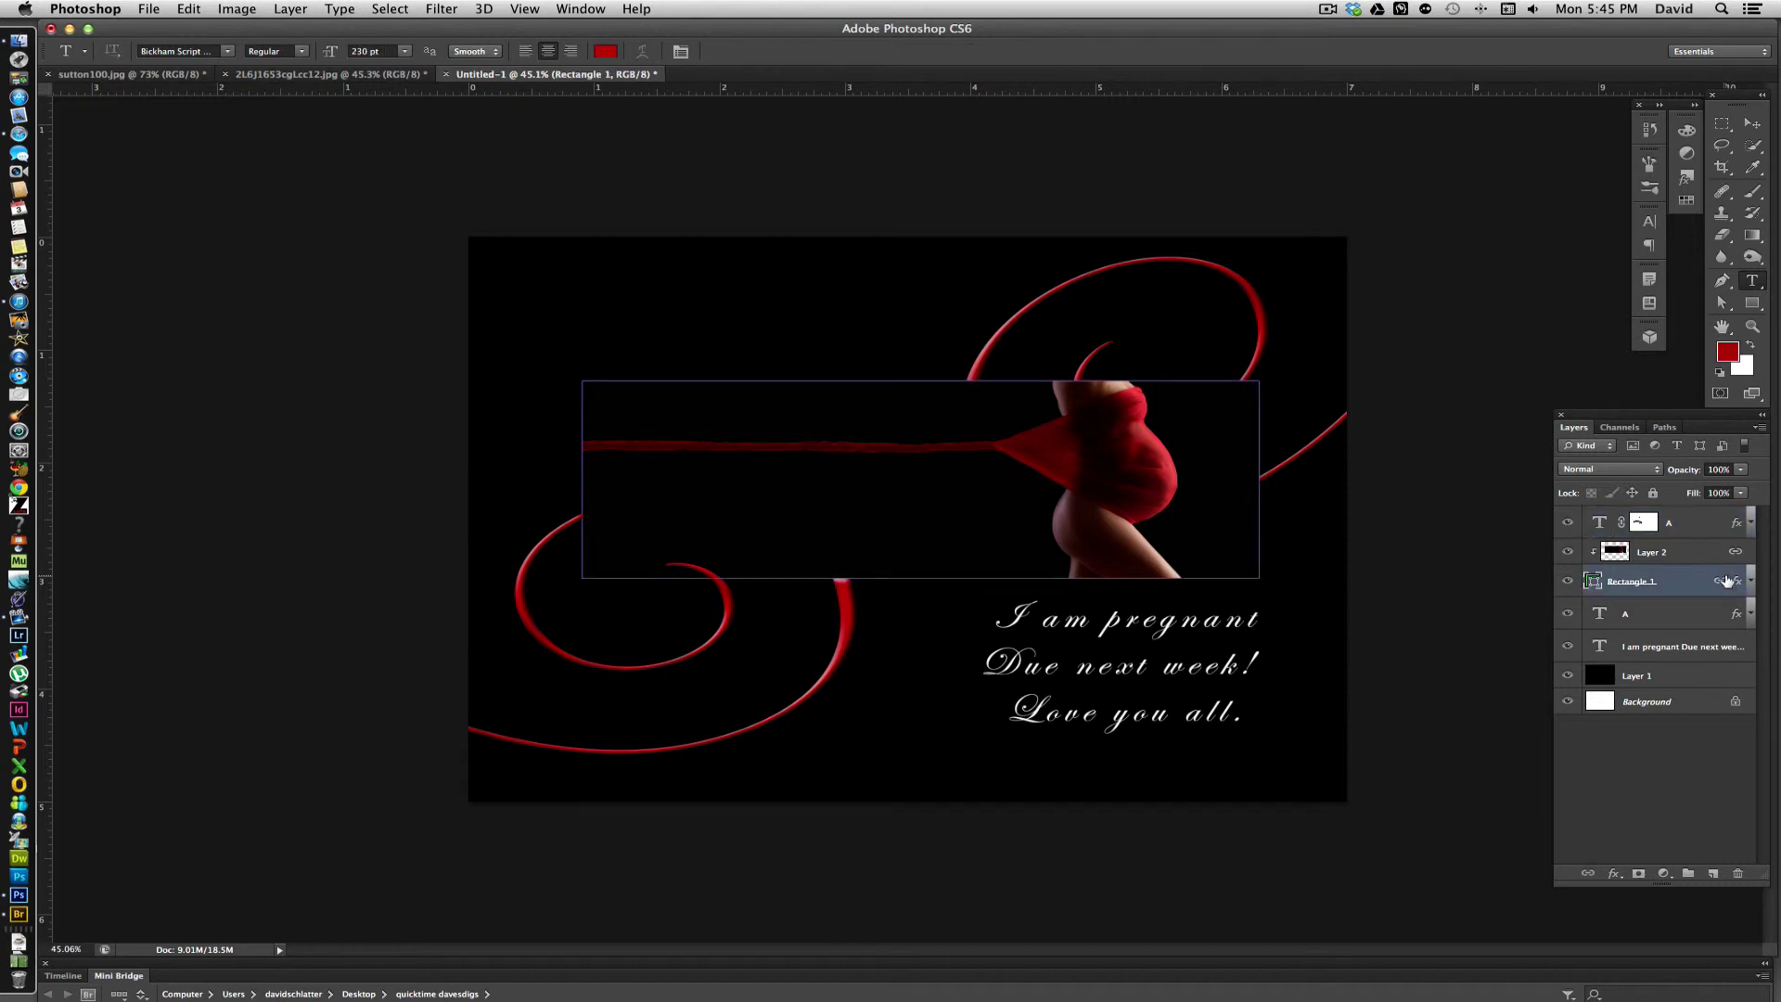
{"action": "left_click", "coordinate": [1161, 631]}
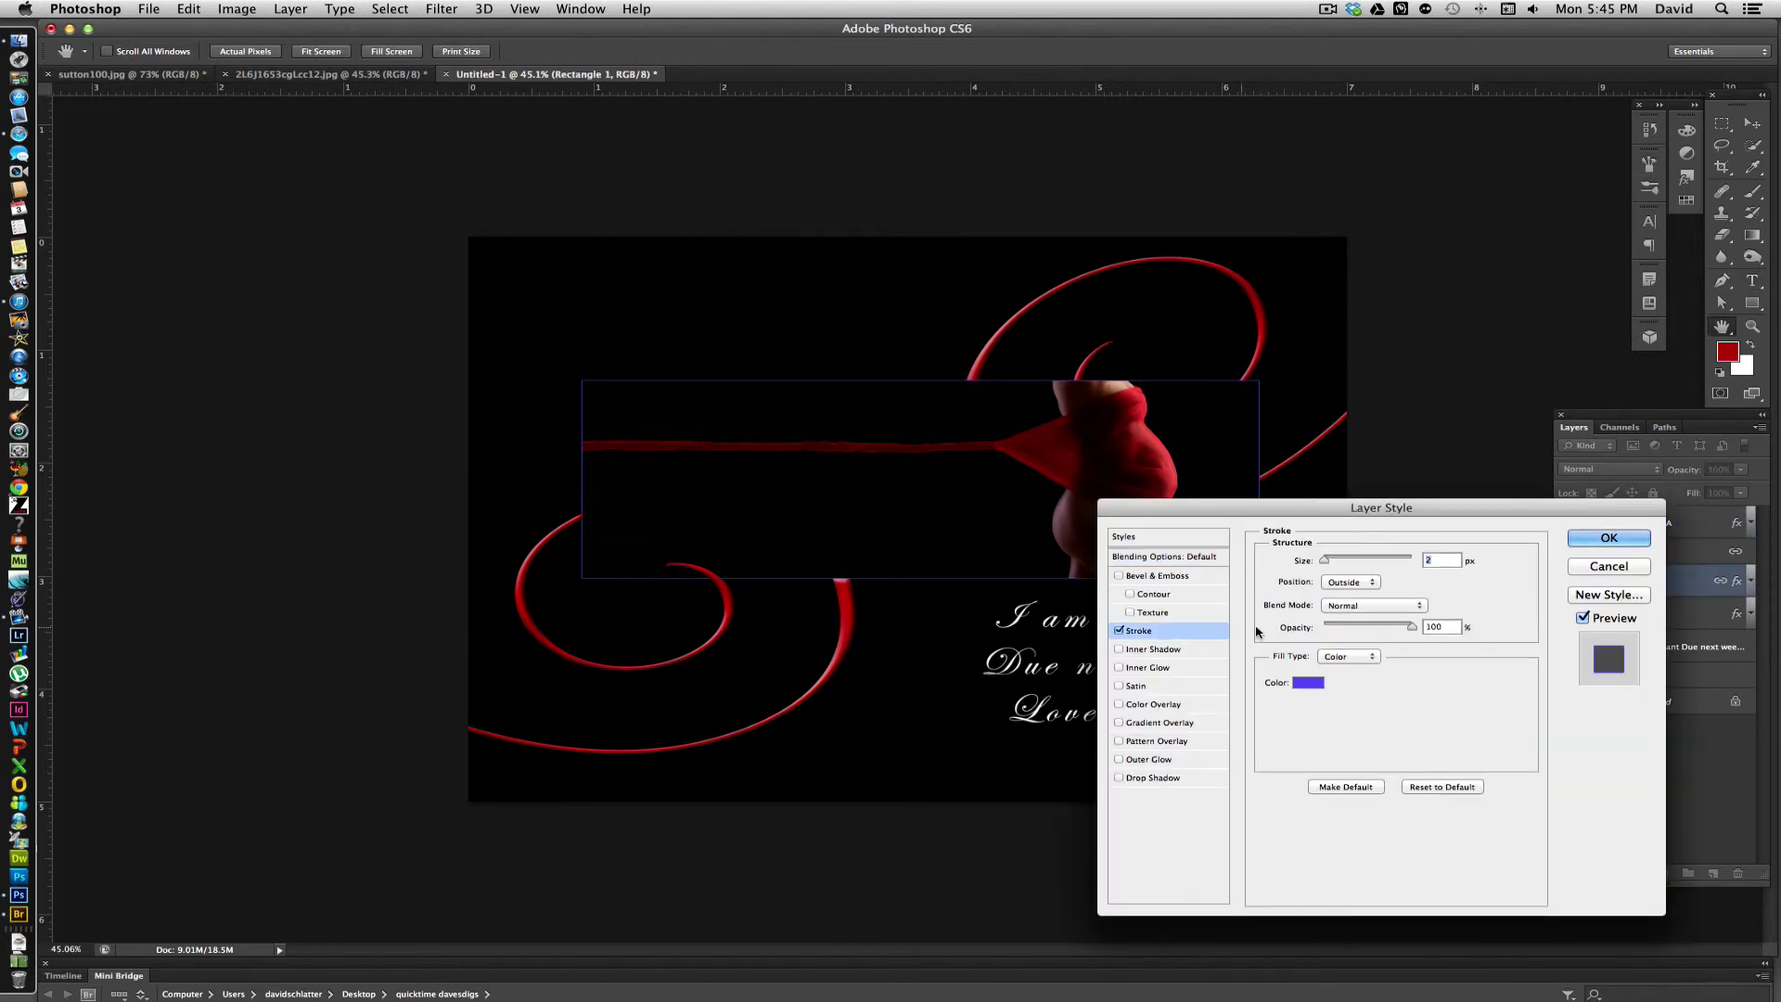
{"action": "left_click", "coordinate": [1308, 683]}
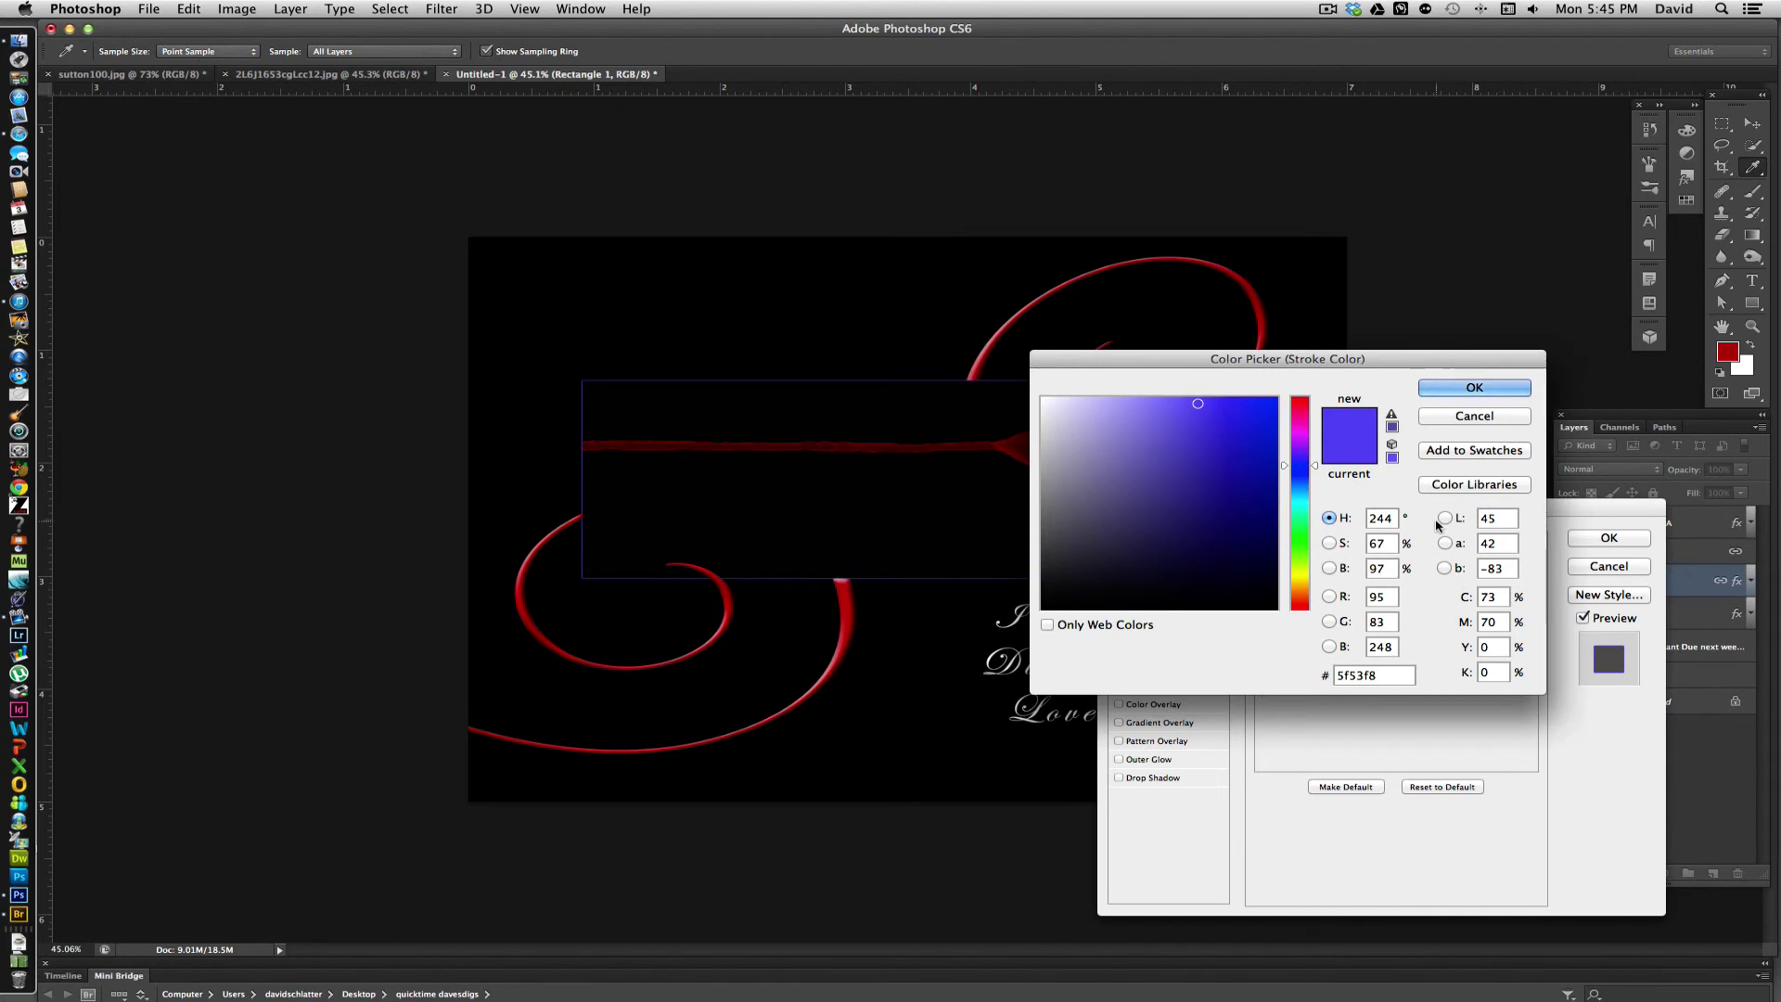
{"action": "left_click", "coordinate": [1728, 350]}
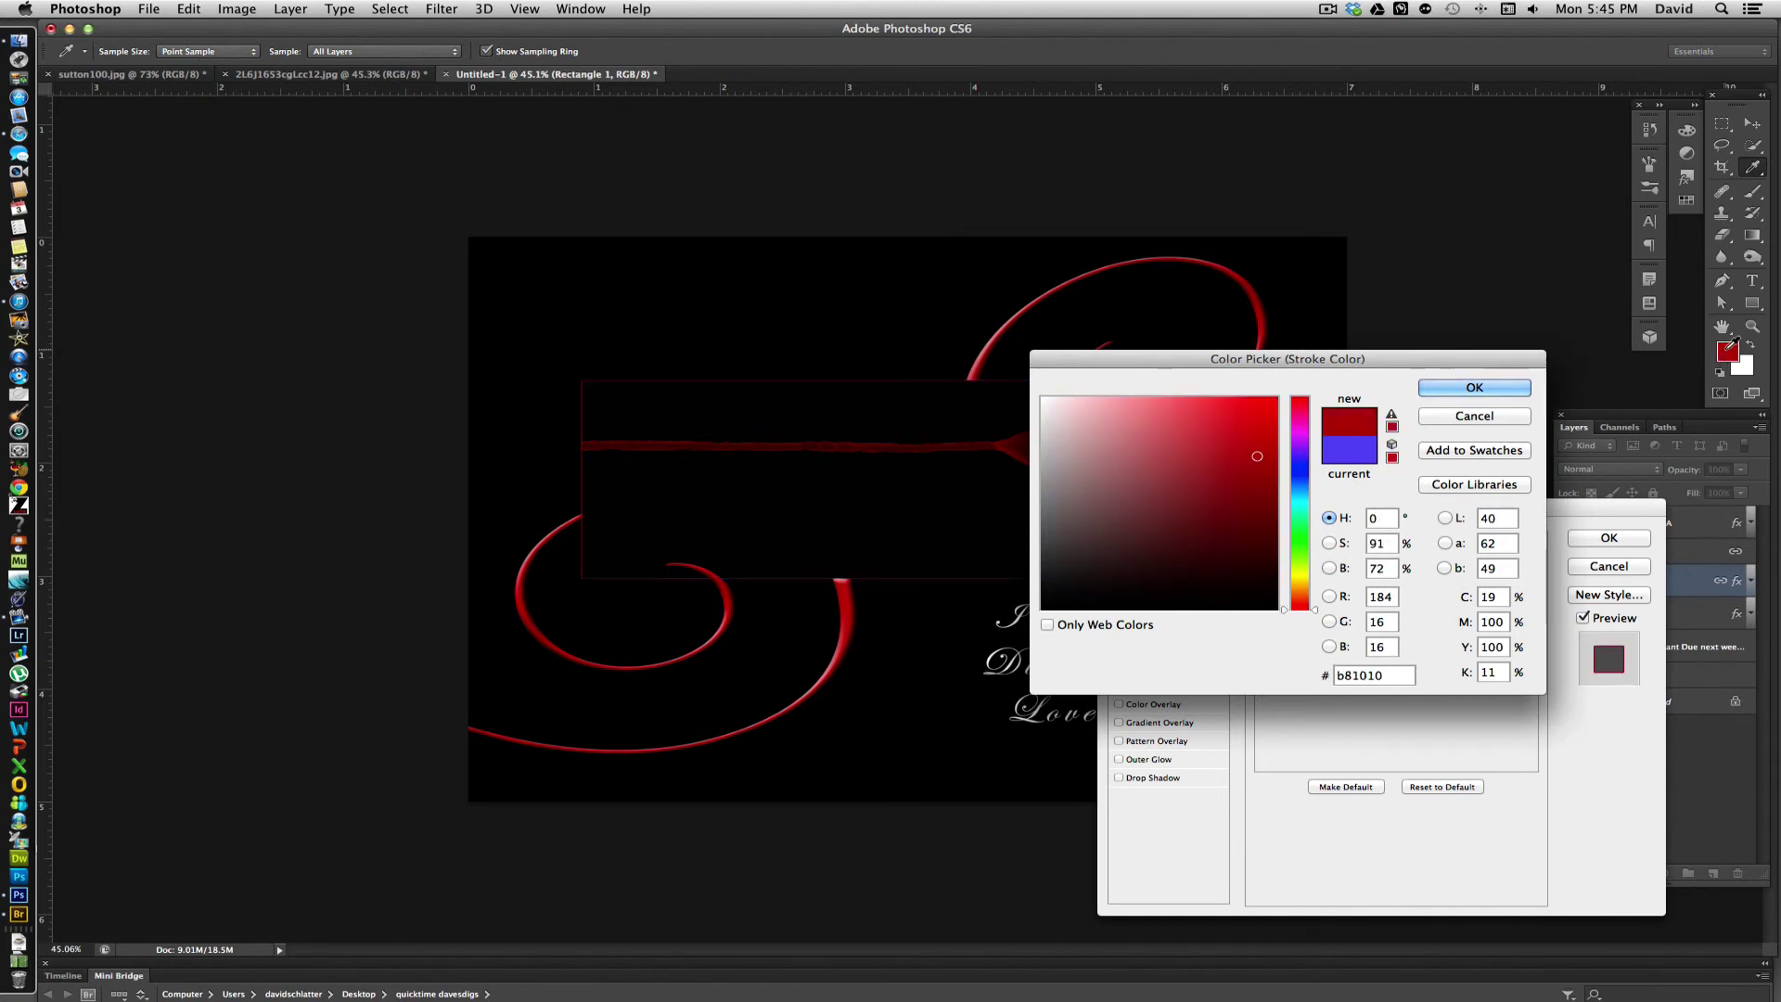
{"action": "left_click", "coordinate": [1503, 387]}
{"action": "left_click", "coordinate": [1609, 538]}
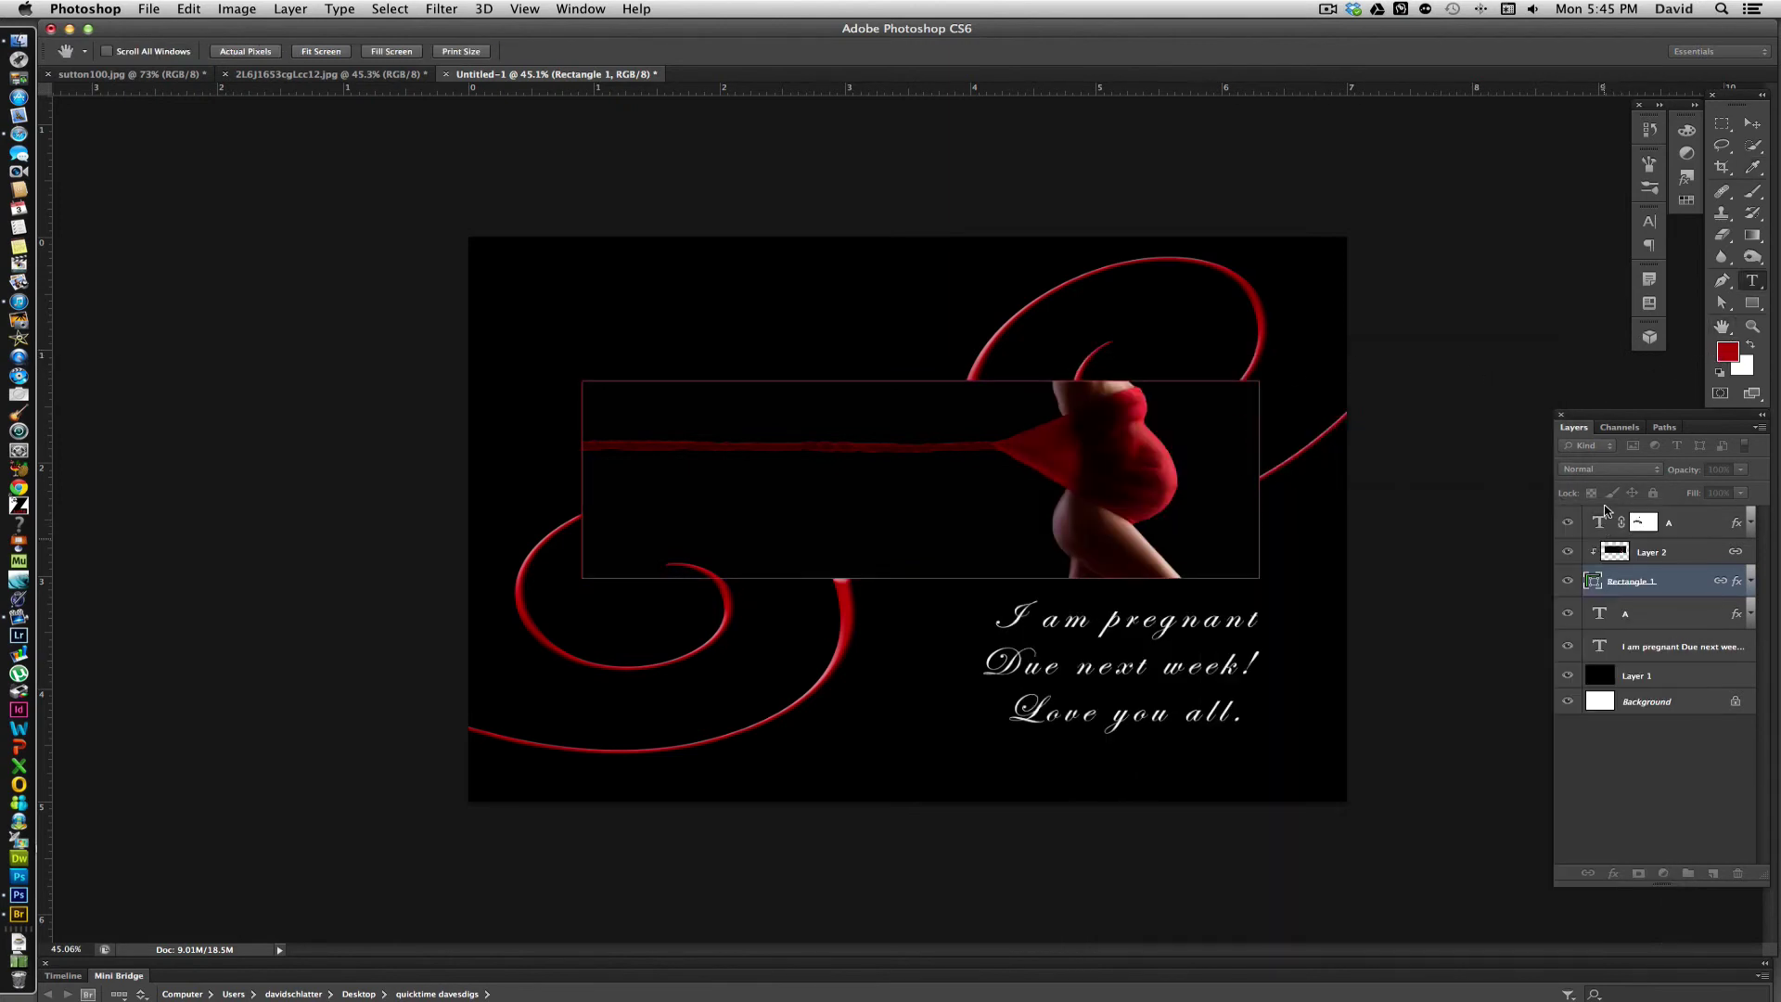
- Select the Type tool, then switch to Adobe Bridge CS6 with the red announcement open behind
{"action": "key", "text": "t"}
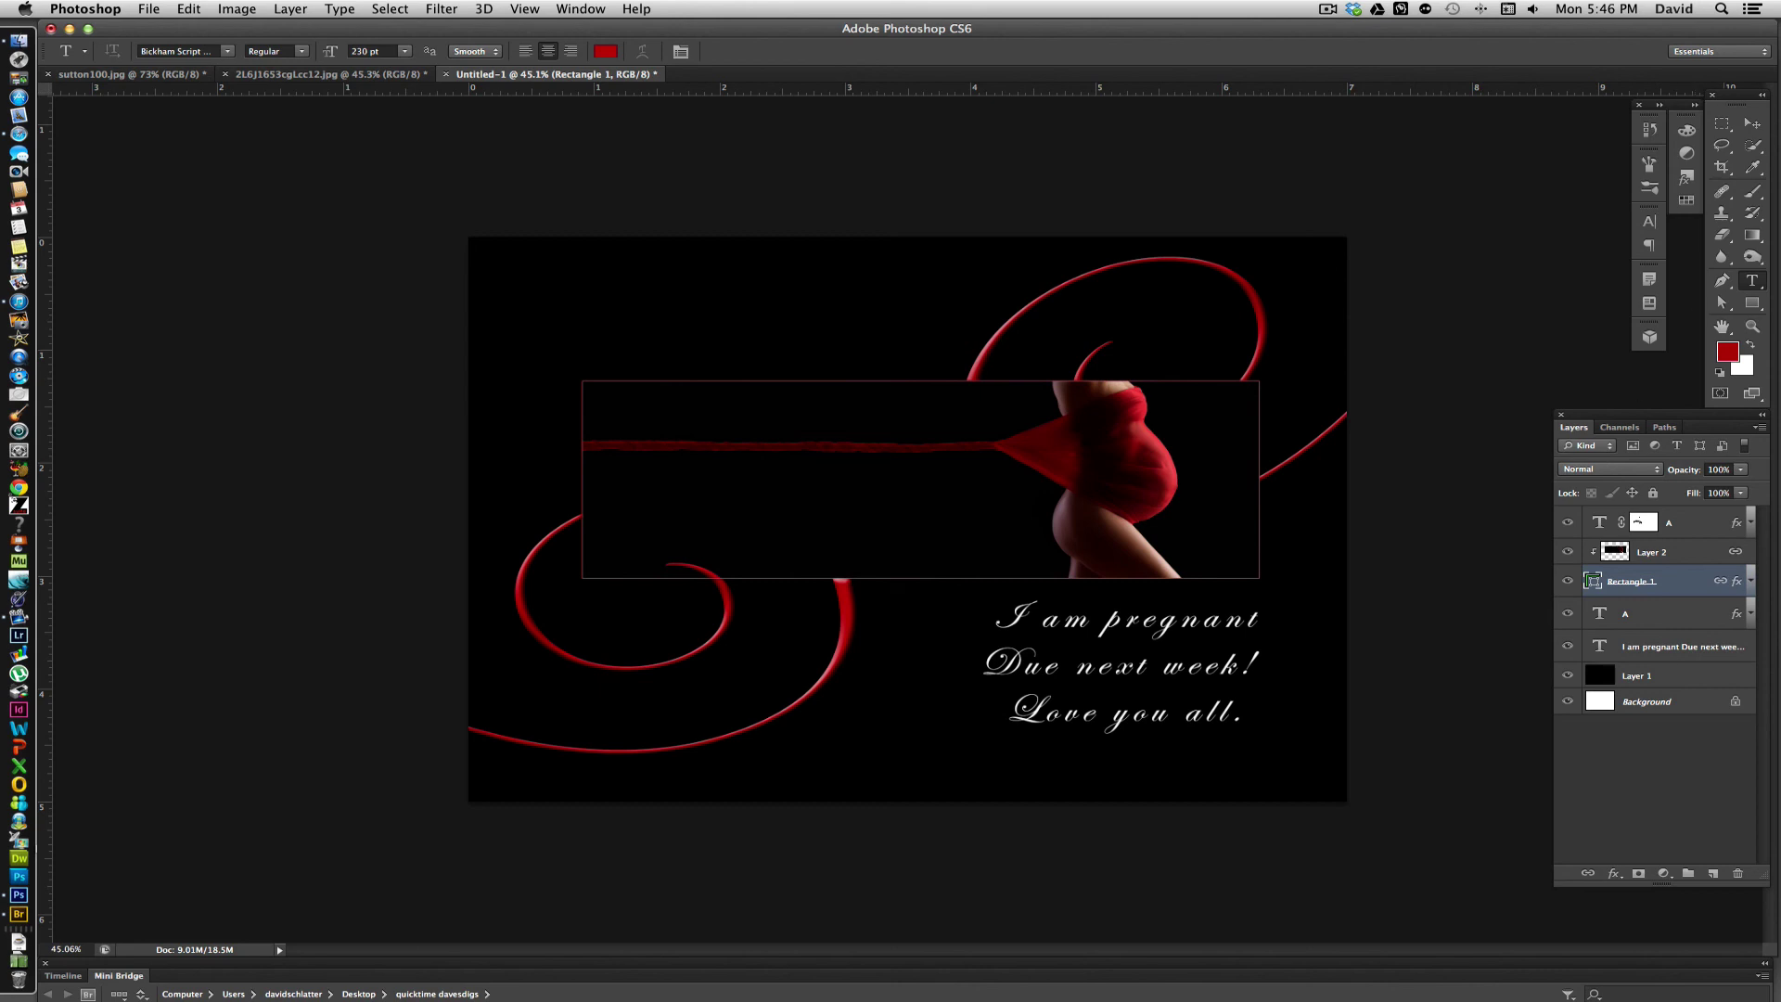
{"action": "key", "text": "super+Tab"}
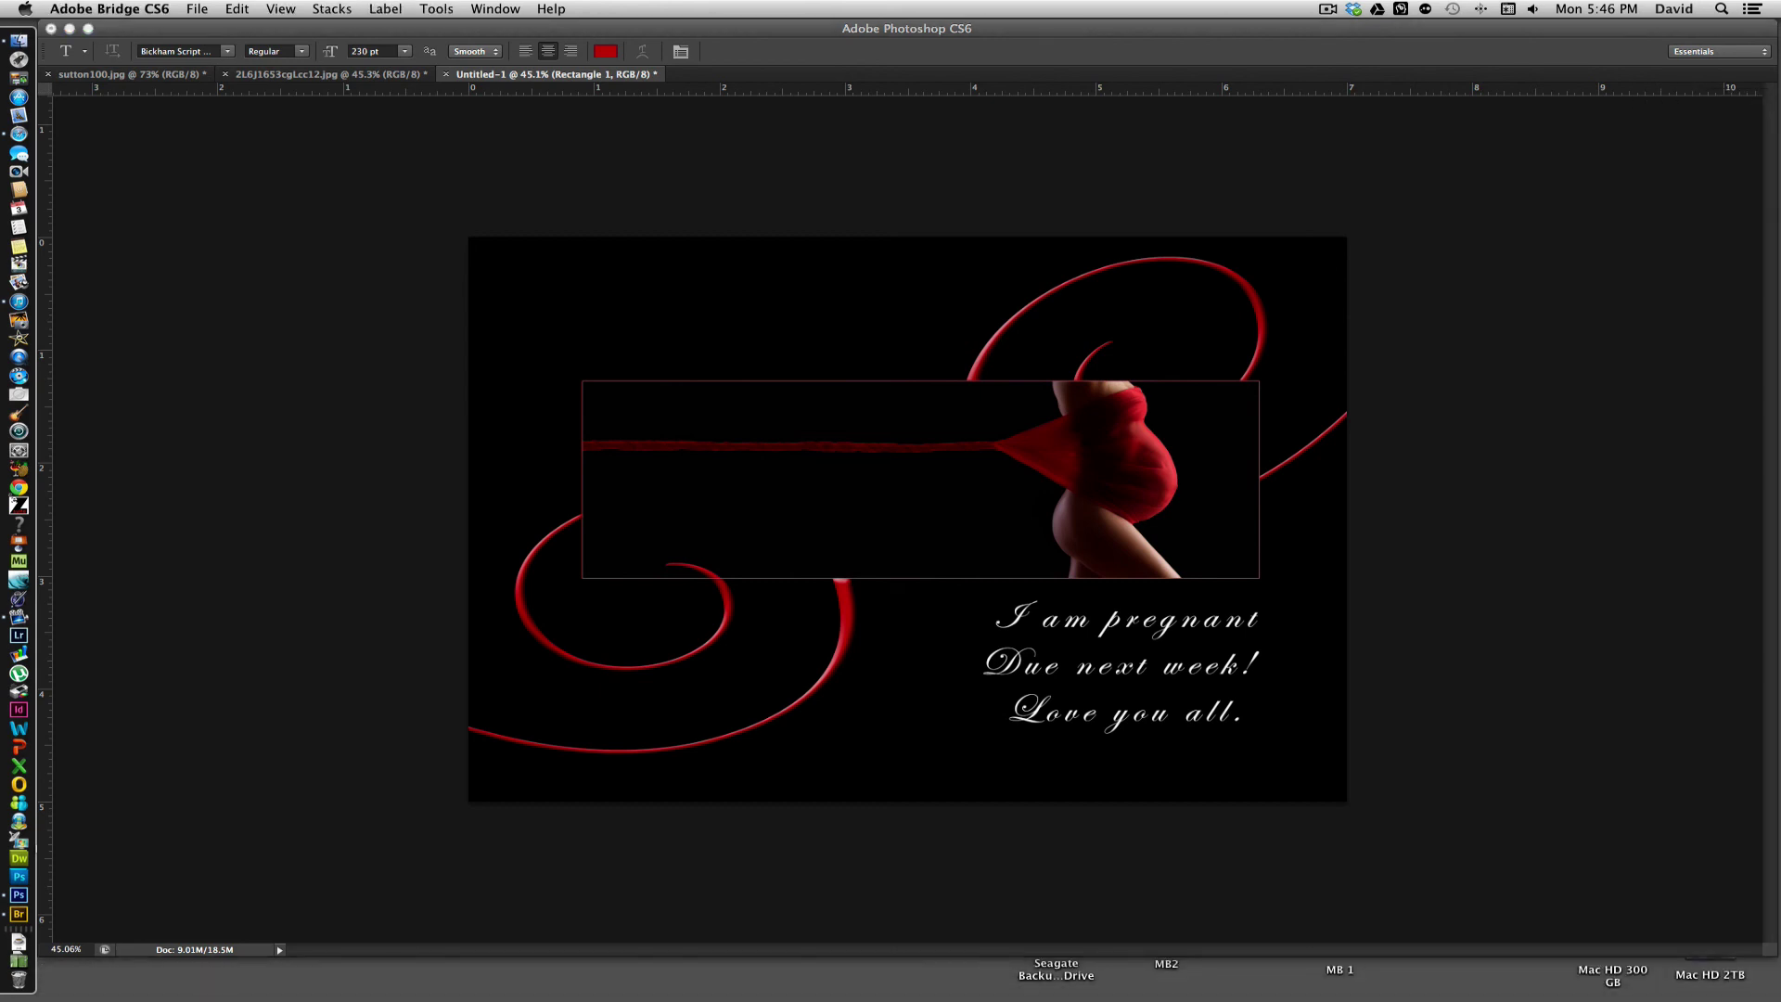